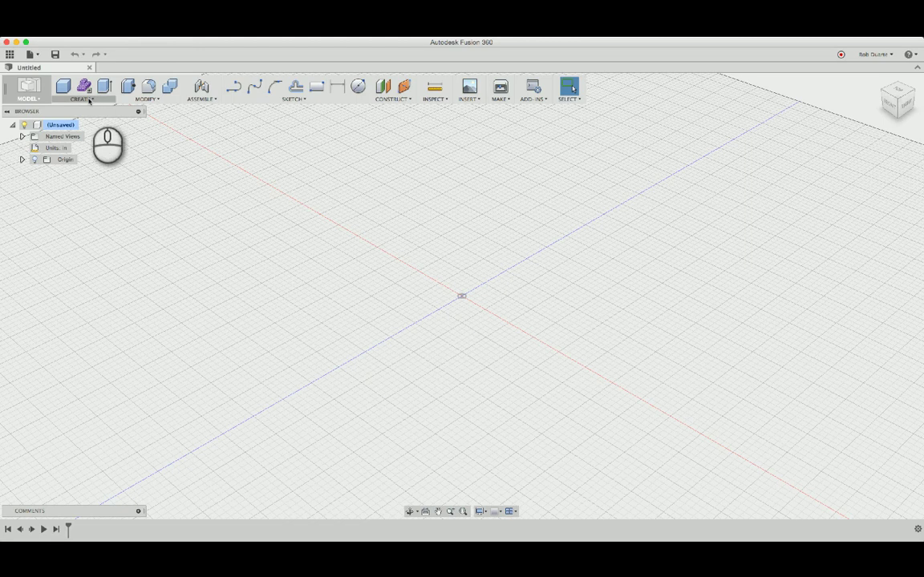
Step: Start a new sketch on the XY plane
click(295, 97)
click(300, 107)
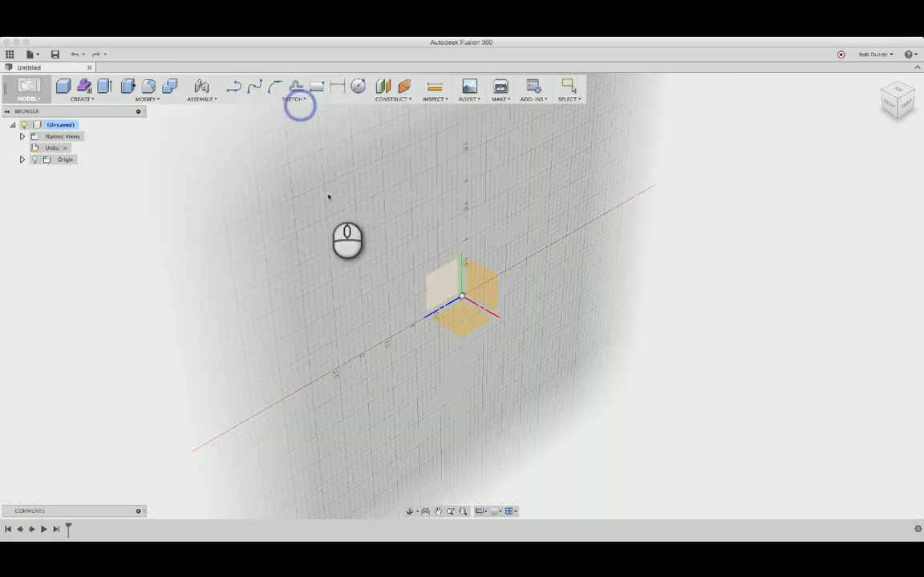
click(463, 318)
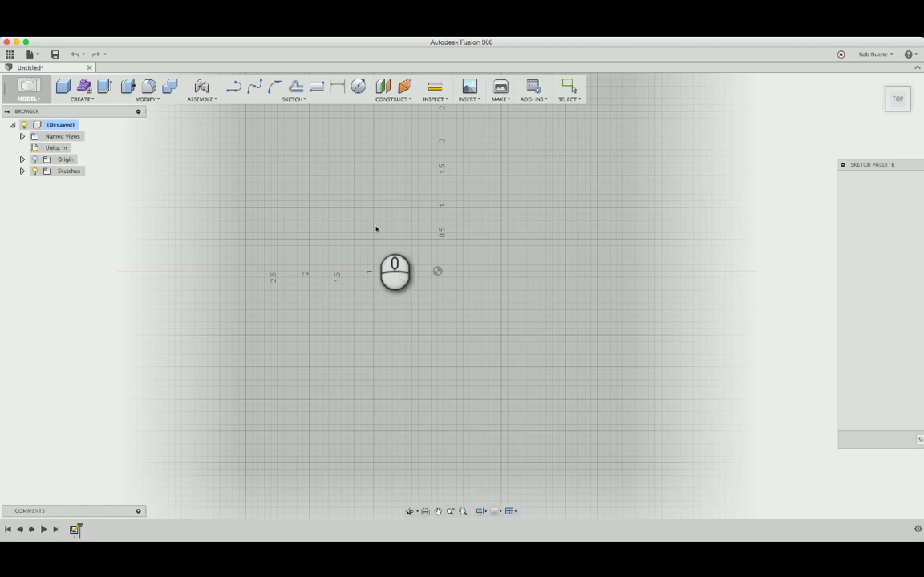
Step: Draw a 7 in by 1 in rectangle with its first corner at the origin
click(316, 86)
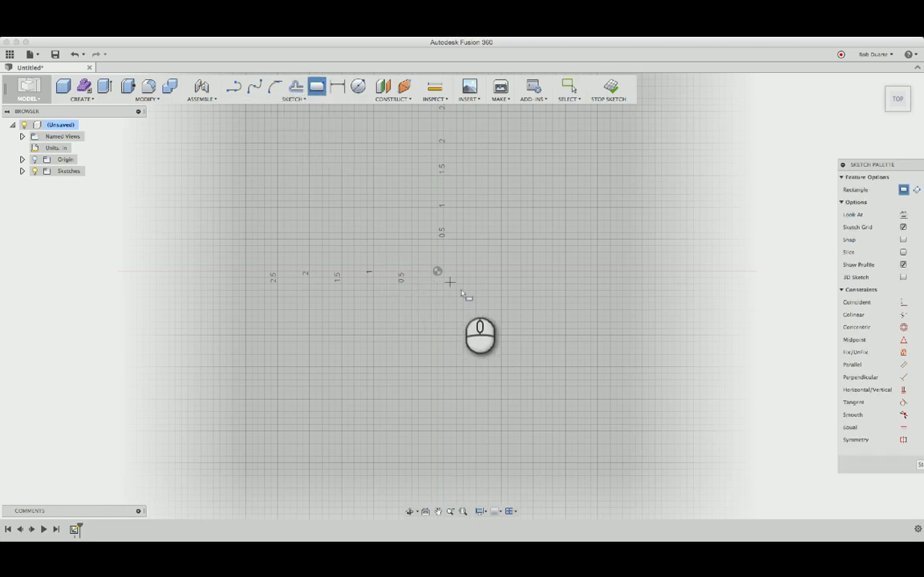
click(437, 271)
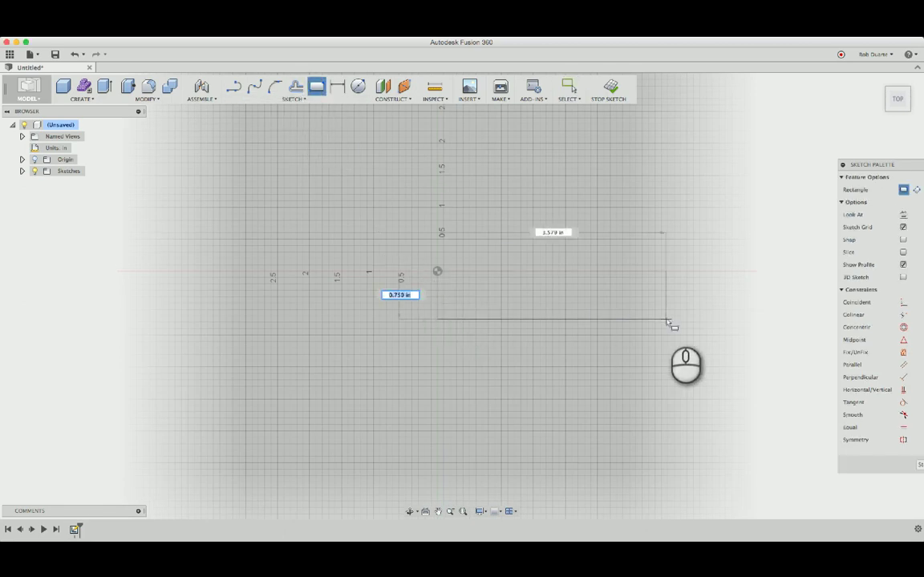
text(7)
key(Tab)
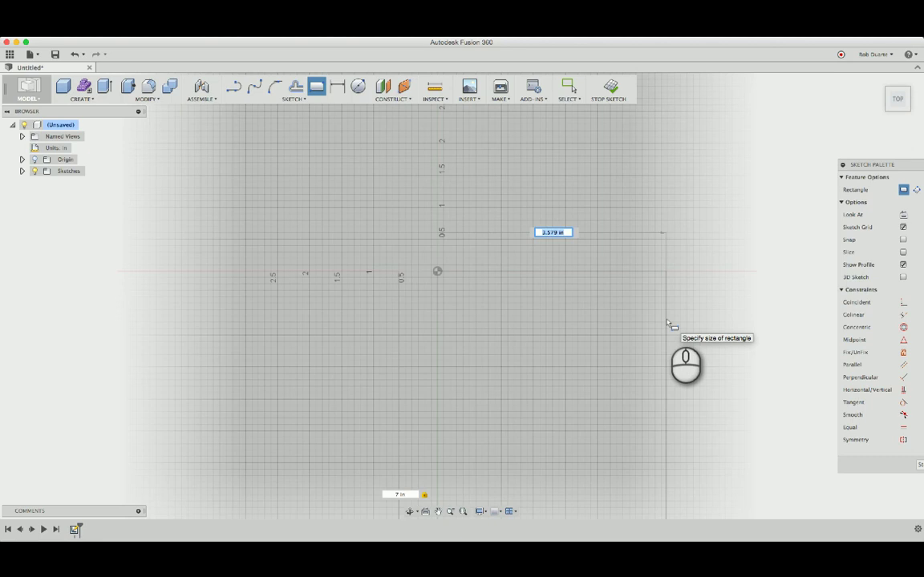
text(1)
key(Tab)
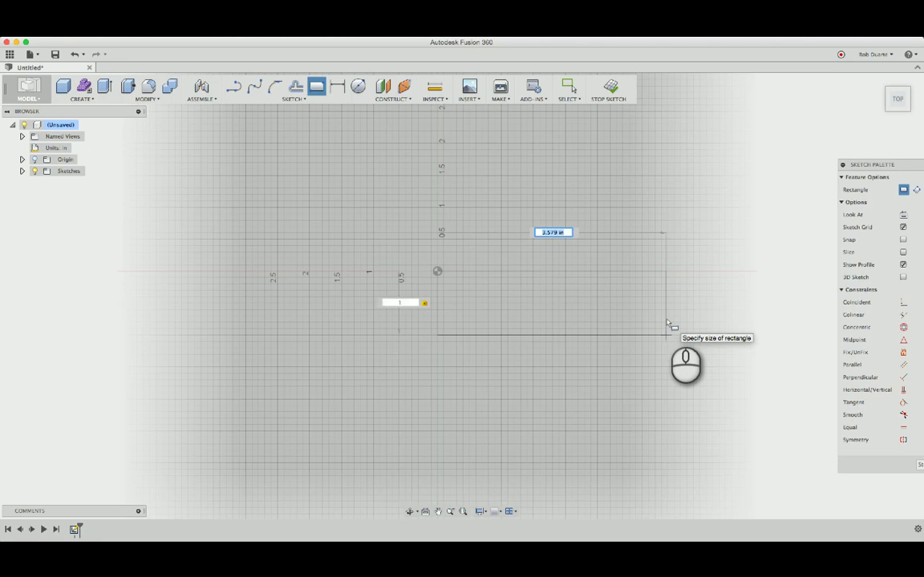
text(7)
key(Tab)
key(Return)
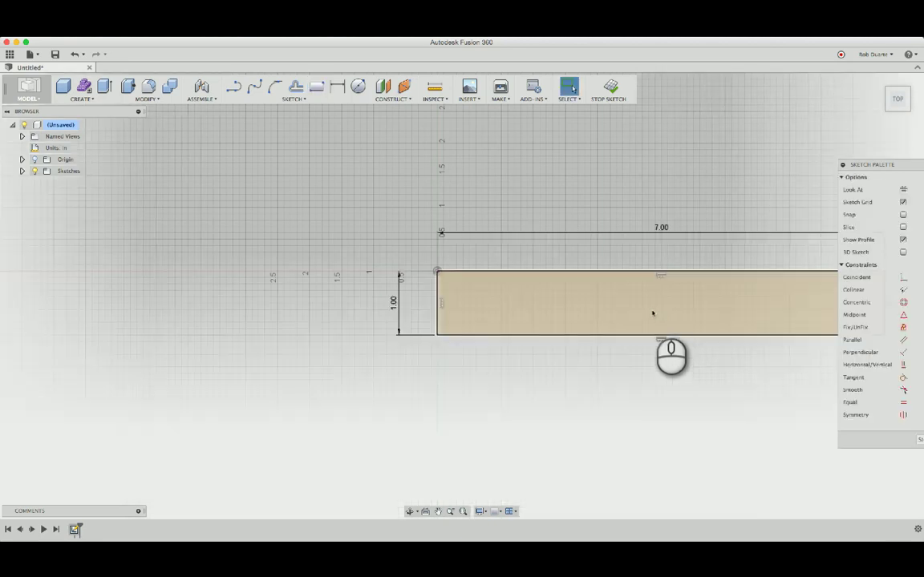
Step: Fillet the rectangle's top-left corner with a 0.20 in radius
mouse_move(652, 313)
shift+middle_down()
mouse_move(410, 244)
mouse_move(417, 197)
shift+middle_up()
click(297, 93)
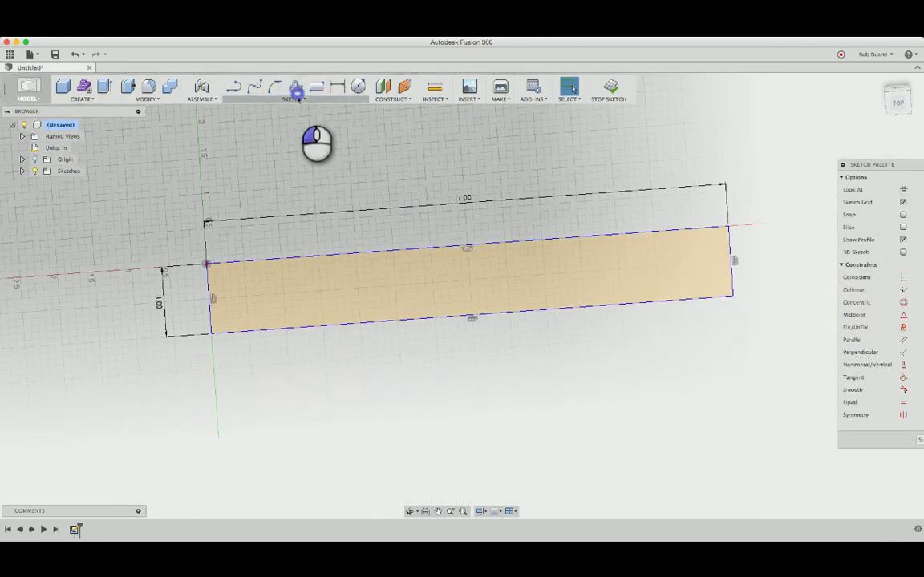
click(293, 95)
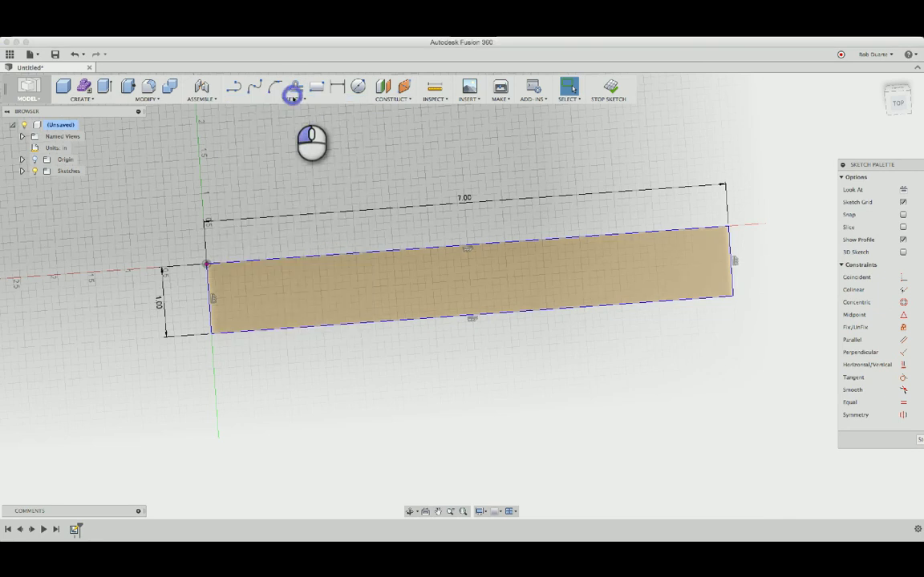
click(229, 271)
click(298, 99)
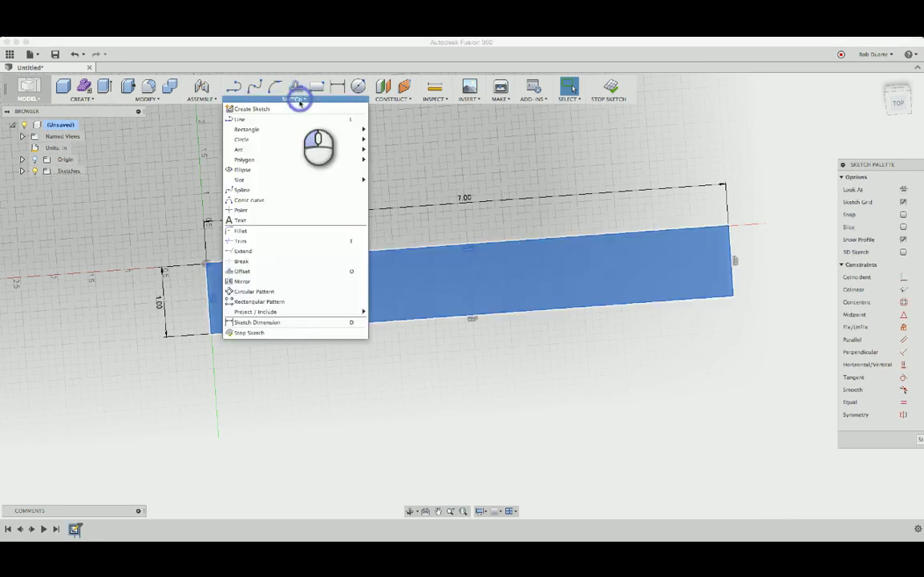
click(249, 230)
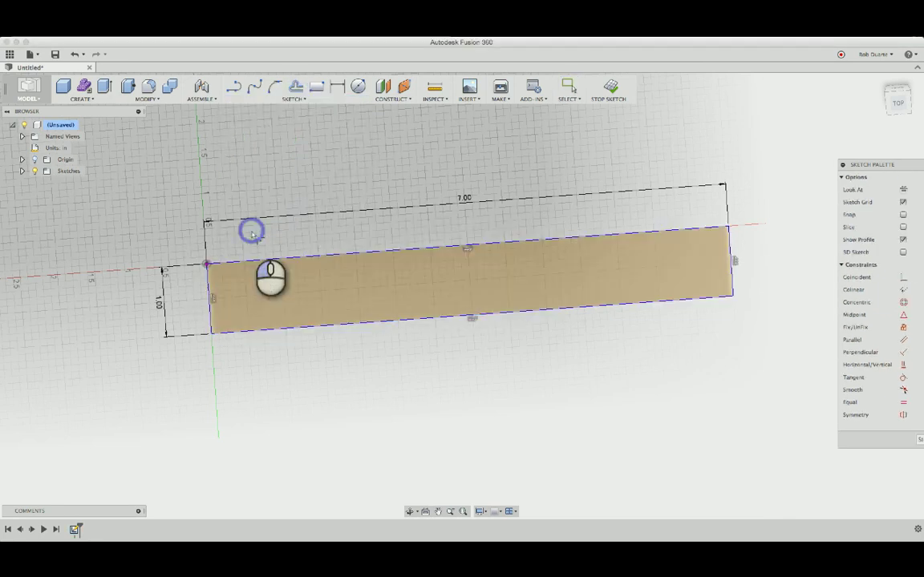
click(206, 263)
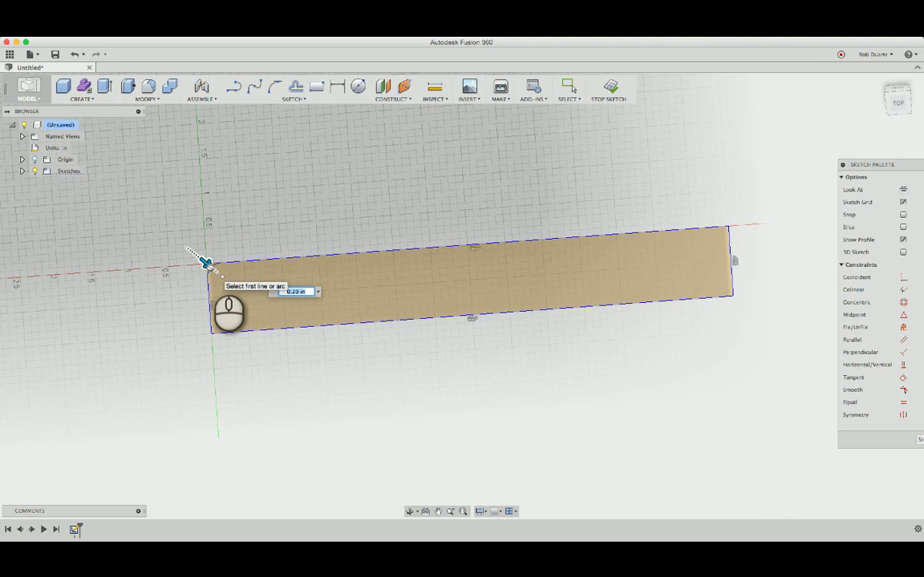
key(Return)
Step: Repeat the 0.20 in fillet on the bottom-left, top-right and bottom-right corners
right_click(190, 324)
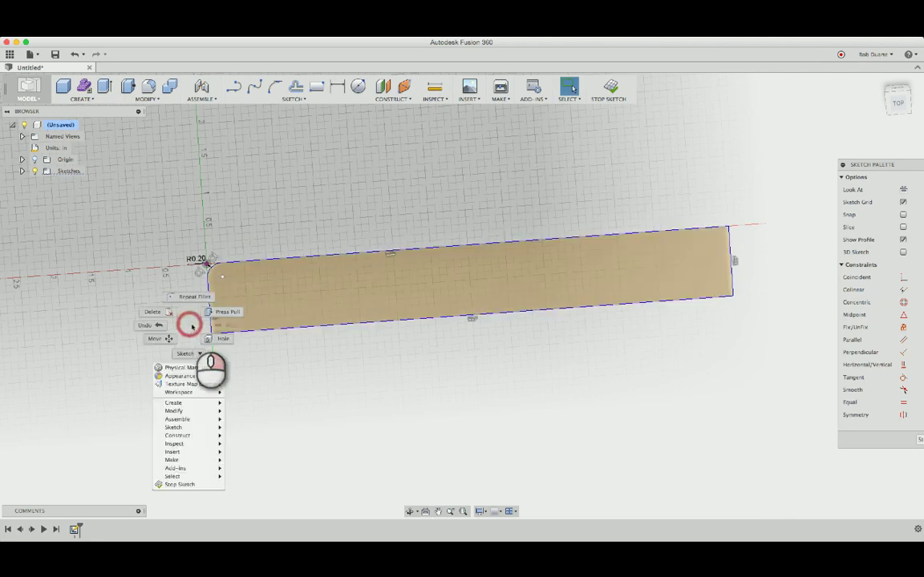
click(195, 297)
click(211, 330)
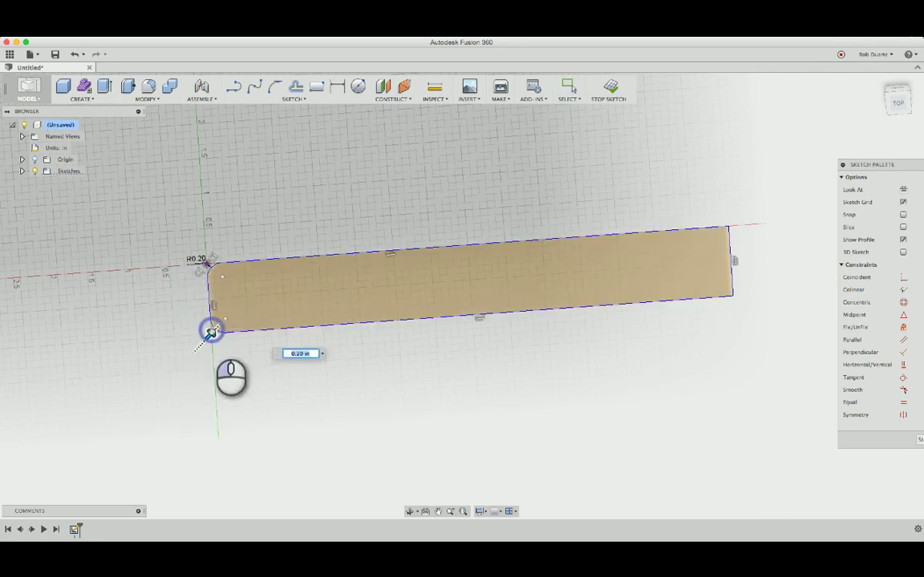
key(Return)
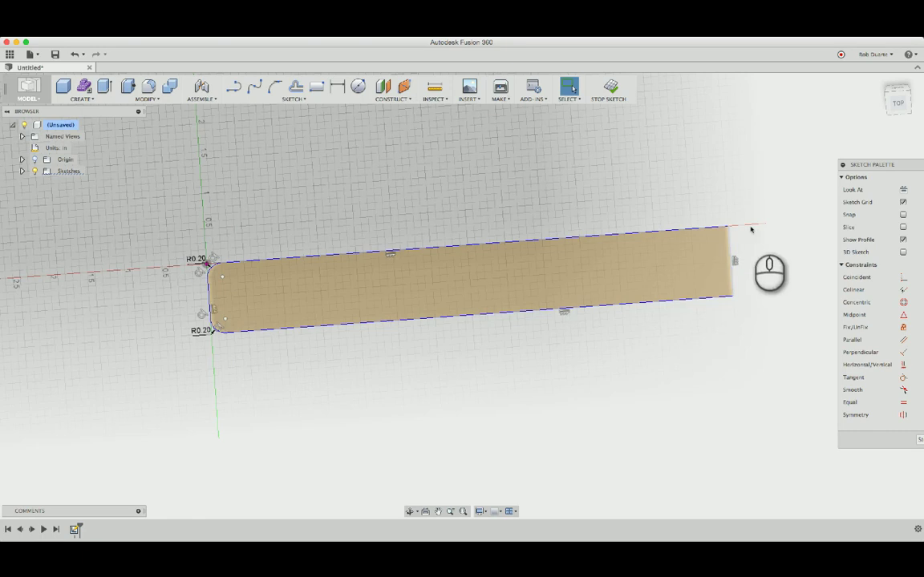
right_click(727, 229)
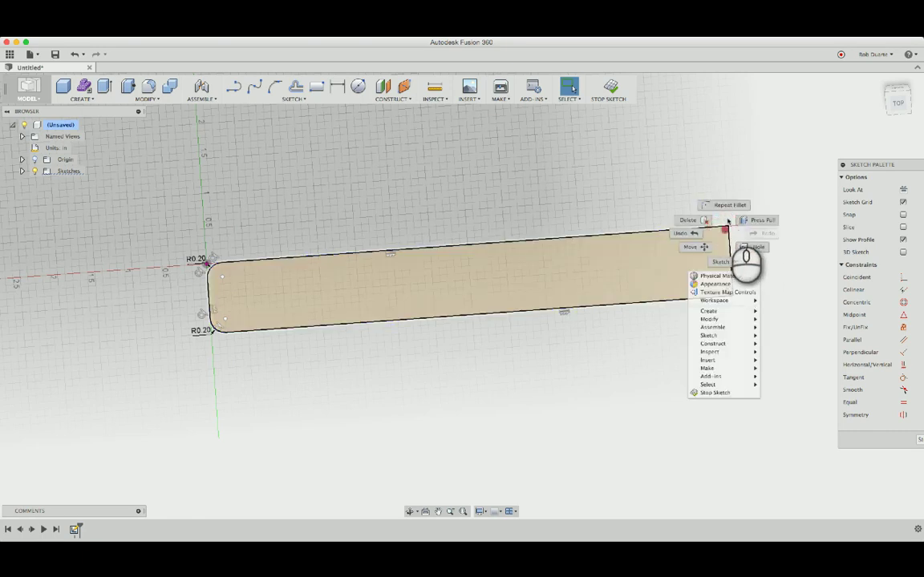
click(724, 203)
click(727, 229)
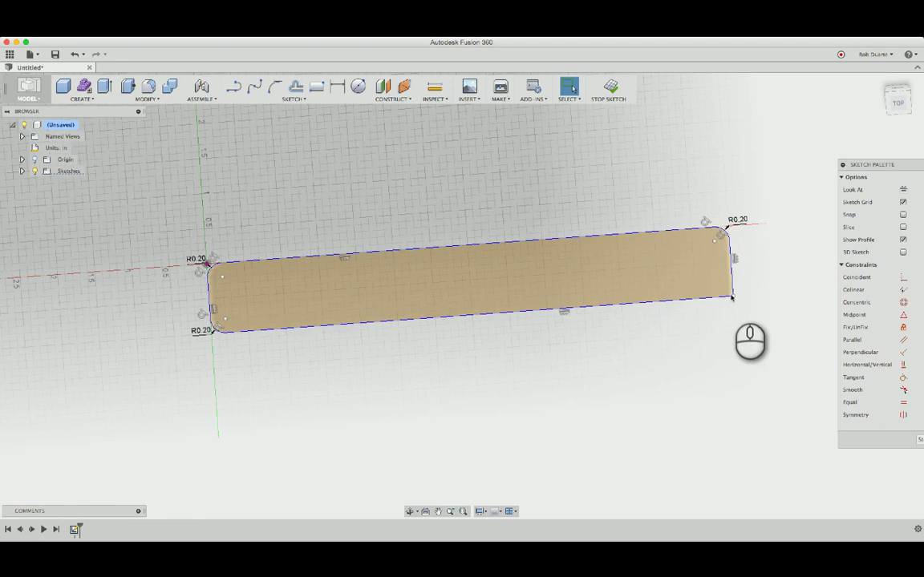
right_click(731, 294)
click(733, 268)
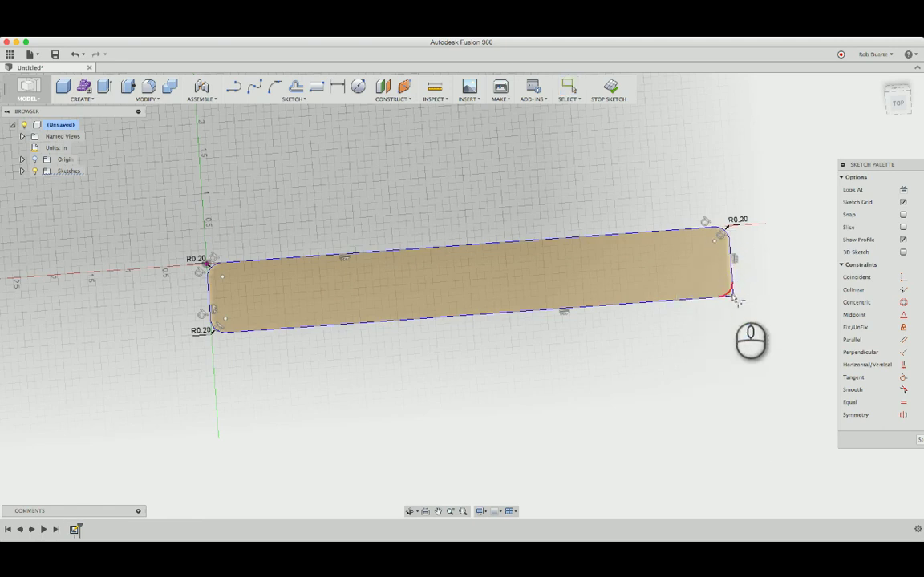
click(730, 293)
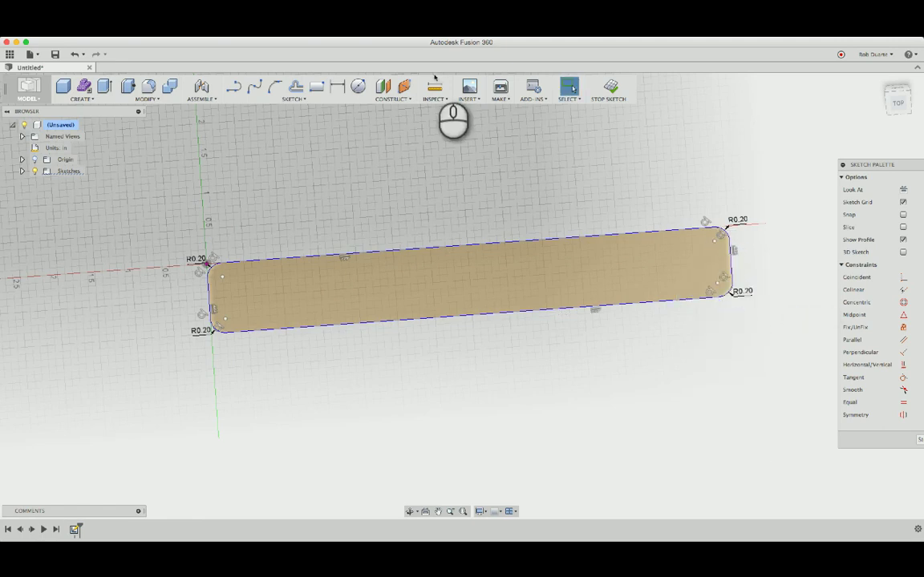
Step: In top view, draw a horizontal construction line between the bar's left and right edges
click(897, 101)
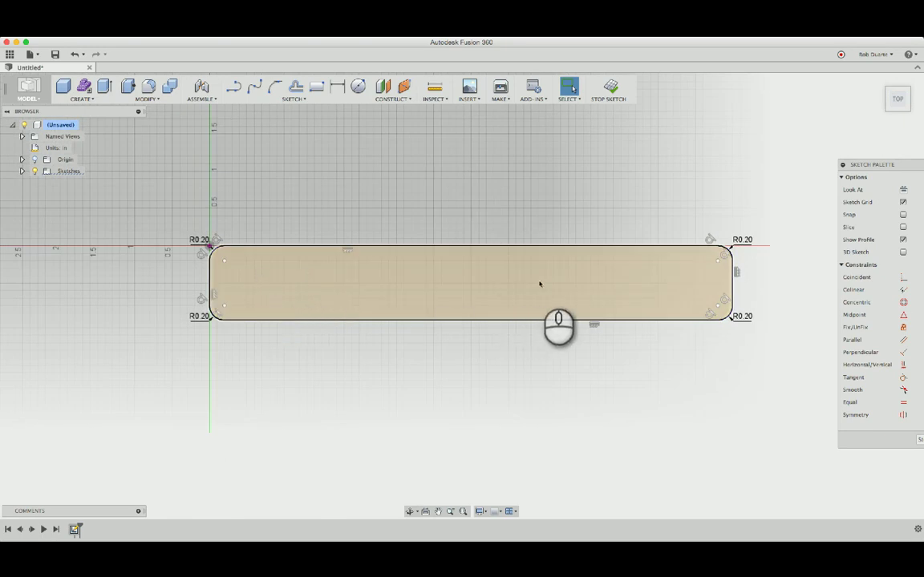
click(669, 282)
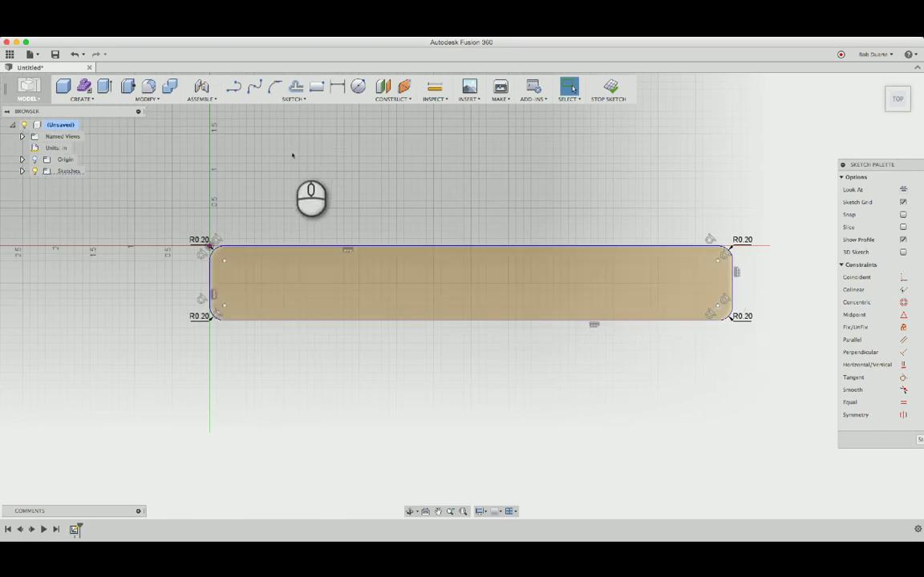
click(299, 314)
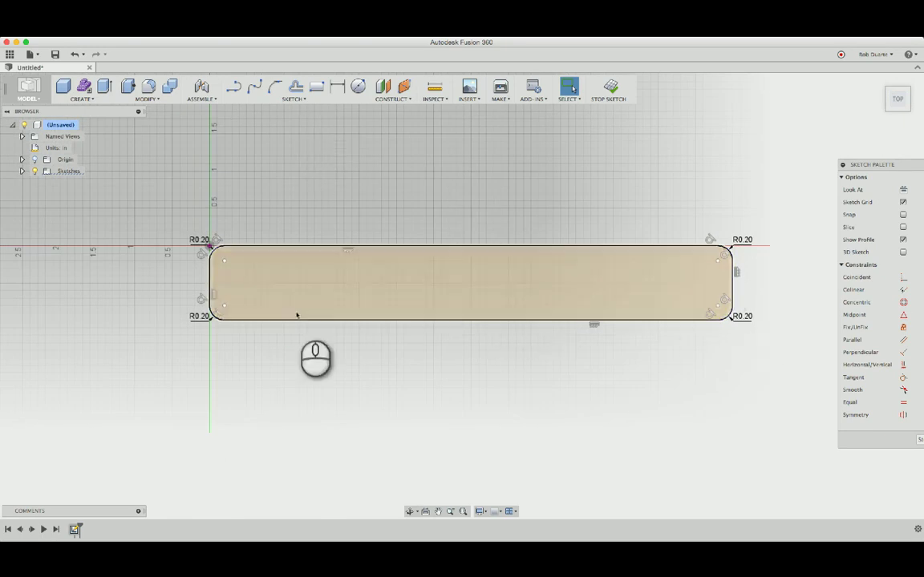
click(303, 251)
click(233, 86)
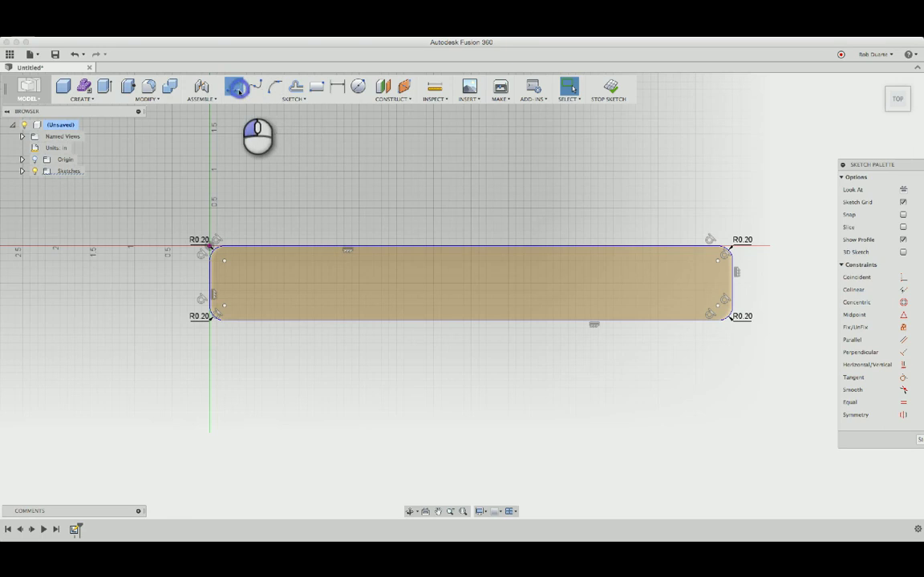
click(212, 284)
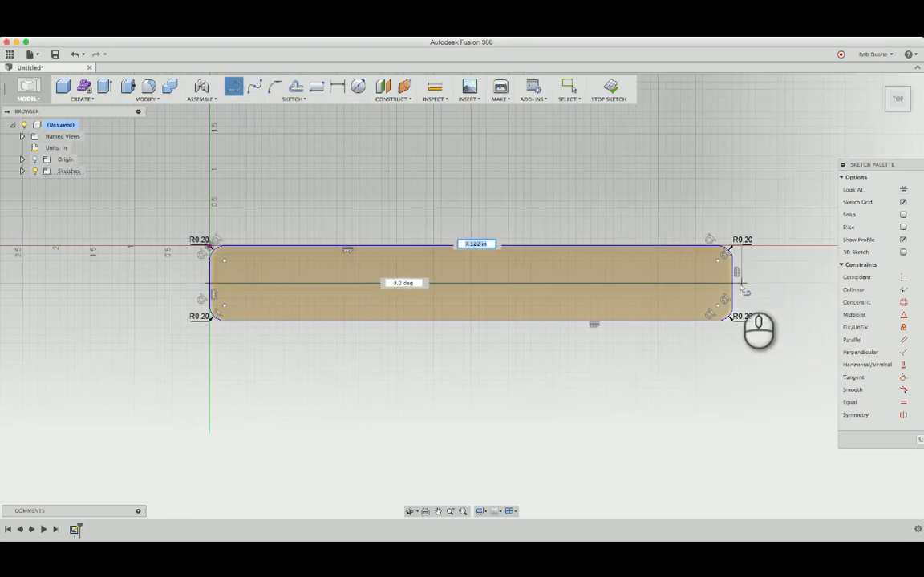
double_click(731, 283)
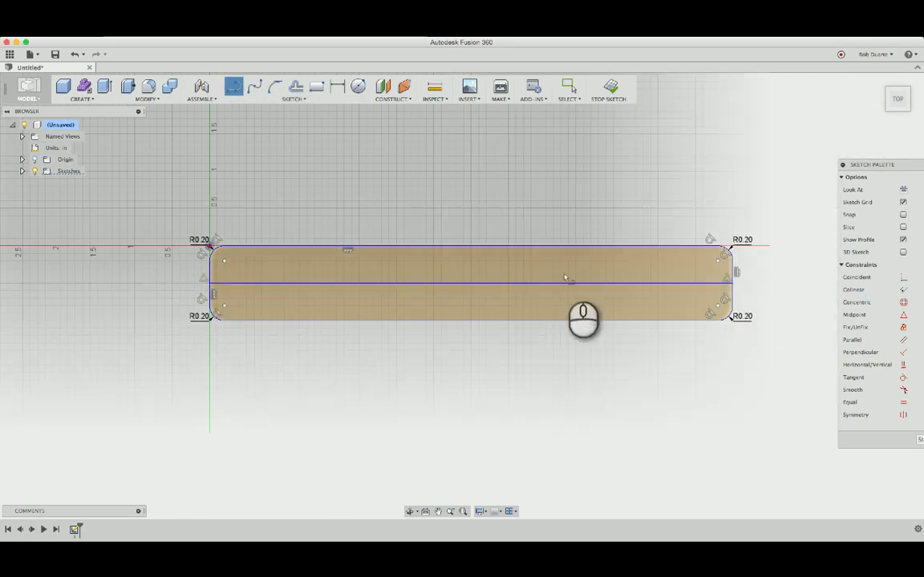
key(Escape)
click(284, 282)
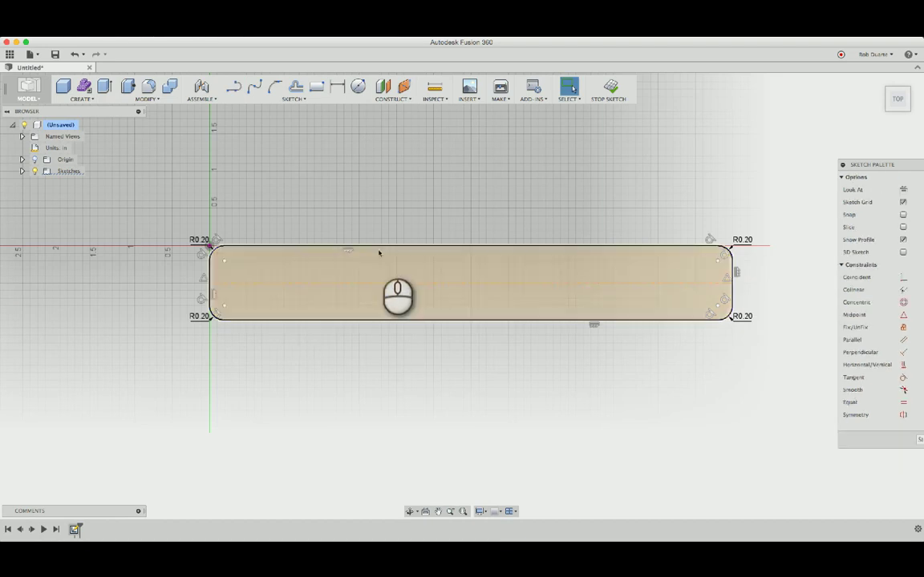
click(424, 191)
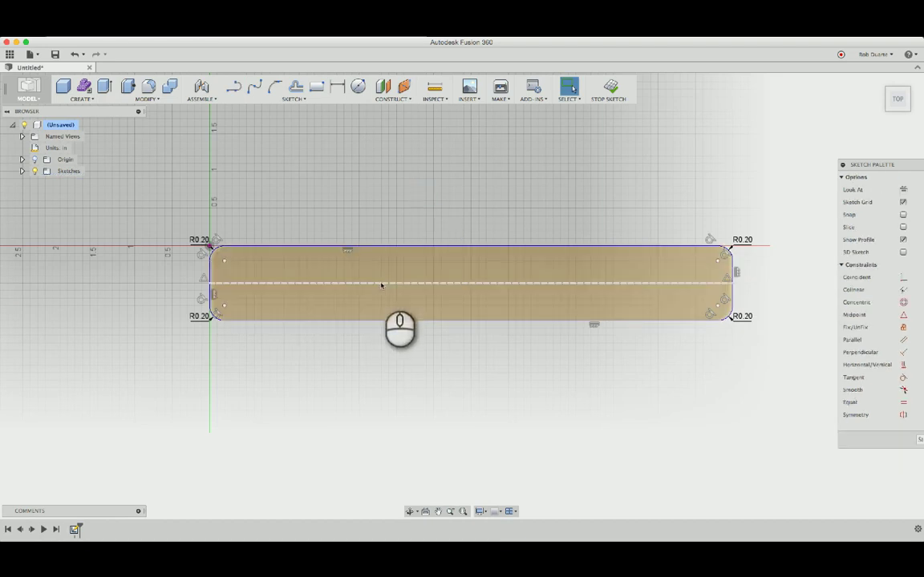
click(357, 87)
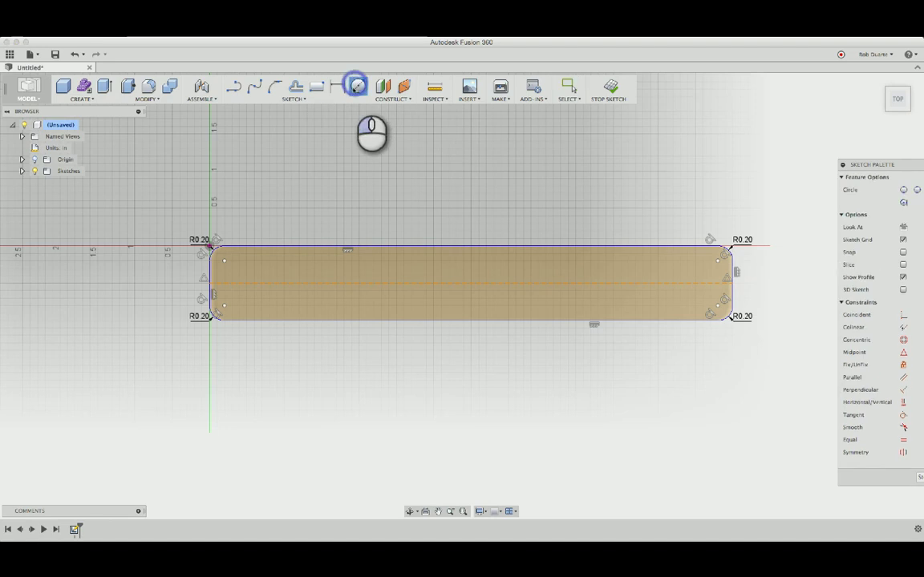
Step: Place a small circle near the left end, then circles mid-bar and near the right end
click(270, 279)
key(Escape)
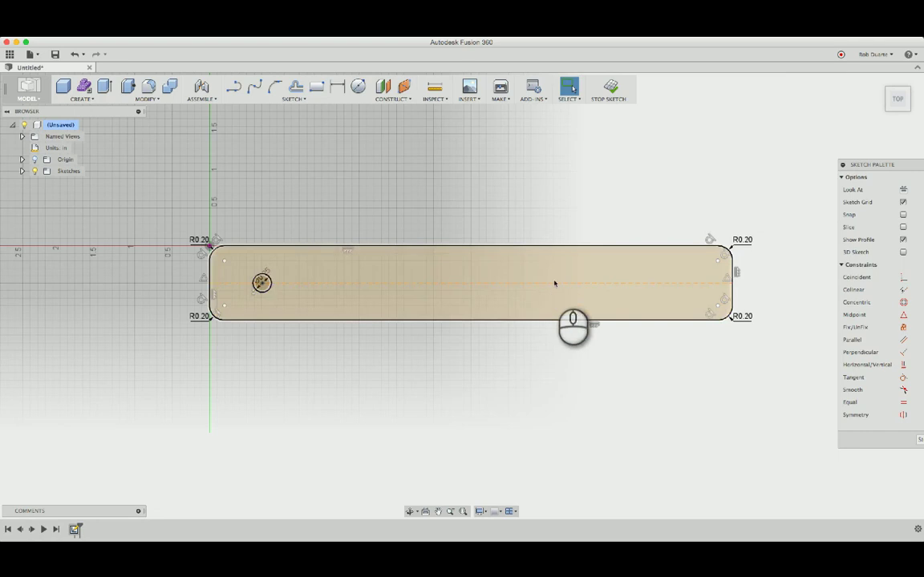
key(c)
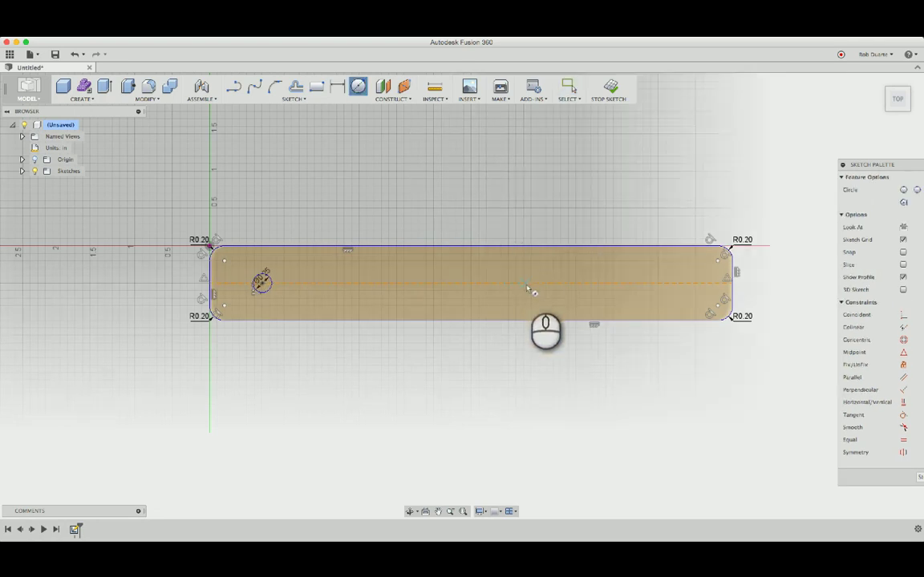
click(526, 283)
click(545, 277)
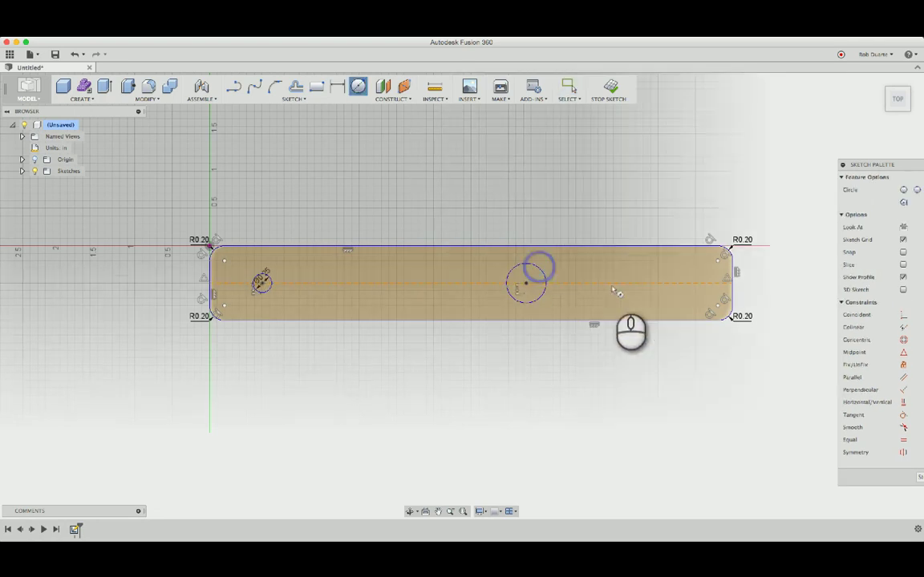
click(664, 283)
click(678, 264)
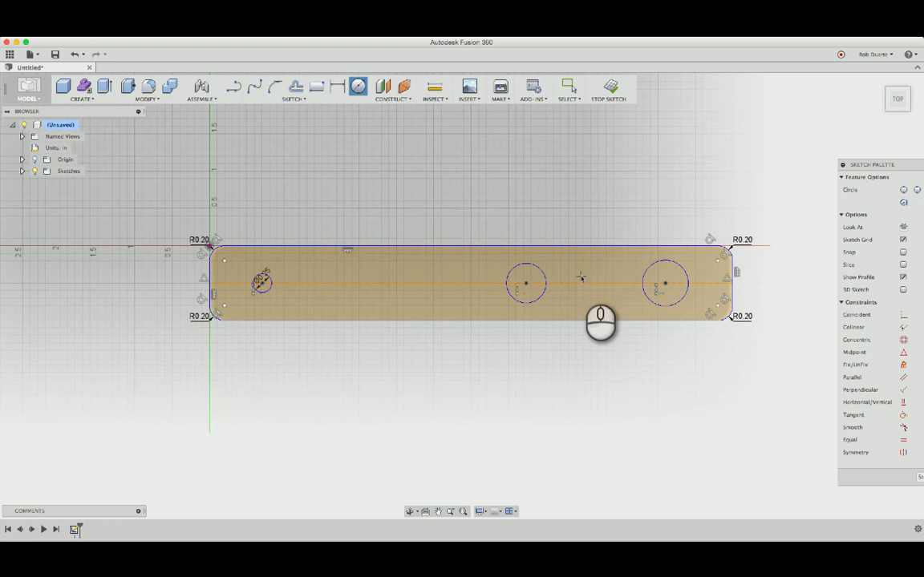
key(Escape)
Step: Apply an Equal constraint to the middle and right circles
click(531, 265)
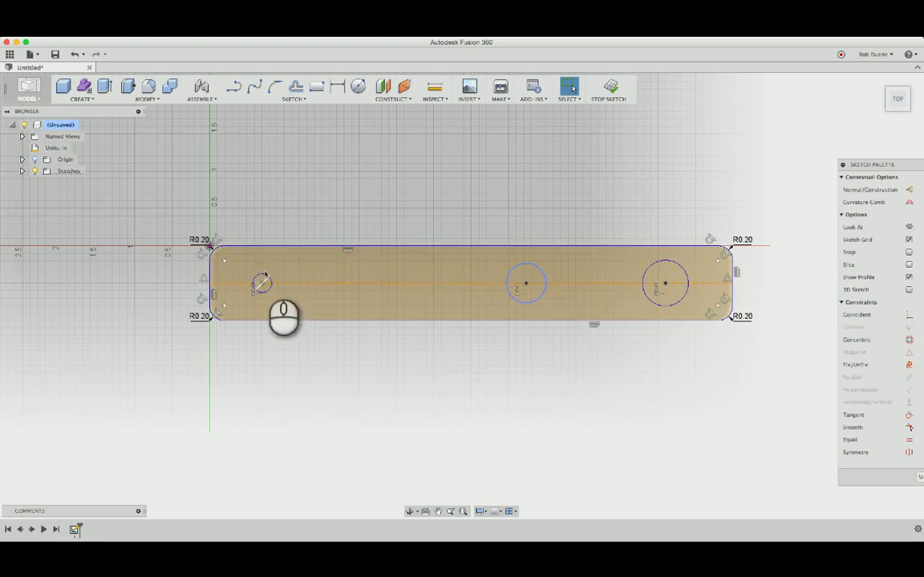
click(849, 440)
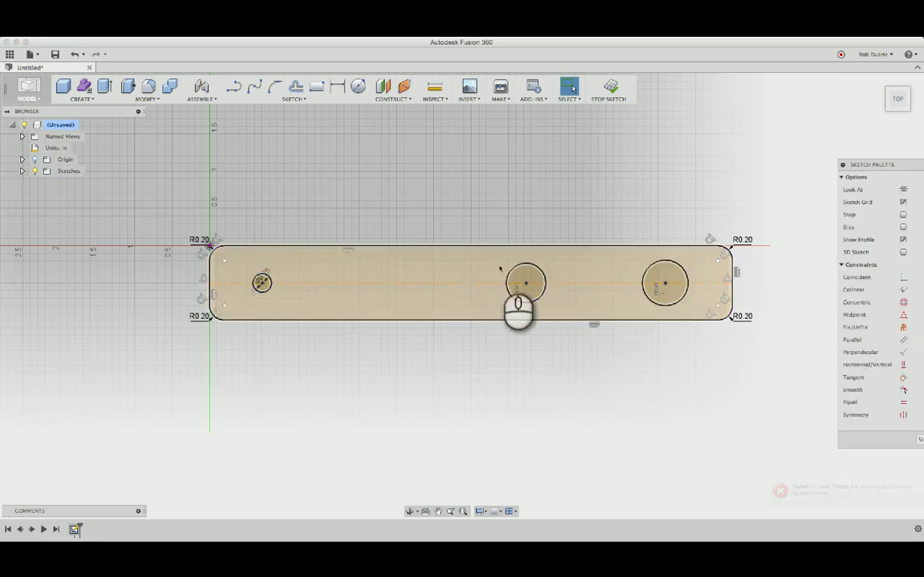
click(516, 217)
click(538, 267)
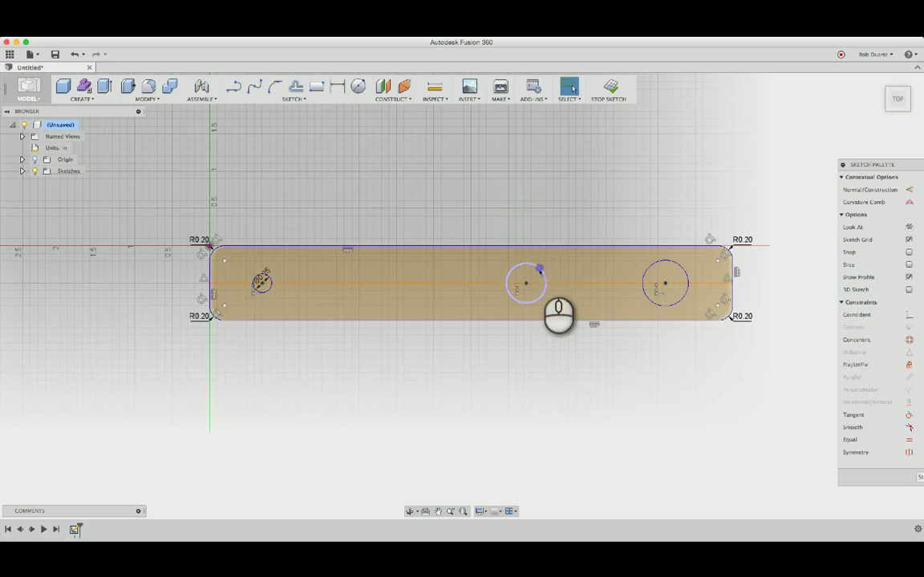
Step: Dimension the middle and right circles to 0.25 in diameter
key(d)
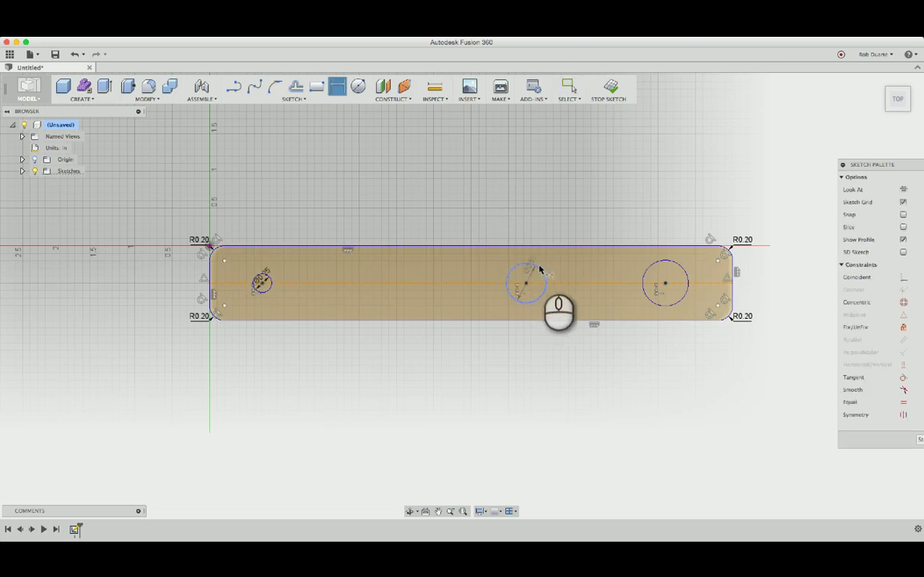
click(546, 270)
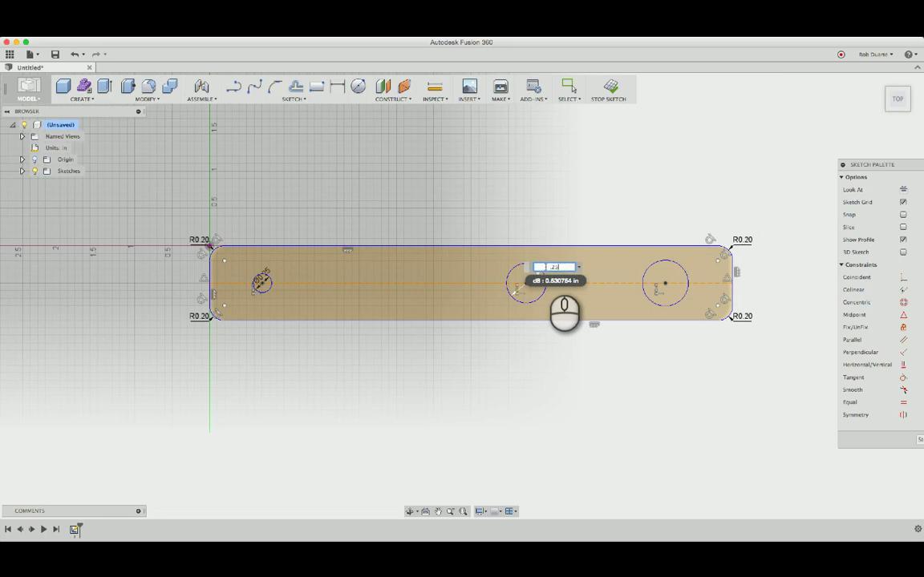
text(.25)
key(Return)
click(672, 258)
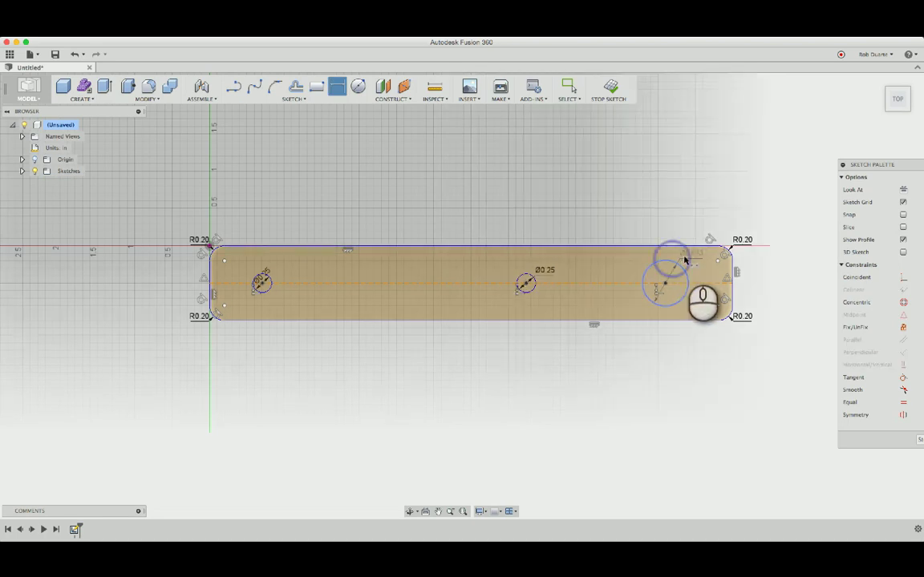
click(685, 259)
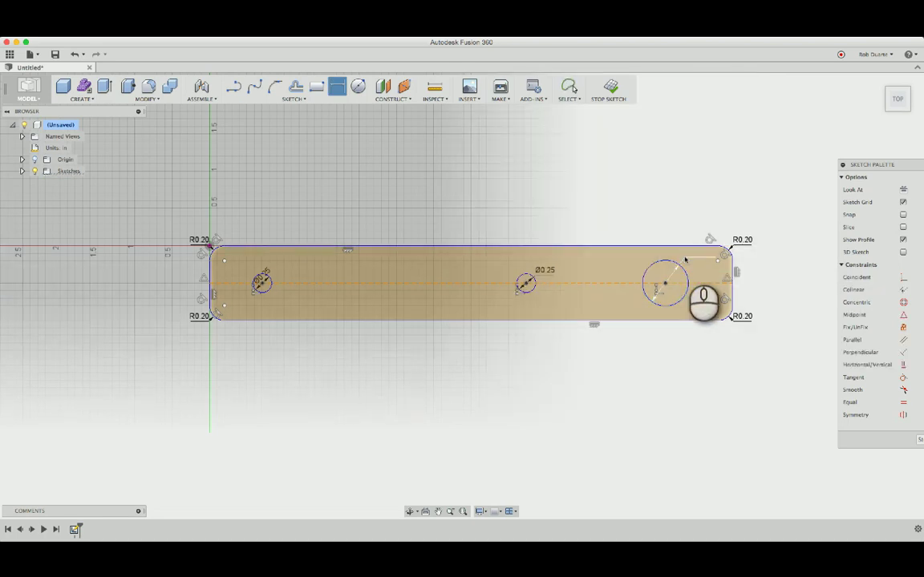
text(.25)
key(Return)
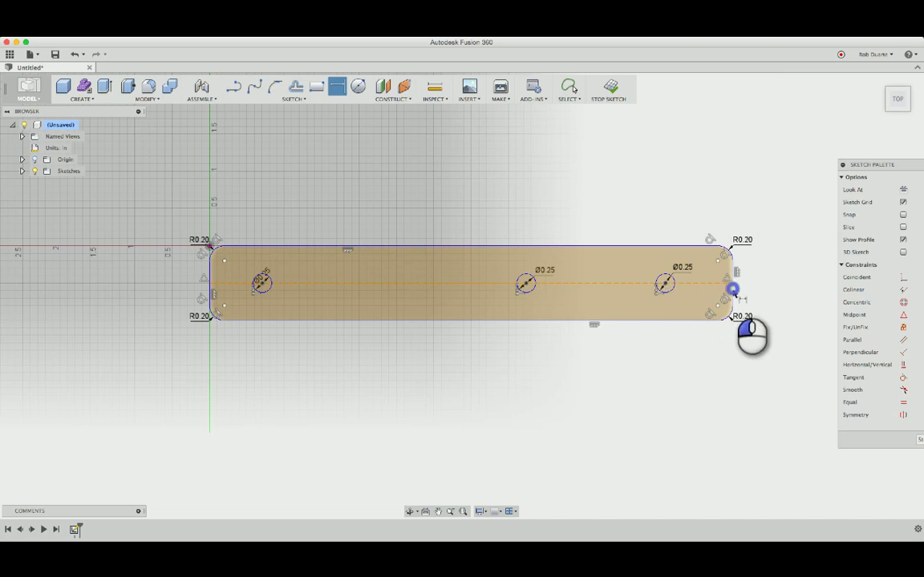
Step: Place the right and left holes 0.50 in from their ends of the bar
click(732, 289)
click(665, 281)
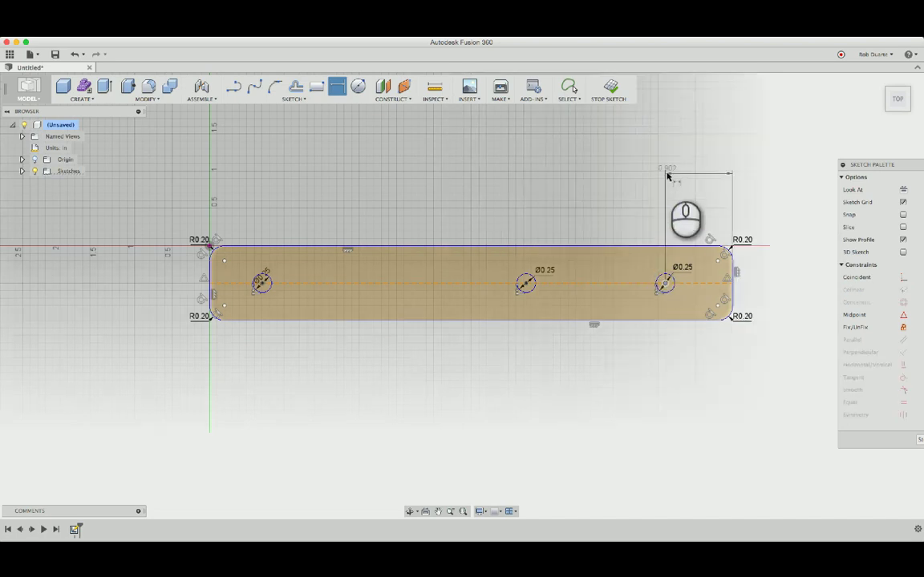
click(667, 173)
text(.5)
key(Return)
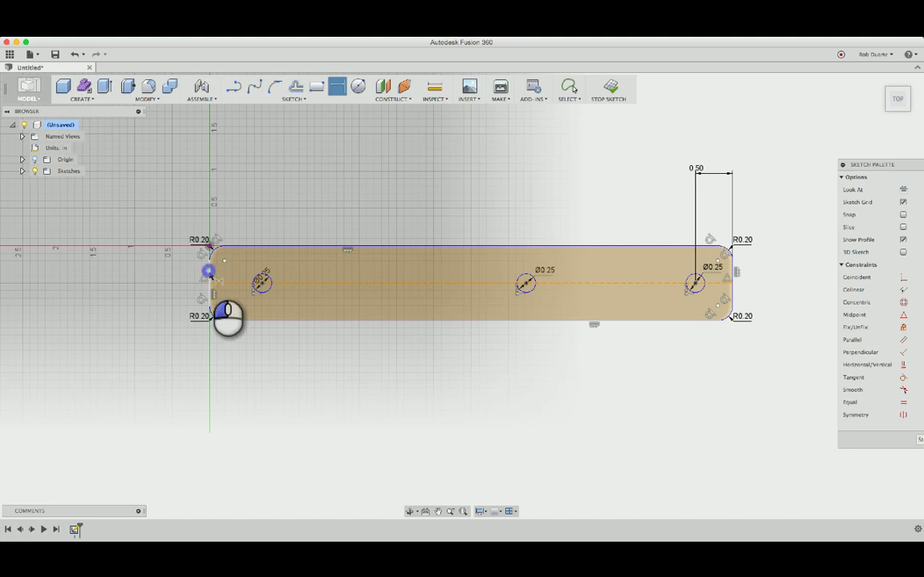
click(207, 271)
click(261, 282)
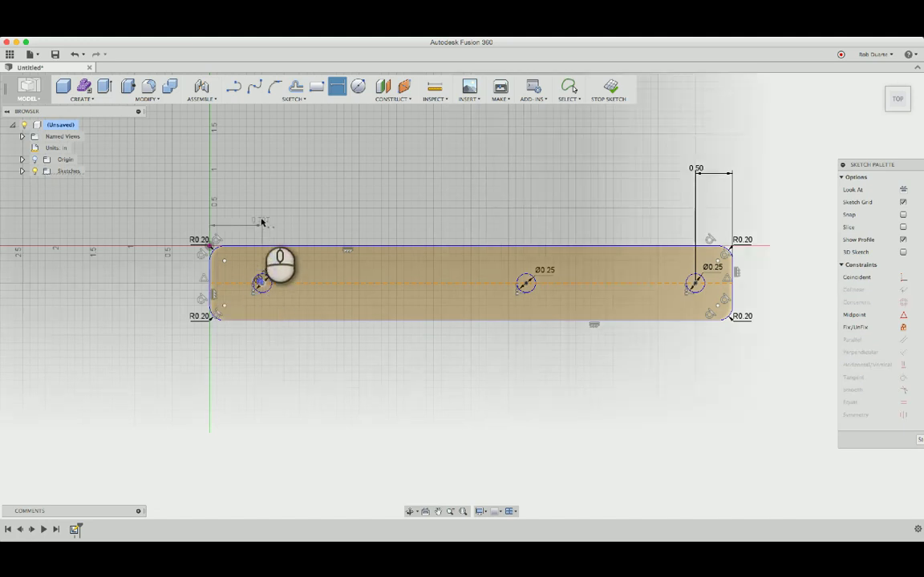
click(259, 209)
text(.5)
key(Return)
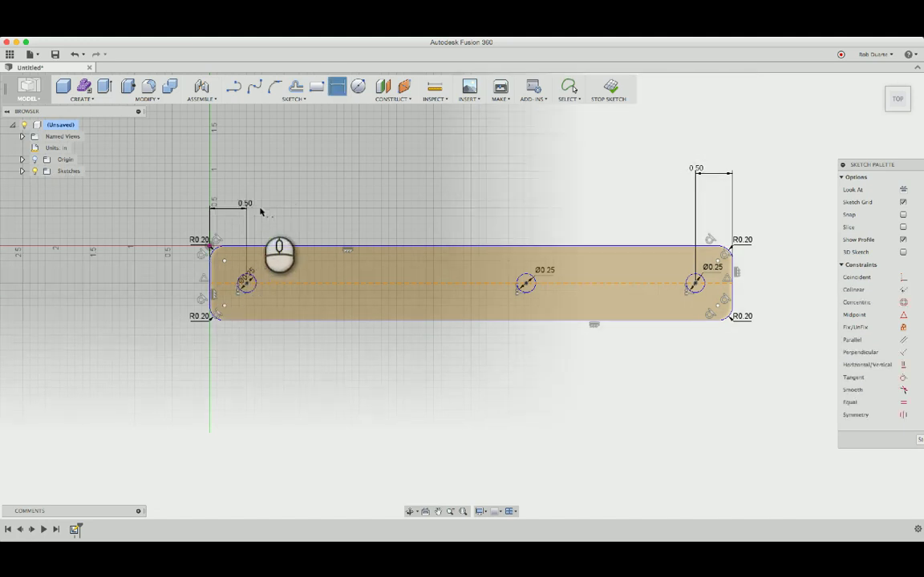
Step: Set a 2.00 in spacing between the middle and right holes and tidy the dimension labels
click(525, 282)
click(694, 284)
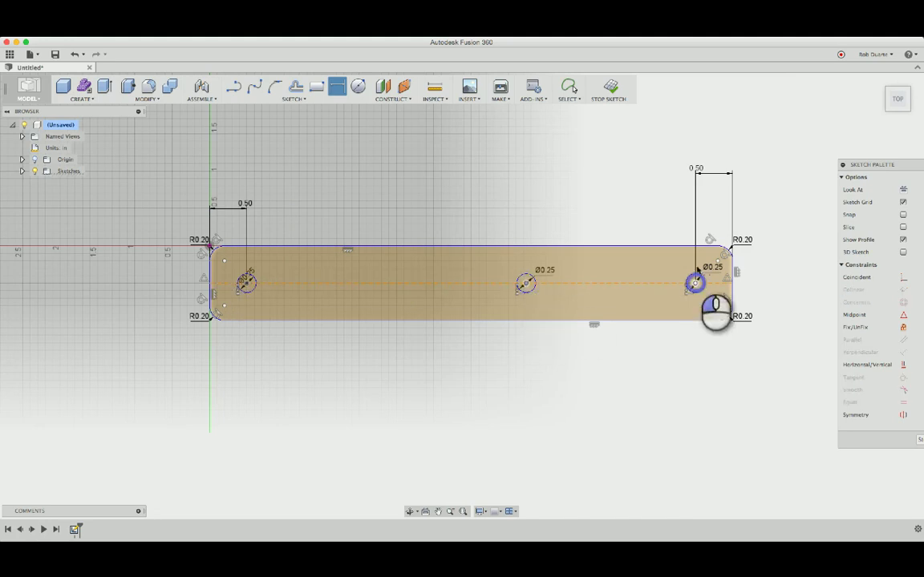
click(694, 171)
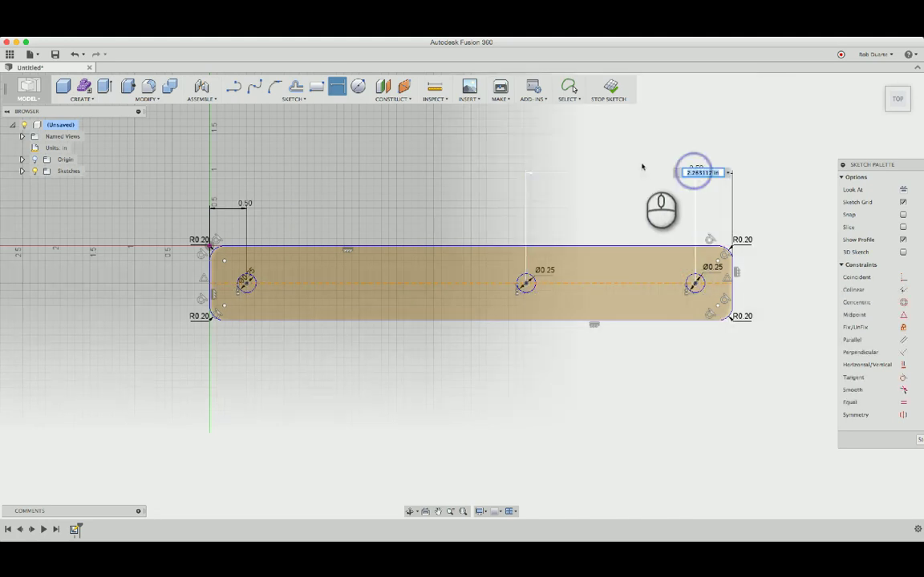
text(2)
key(Return)
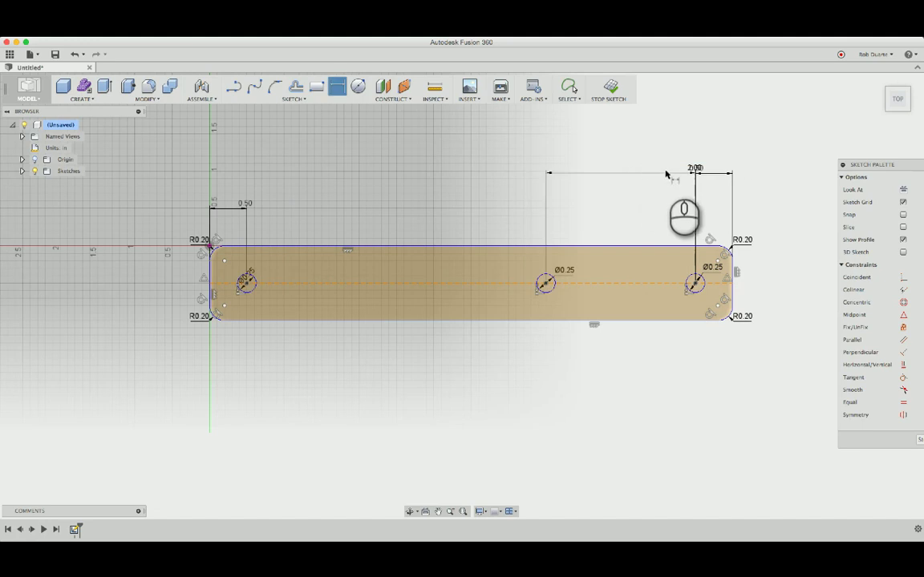
click(691, 168)
drag(662, 170, 635, 176)
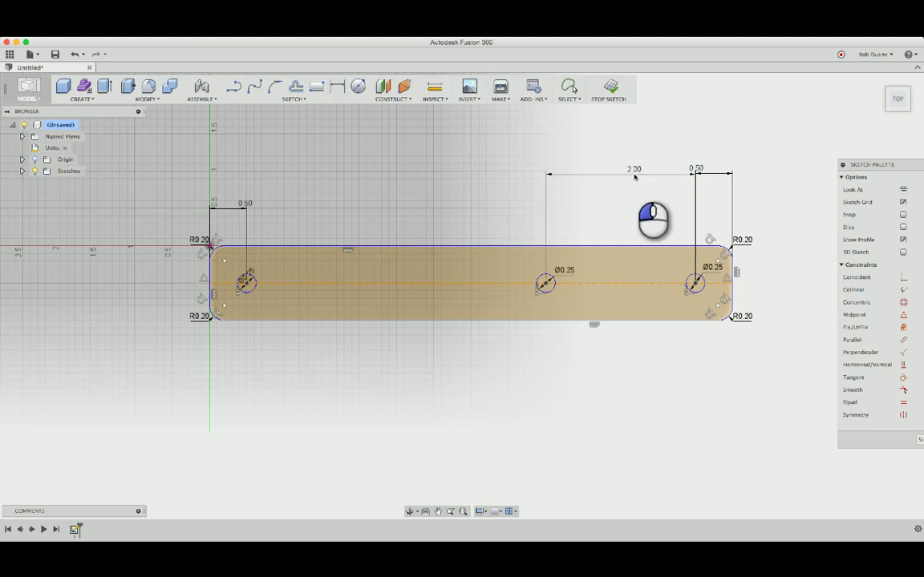
mouse_move(243, 204)
mouse_down()
mouse_move(264, 181)
mouse_move(240, 171)
mouse_up()
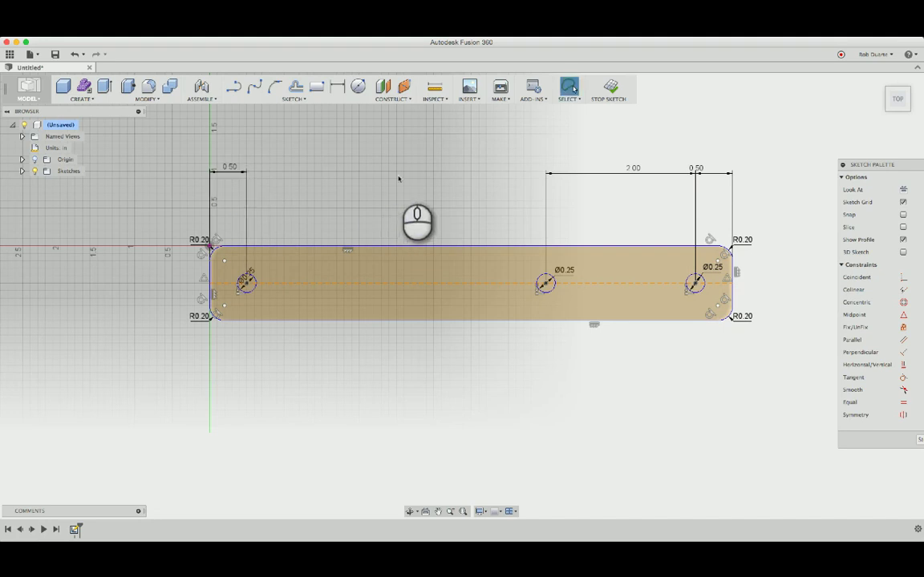
Step: Extrude the leg profile 0.10 in to create Body1
shift+middle_drag(553, 128, 566, 166)
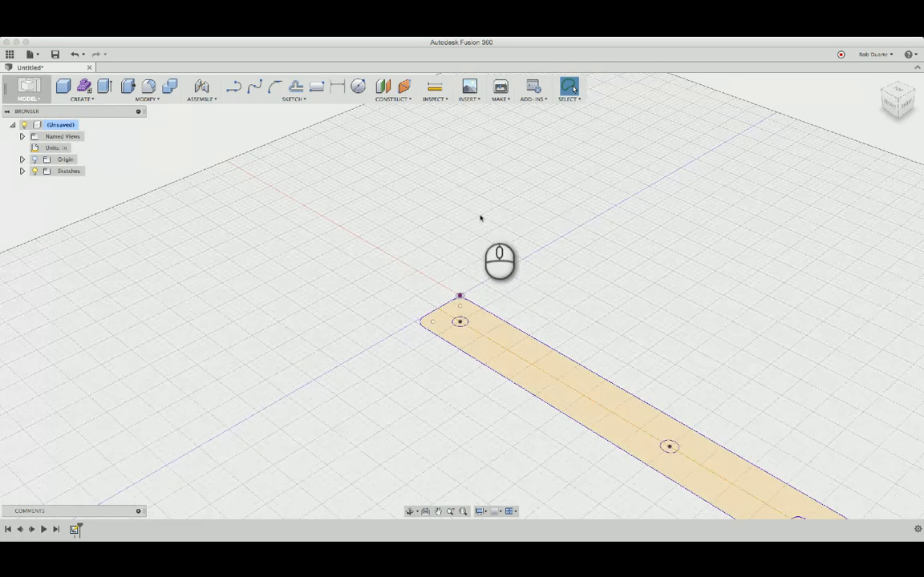
shift+middle_drag(480, 216, 227, 82)
click(128, 88)
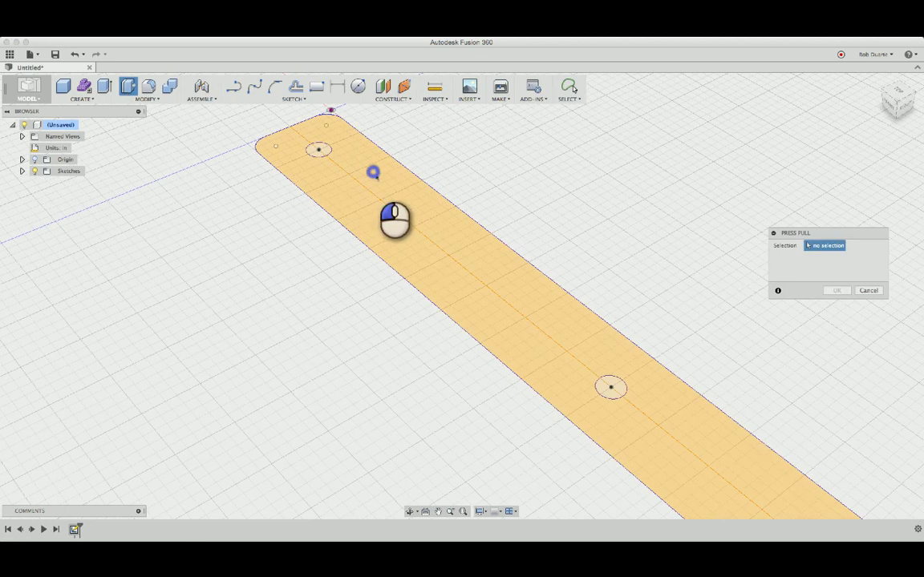
click(374, 171)
drag(526, 310, 527, 303)
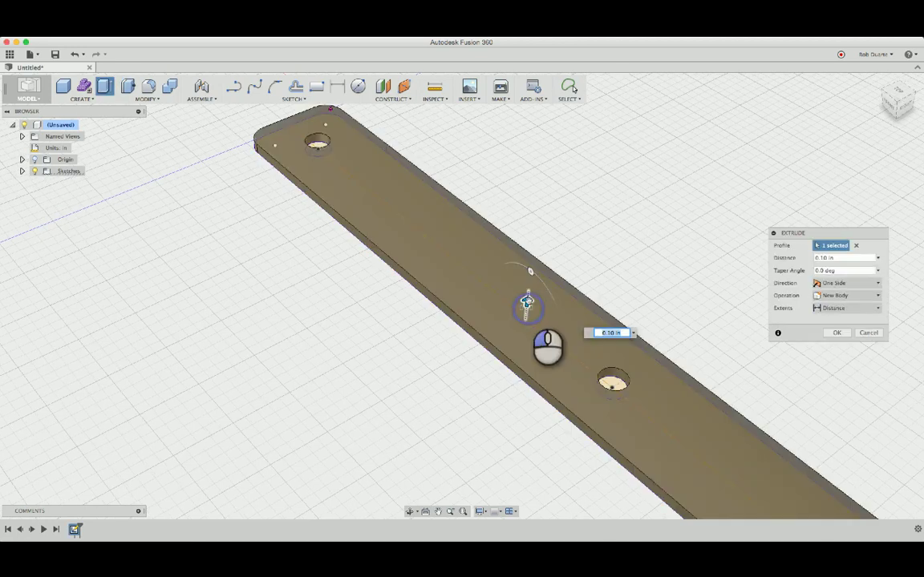
key(Return)
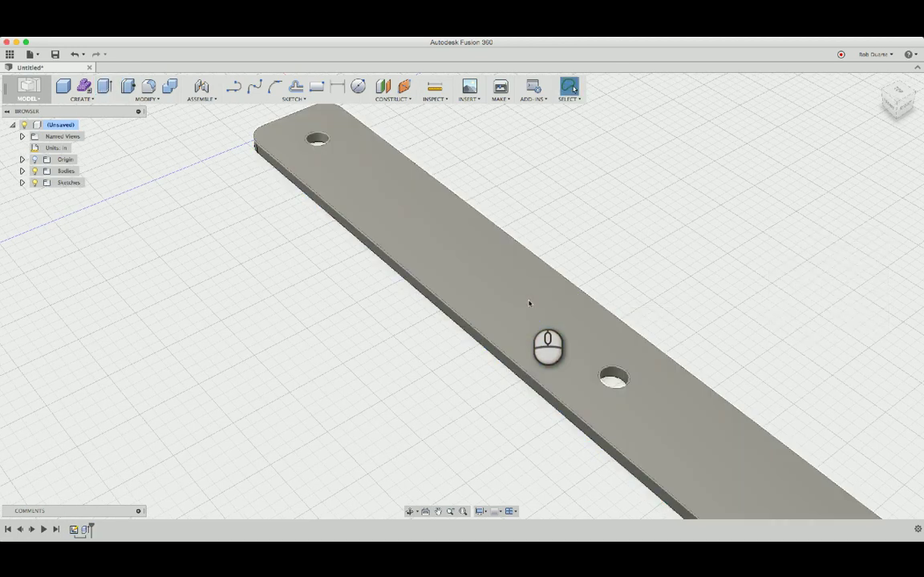
scroll(529, 303, down, 5)
shift+middle_drag(528, 303, 251, 217)
scroll(251, 218, down, 2)
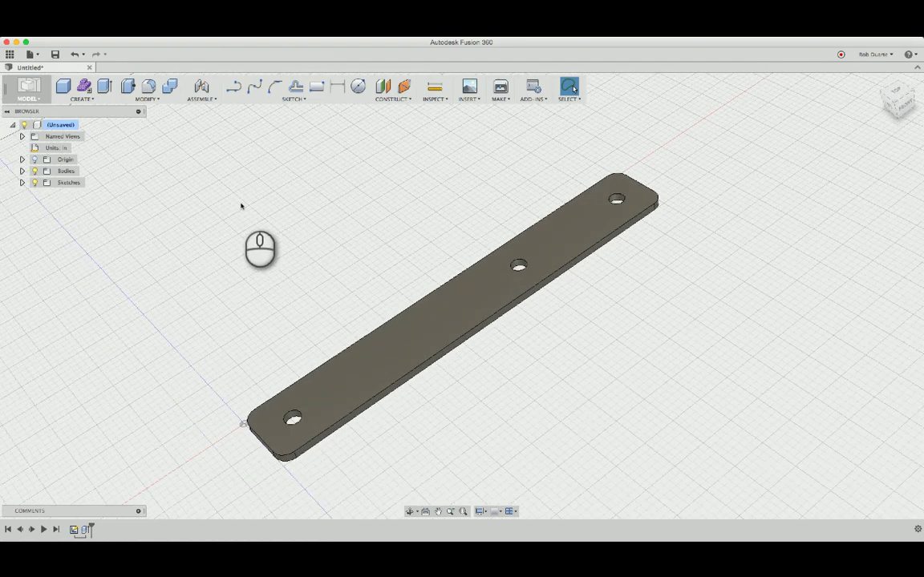
Step: Convert Body1 into a component and rename it 'leg'
click(22, 171)
click(73, 182)
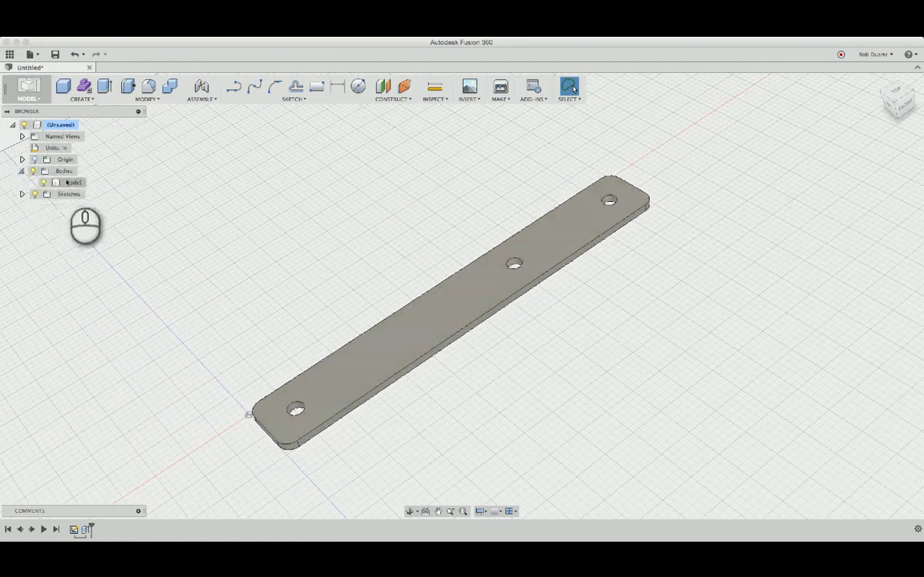
right_click(74, 182)
click(100, 199)
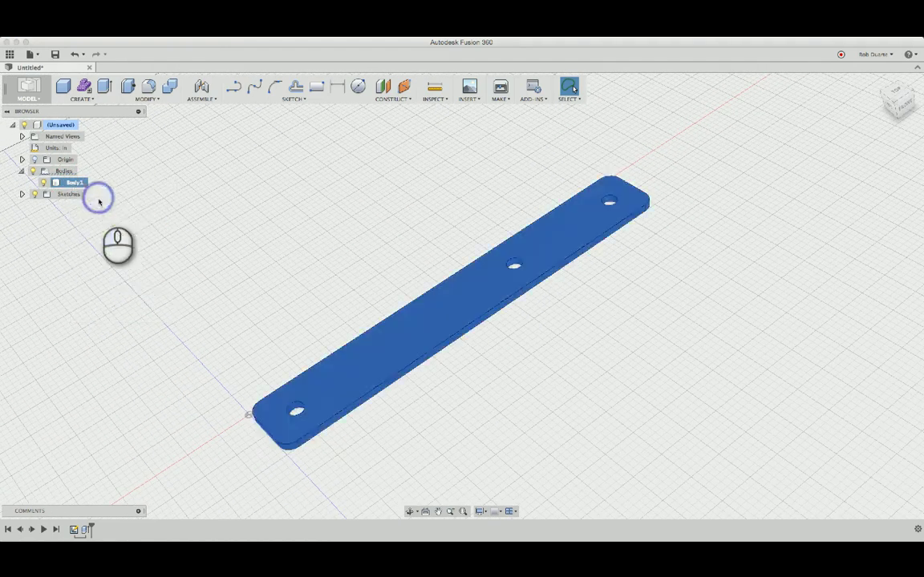
click(69, 183)
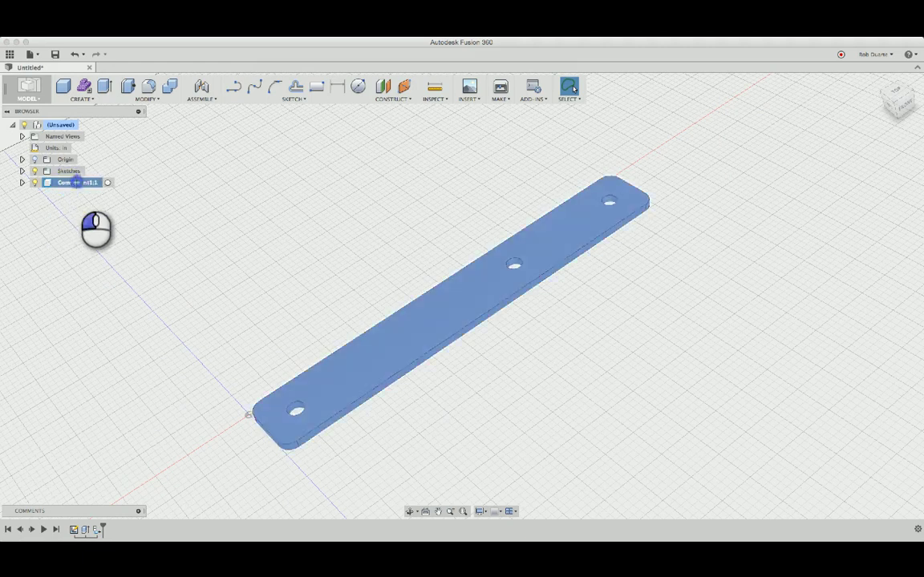
double_click(75, 183)
text(leg)
key(Return)
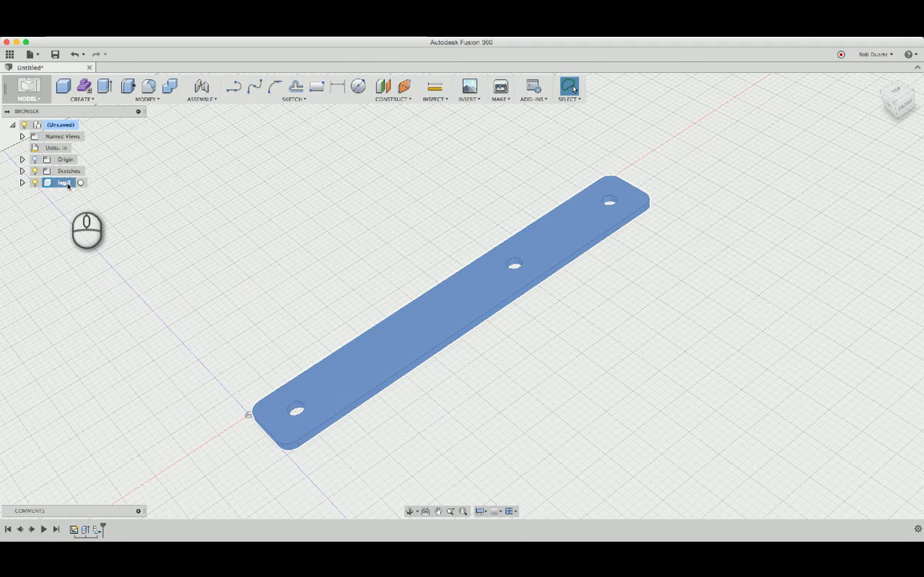
Step: Paste two copies of the leg, leg:2 and leg:3, offset beside the original
key(super+c)
key(super+v)
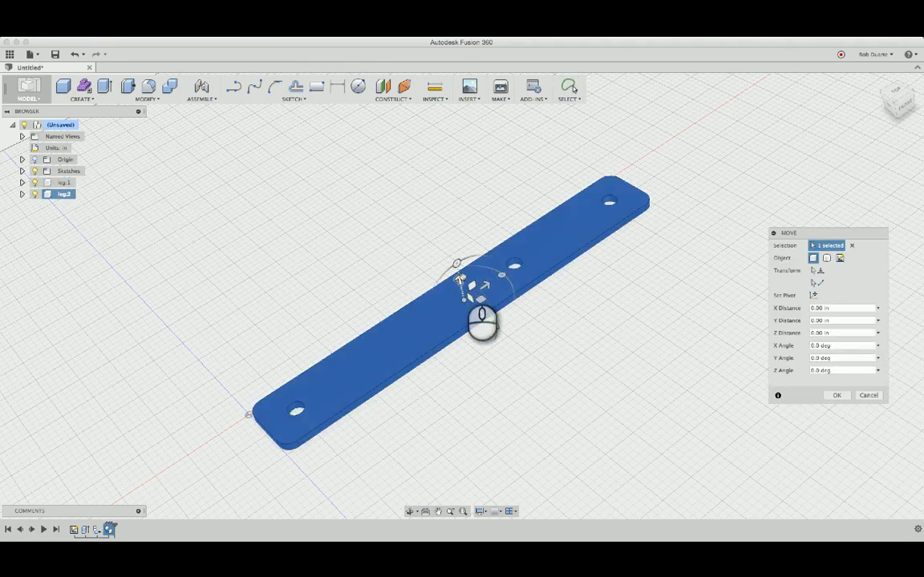
drag(479, 310, 397, 249)
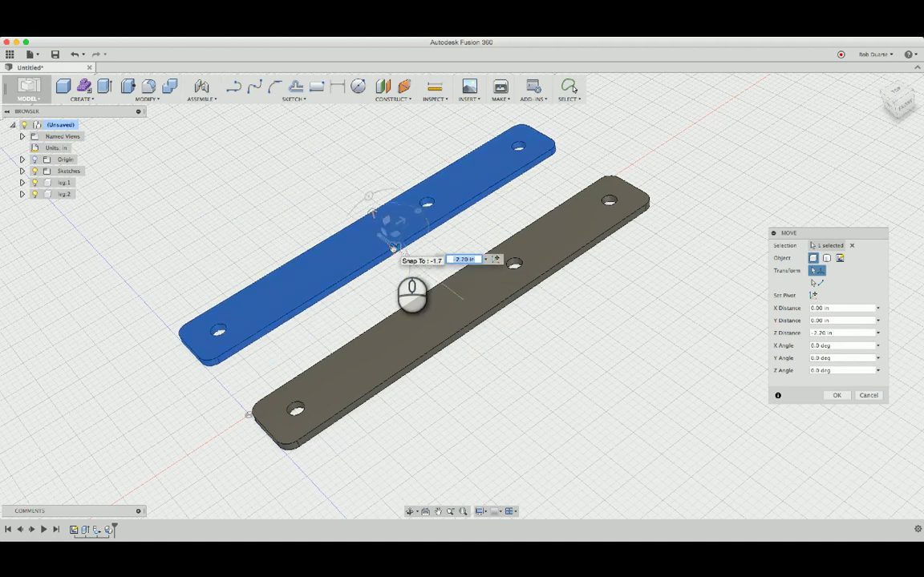
key(Return)
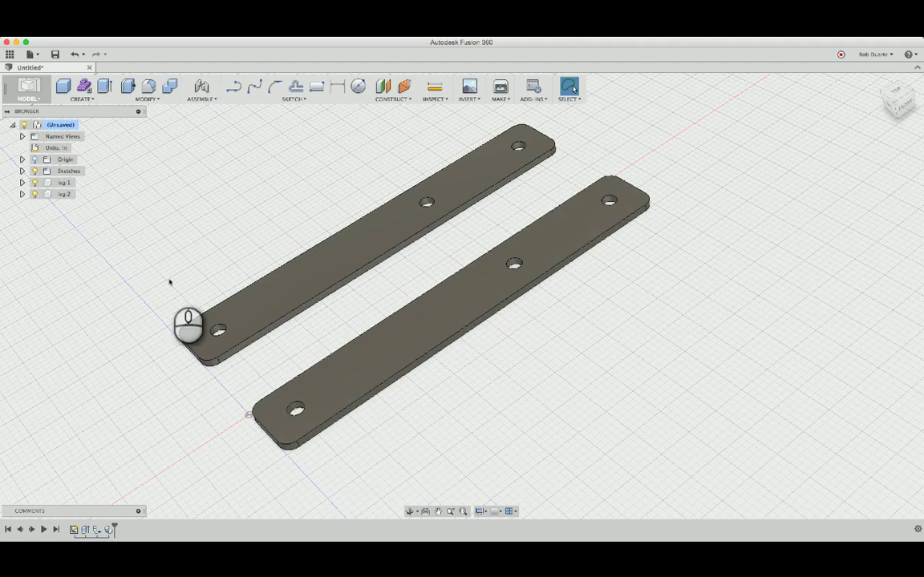
click(64, 194)
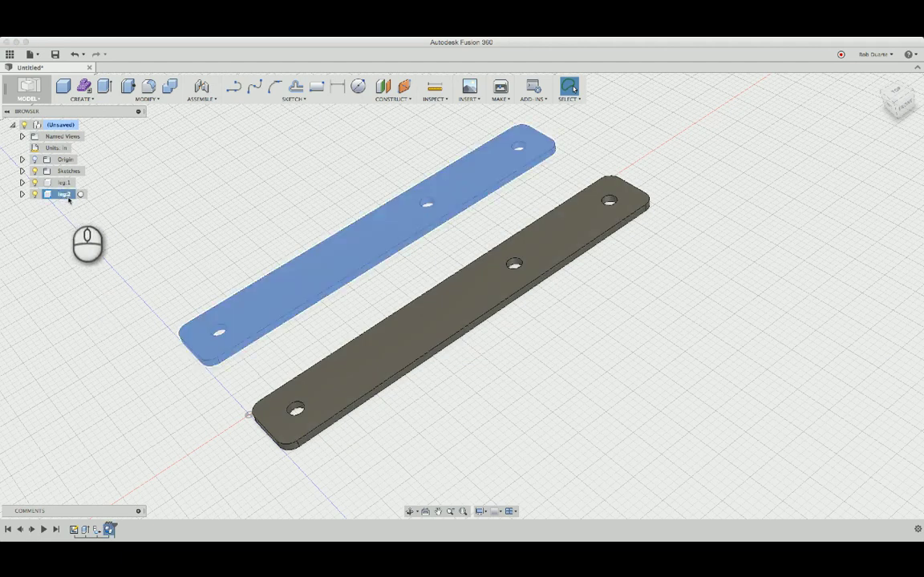
key(ctrl+c)
key(ctrl+v)
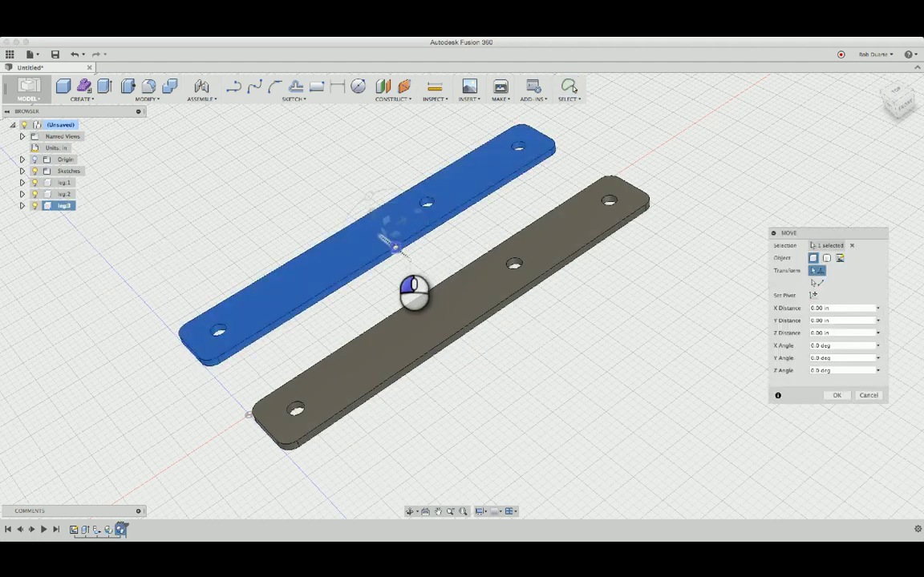
drag(395, 249, 310, 207)
key(Return)
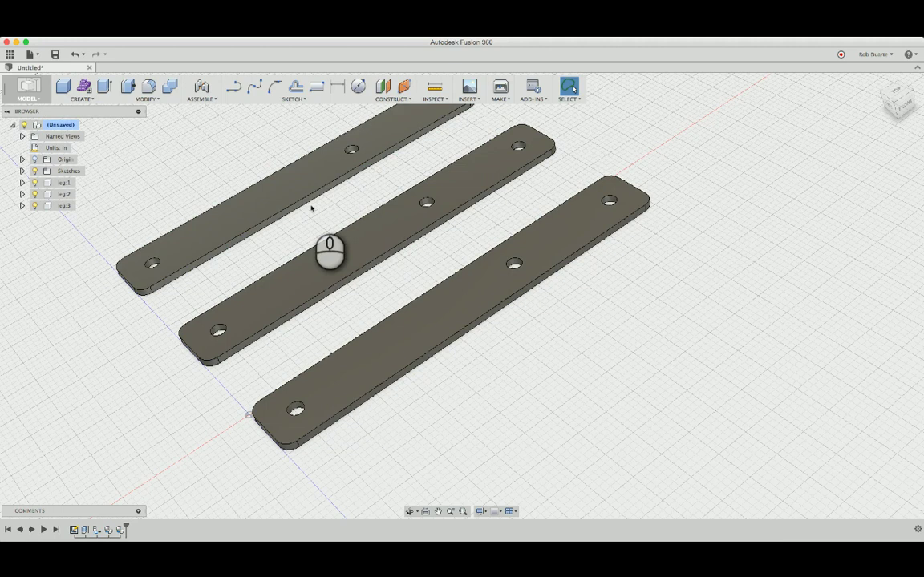
Step: Paste three more copies, leg:4 through leg:6, and spread them out side by side
click(54, 206)
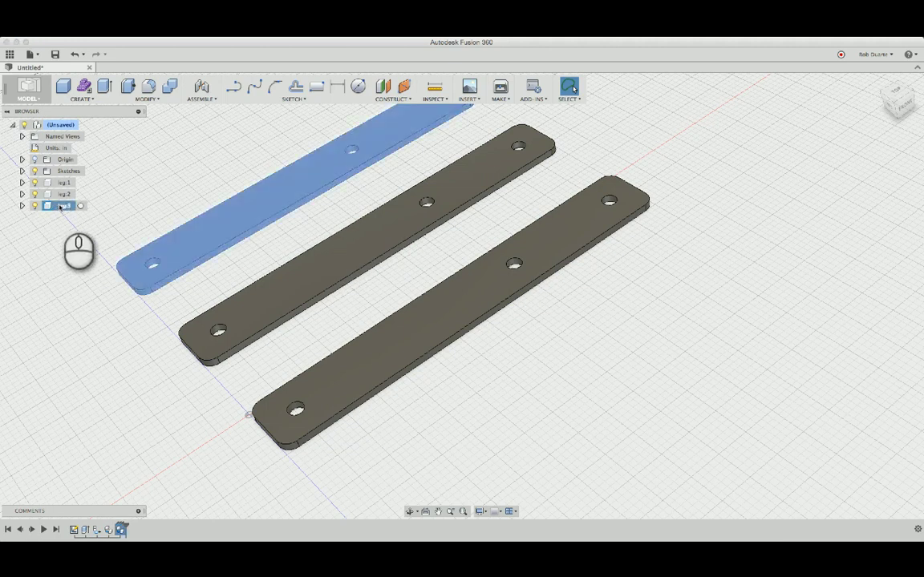
key(ctrl+c)
key(ctrl+v)
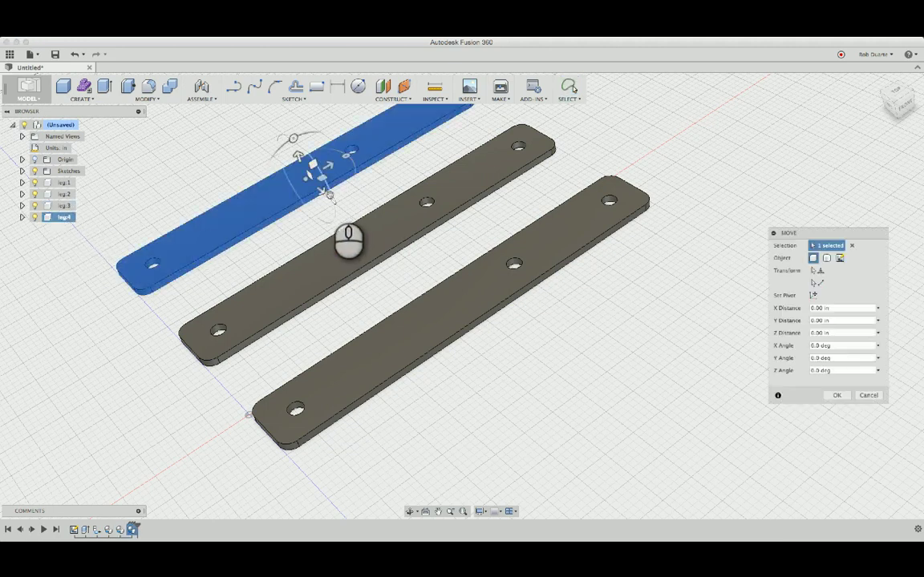
drag(322, 191, 554, 369)
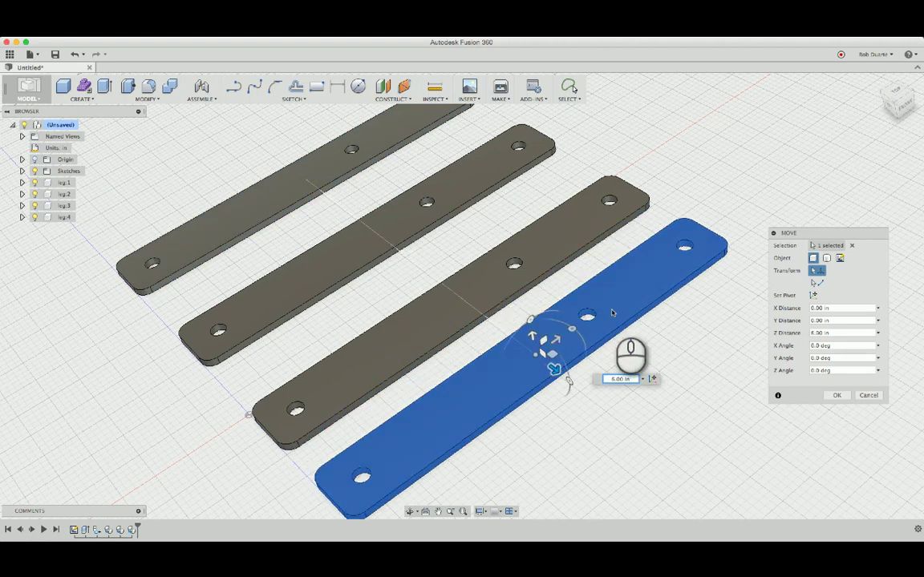
key(Return)
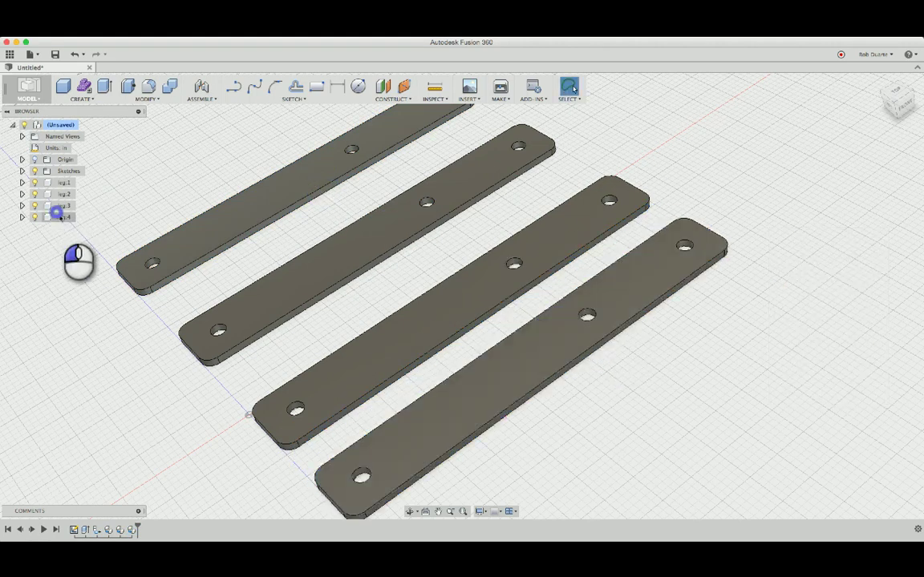
click(60, 215)
key(super+c)
key(super+v)
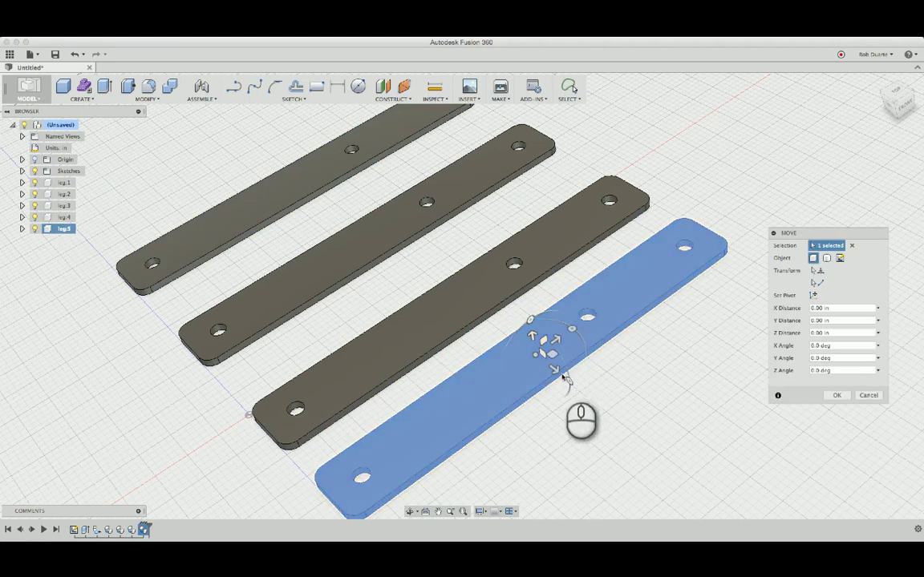
drag(563, 379, 642, 410)
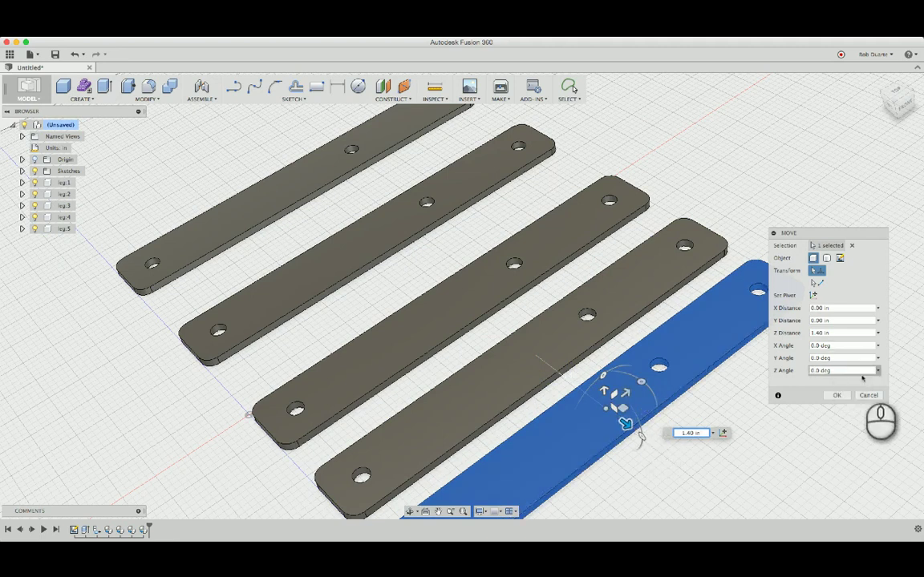
click(836, 395)
key(super+v)
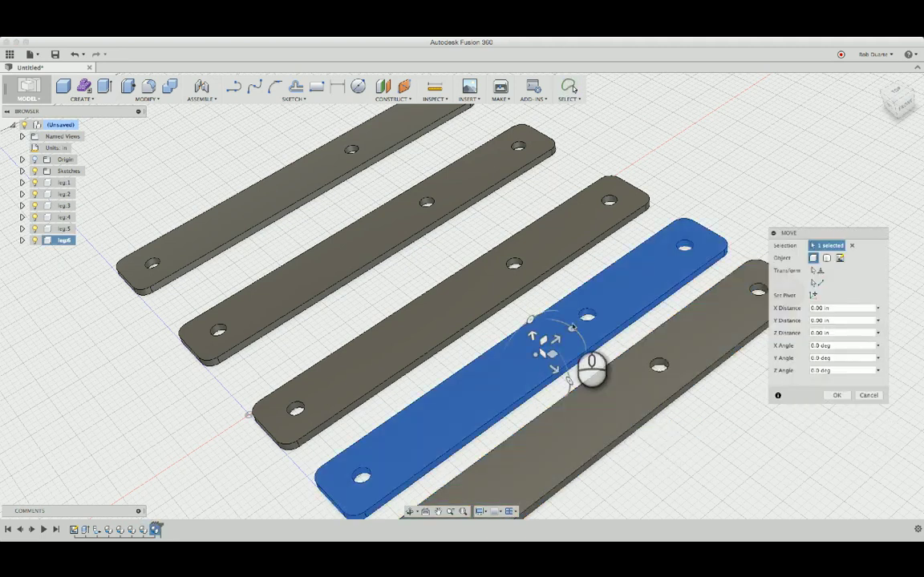
drag(577, 412, 840, 405)
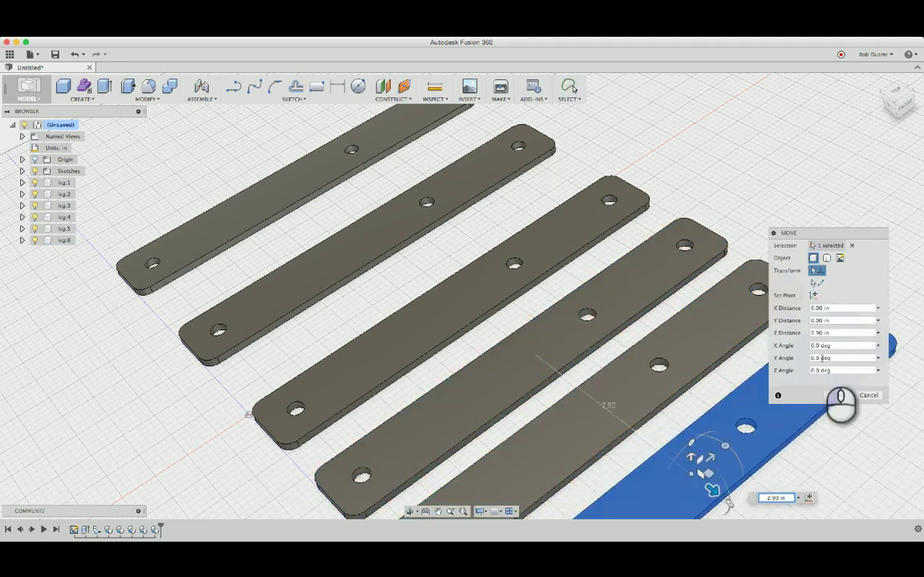
click(835, 396)
click(750, 197)
scroll(738, 191, down, 1)
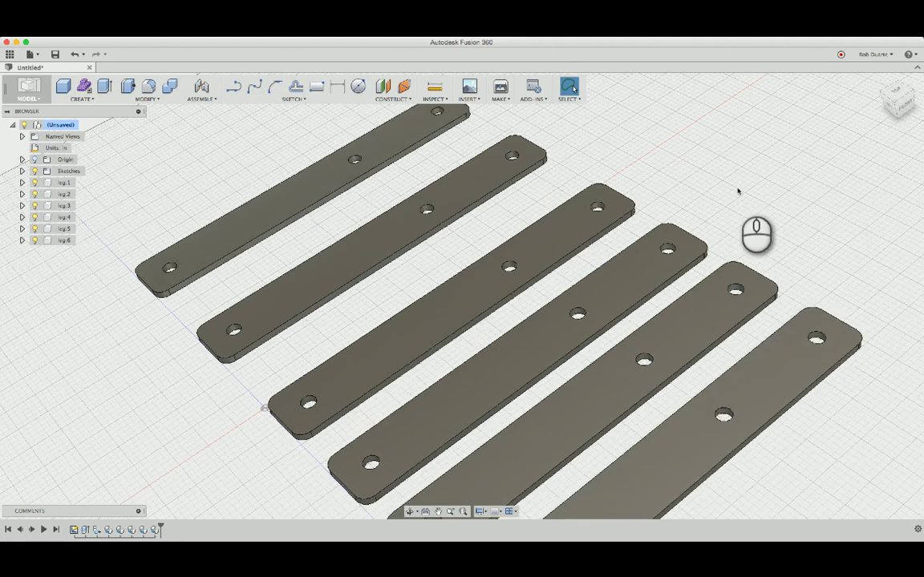
scroll(738, 191, down, 1)
shift+middle_drag(737, 191, 291, 241)
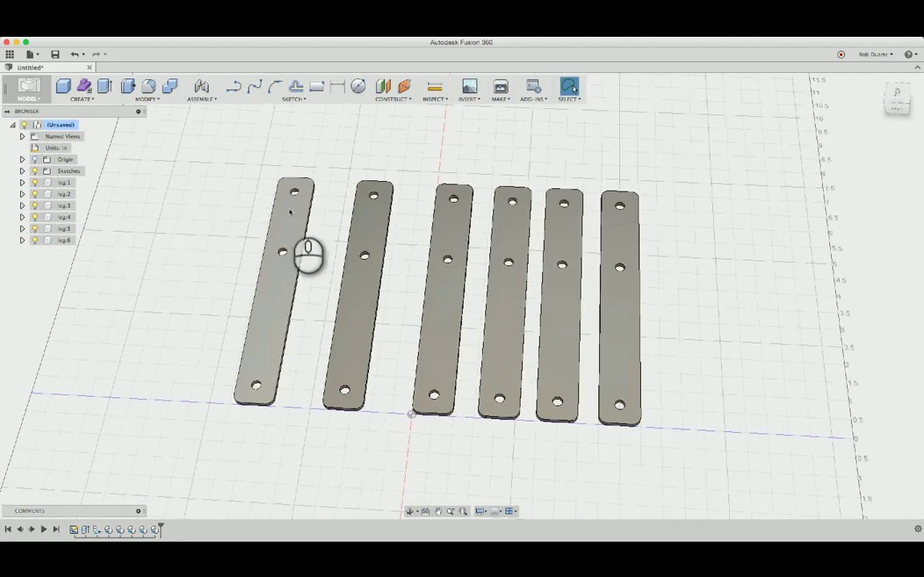
shift+middle_drag(295, 203, 302, 207)
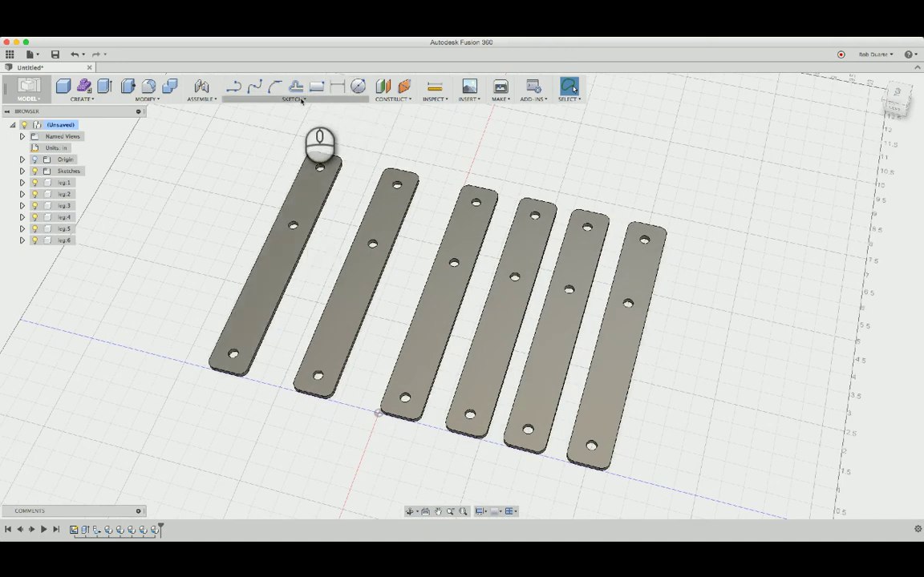
Step: Add a revolute joint linking leg:1's top hole to leg:2's bottom hole
key(j)
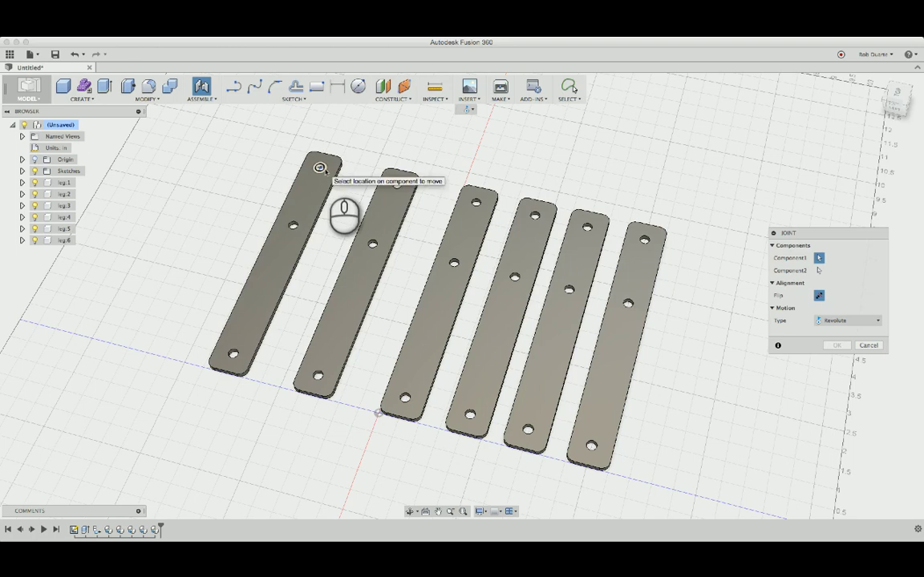
click(320, 167)
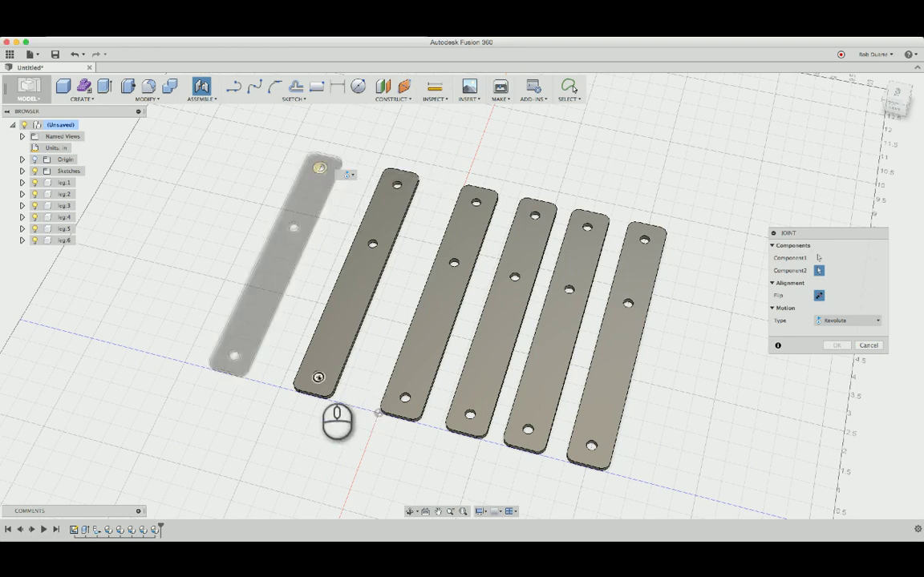
click(318, 378)
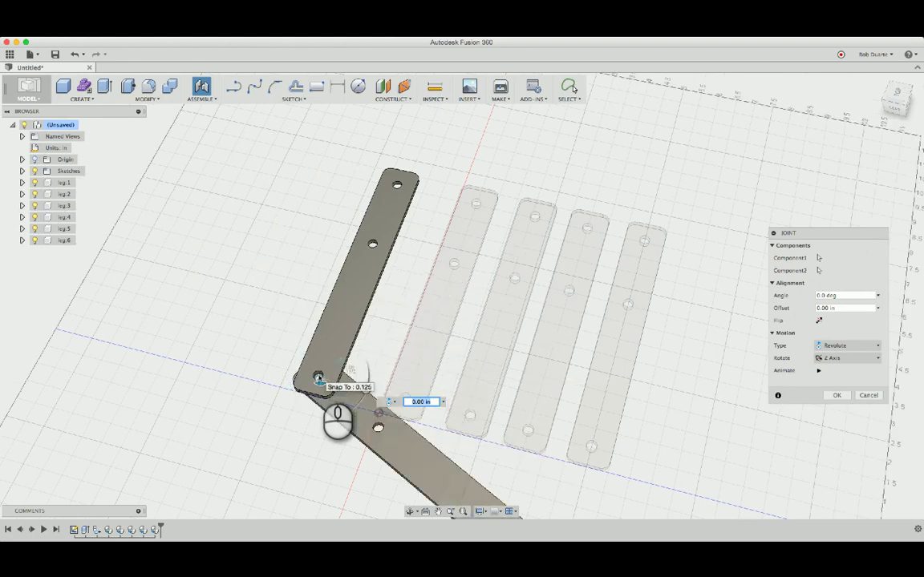
click(836, 396)
key(j)
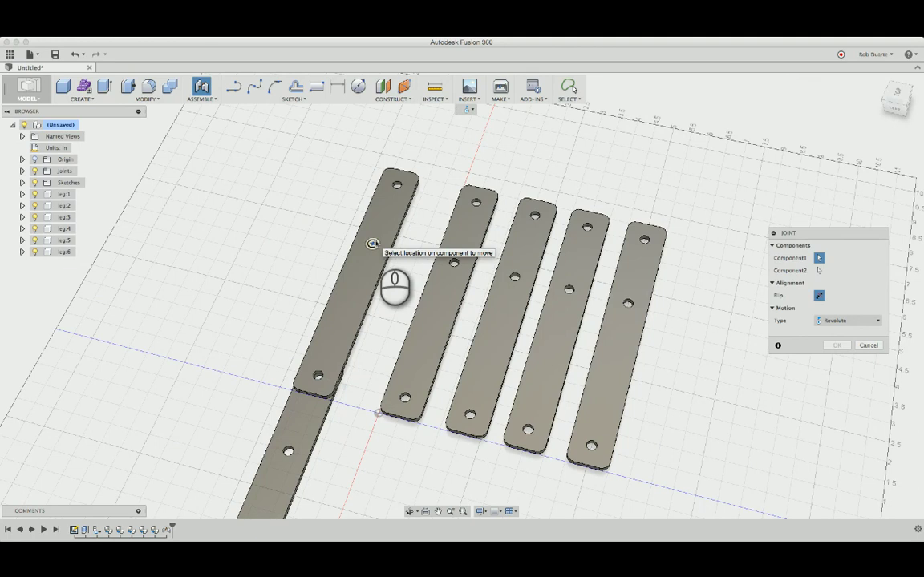
Step: Add a revolute joint between the jointed leg's middle hole and the next leg's middle hole
click(372, 243)
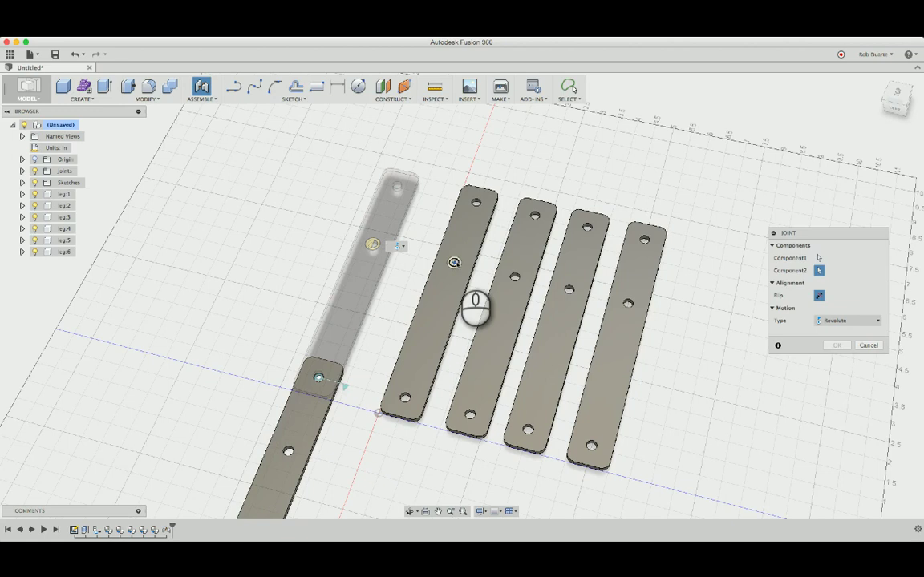
scroll(453, 262, up, 3)
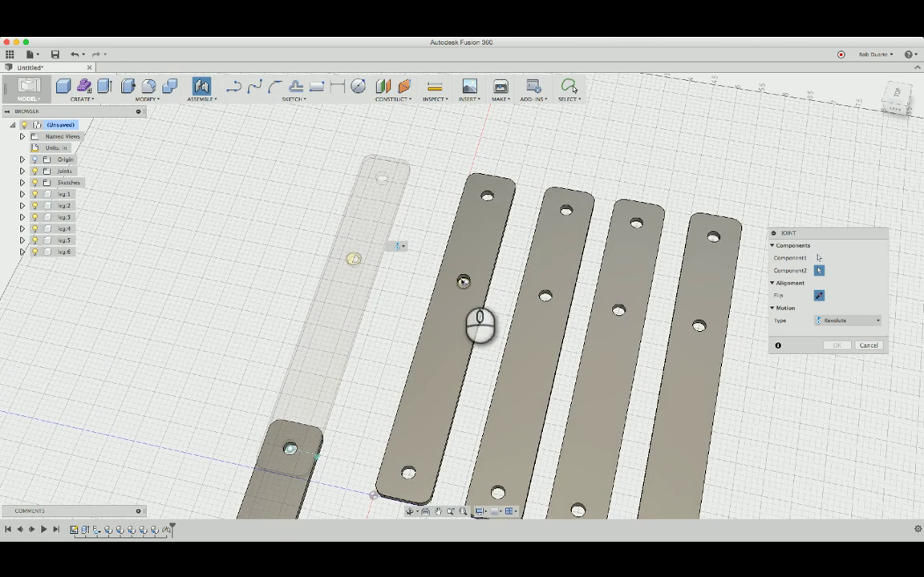
click(462, 281)
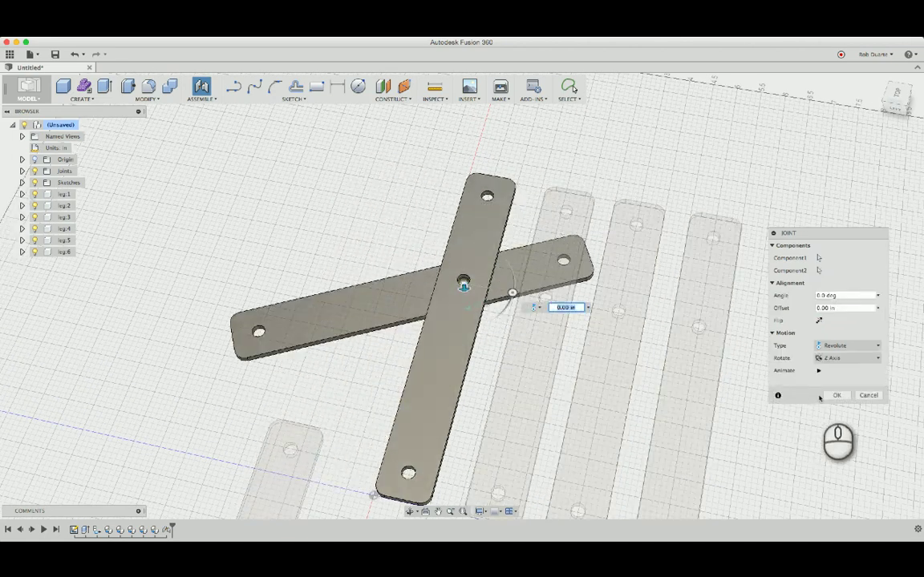
click(820, 396)
shift+middle_drag(474, 358, 489, 242)
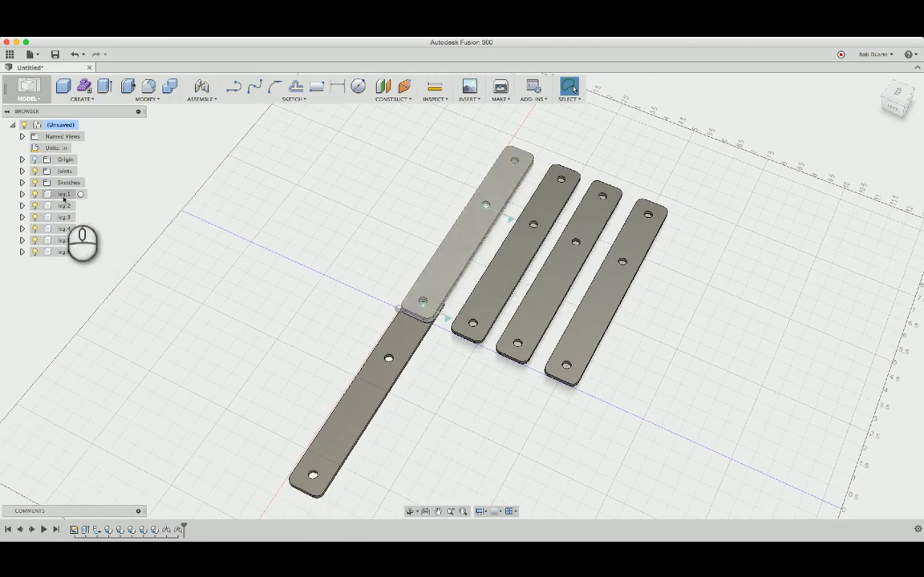
right_click(64, 195)
Step: Drive joint Rev1 to swing the lower leg to a new angle
click(76, 201)
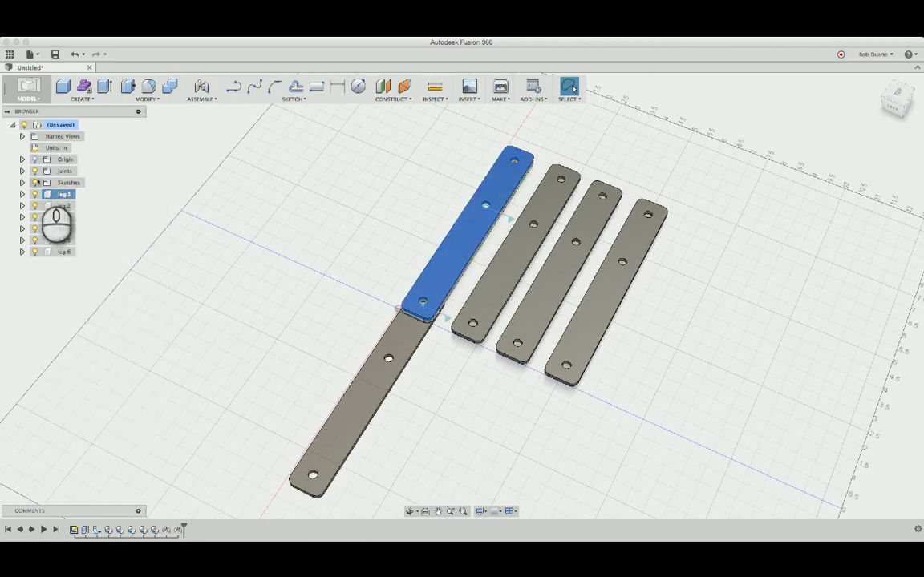
click(21, 170)
right_click(71, 183)
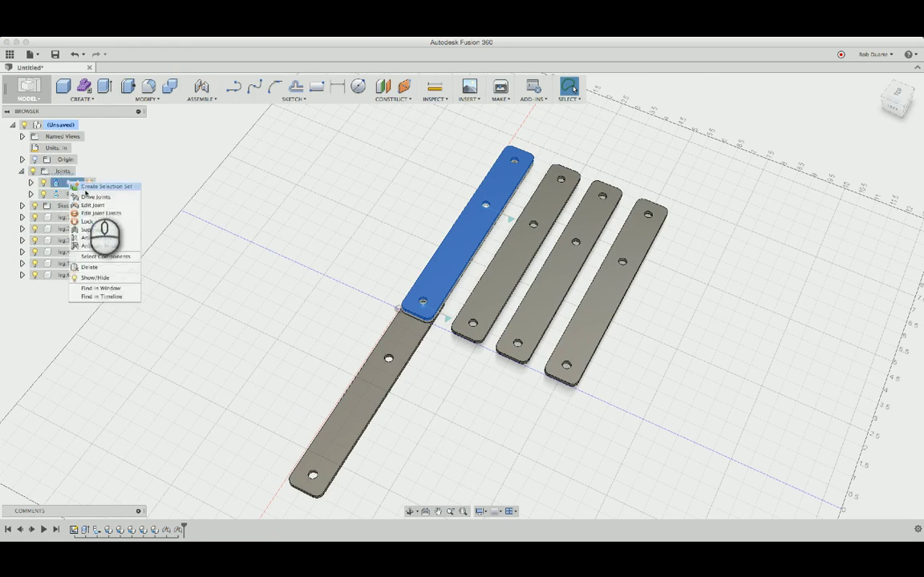
click(89, 198)
drag(468, 328, 436, 326)
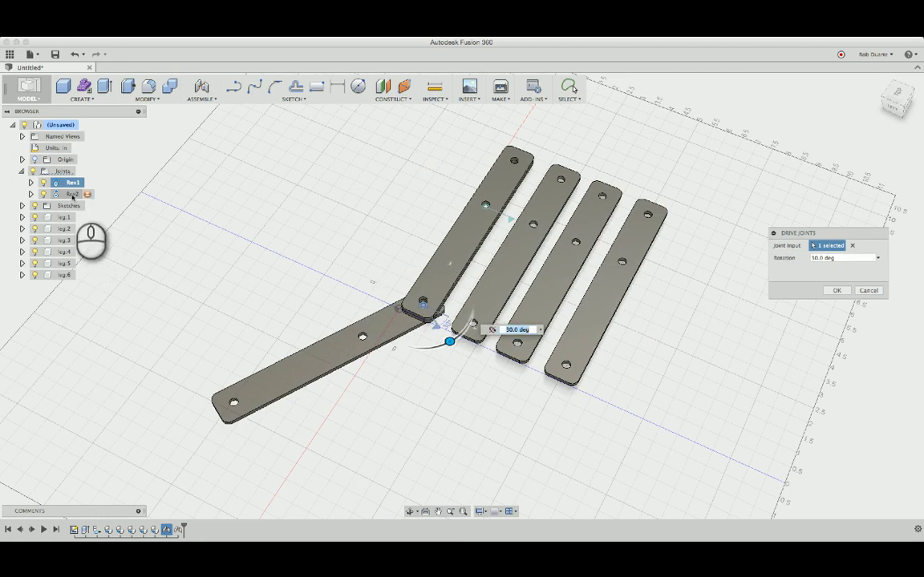
key(Return)
Step: Drive Rev2 to 55 degrees so two legs cross, then capture positions for a new joint
right_click(72, 195)
click(93, 210)
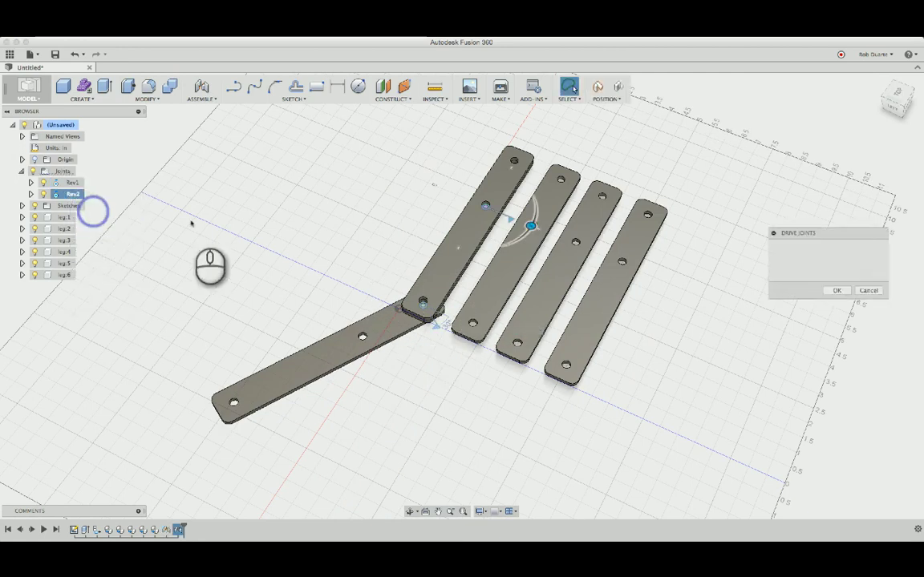
drag(529, 229, 471, 299)
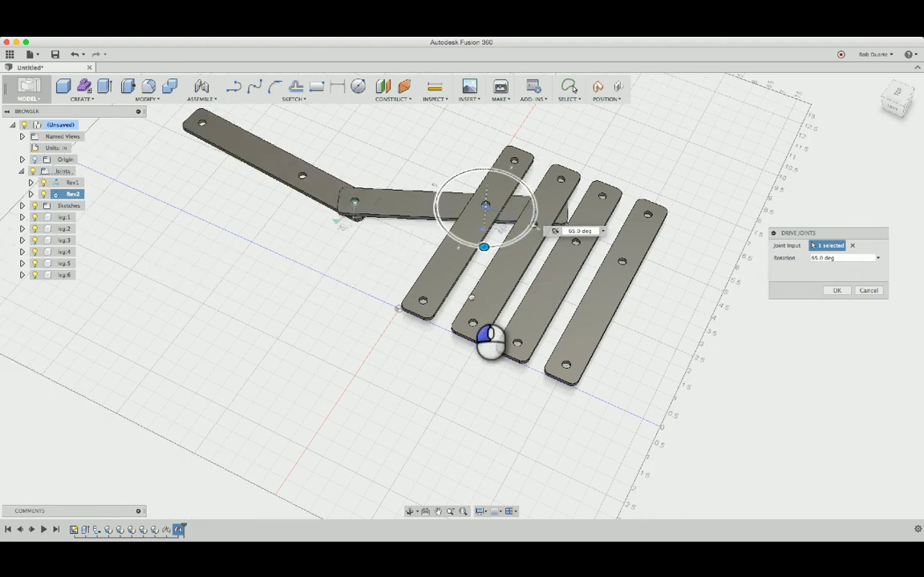
drag(491, 340, 517, 308)
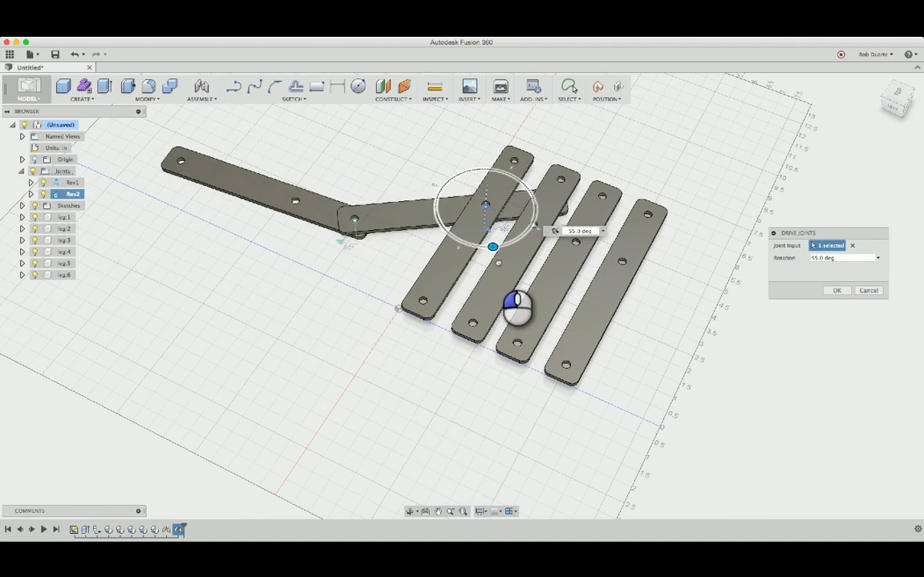
click(836, 290)
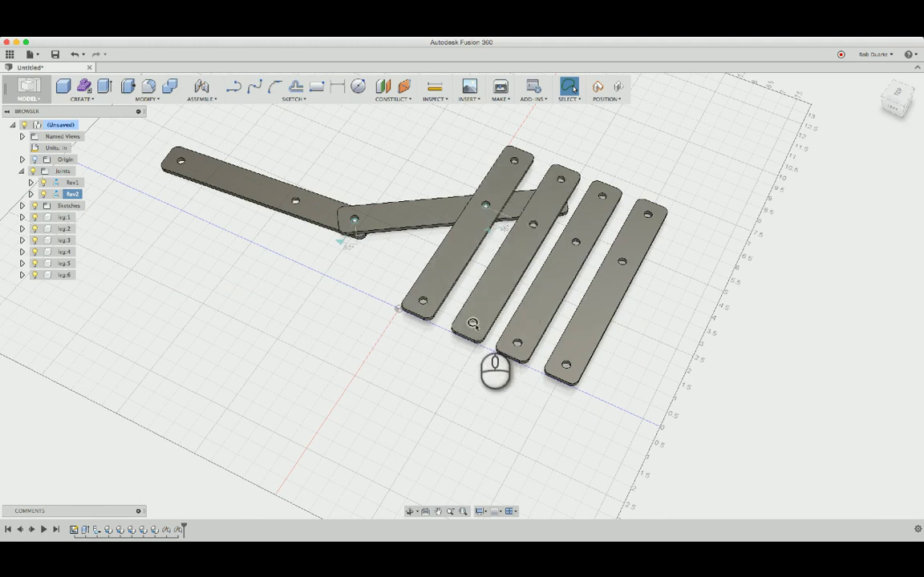
click(473, 323)
click(465, 298)
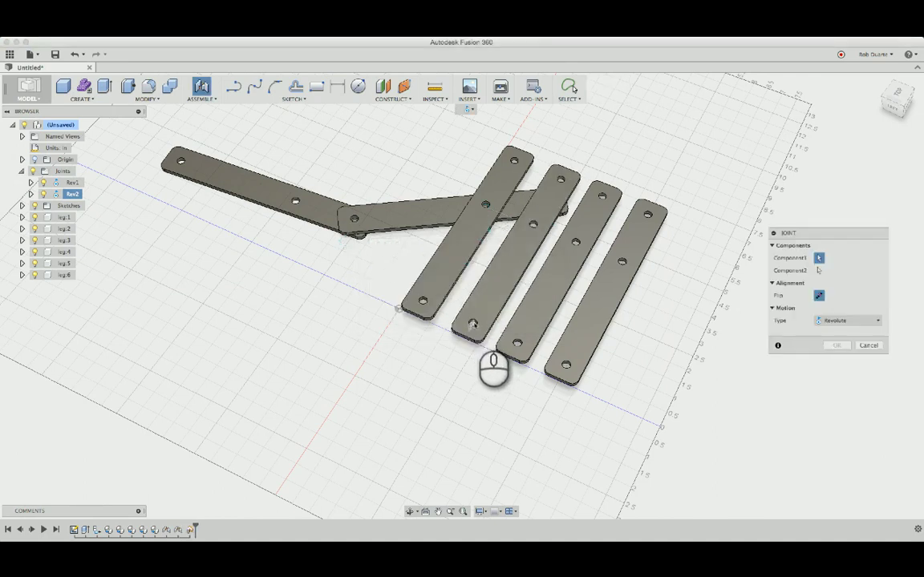
Step: Pin the leg's hole to the upper-left leg's end hole with revolute joint Rev3
scroll(473, 325, up, 3)
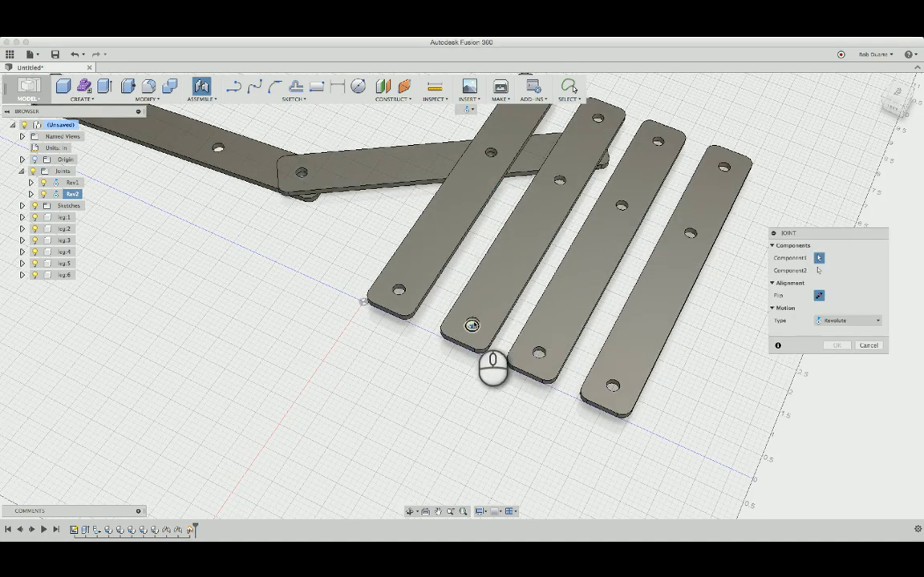
click(472, 325)
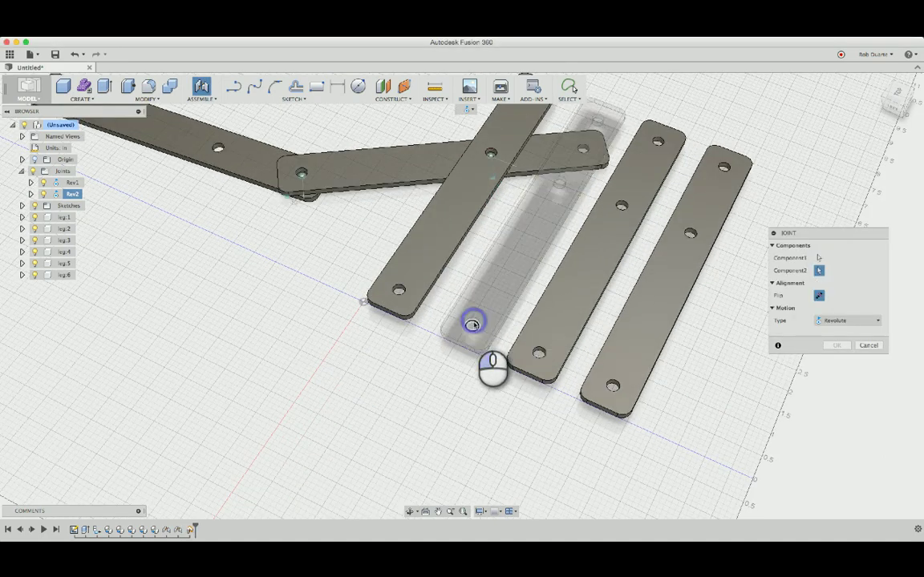
click(217, 149)
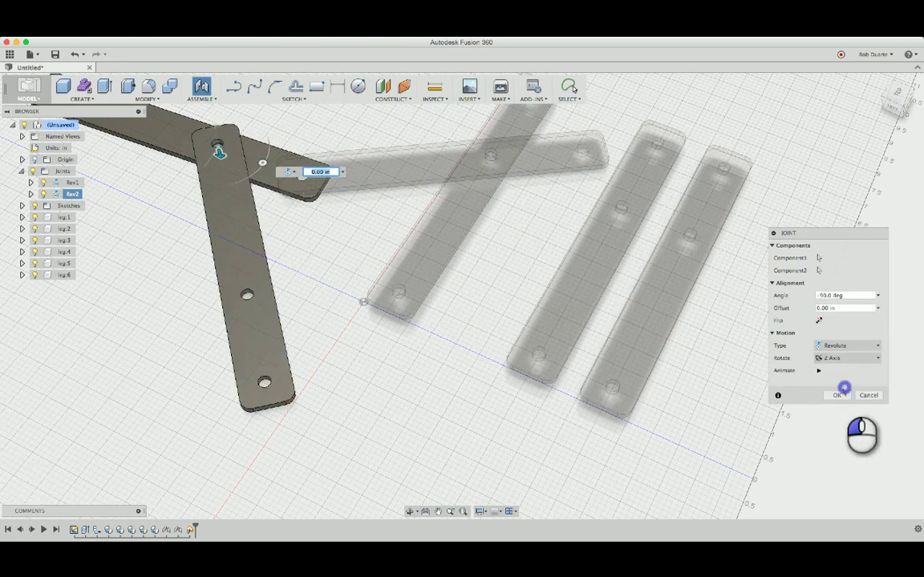
click(836, 396)
Step: Drive Rev3 to 155 degrees, swinging the joined leg downward
scroll(279, 192, down, 3)
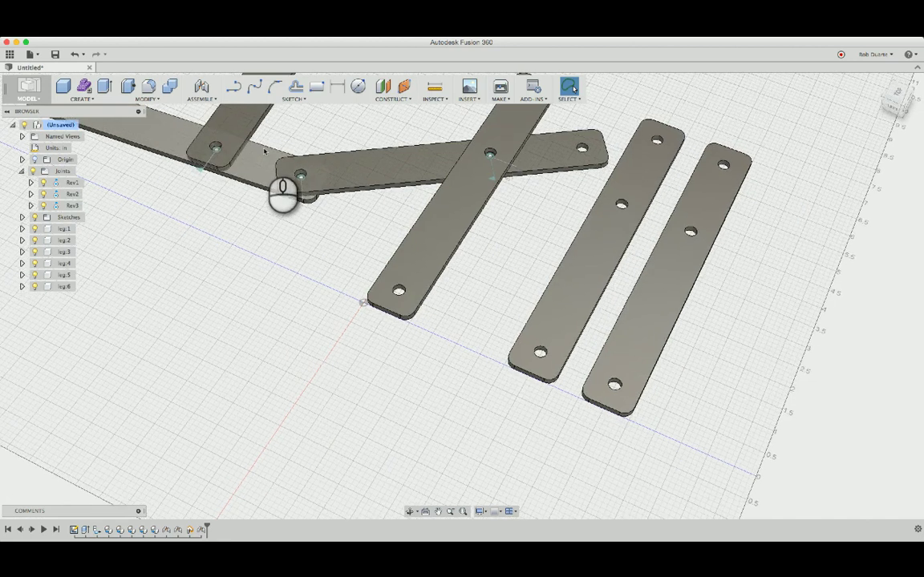
shift+middle_drag(282, 190, 315, 264)
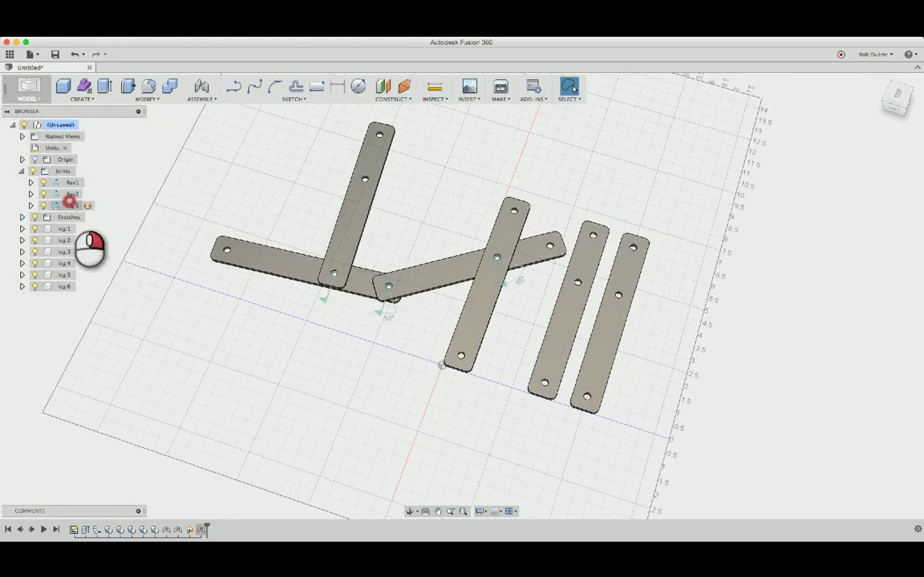
right_click(70, 203)
click(77, 216)
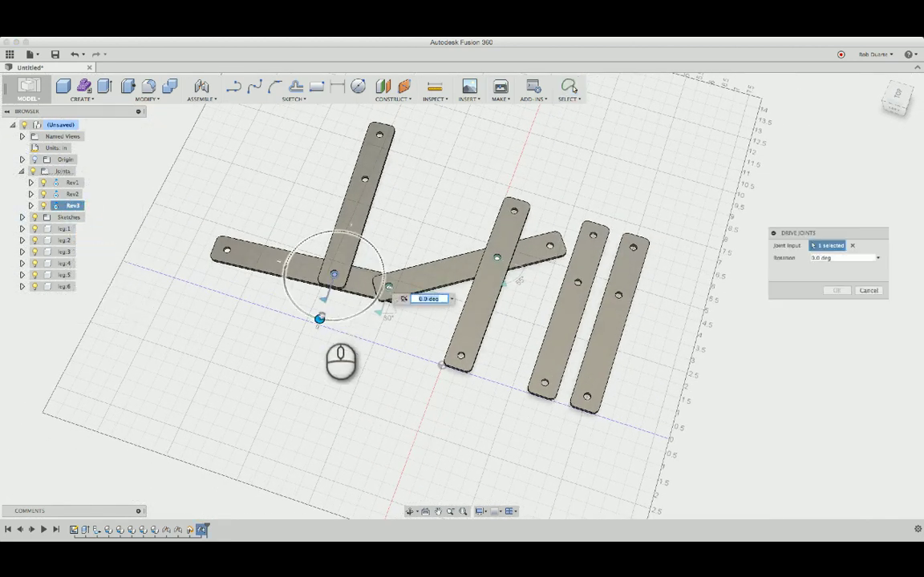
drag(319, 318, 326, 231)
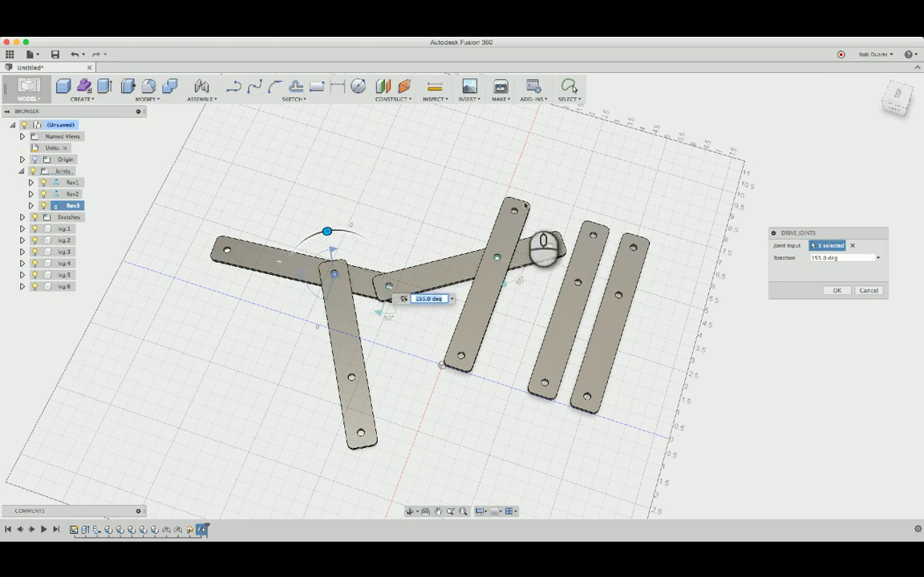
key(Return)
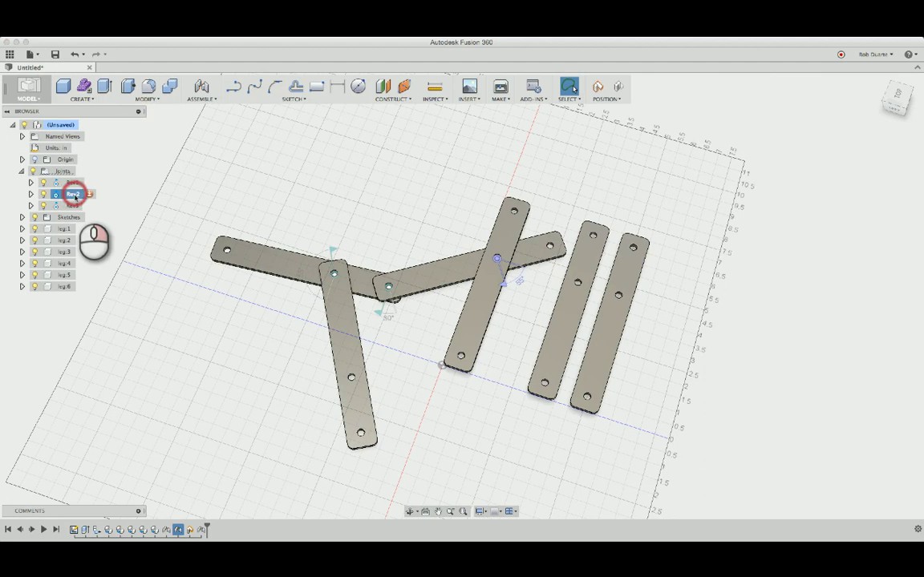
Step: Drive Rev1 to -40 degrees
right_click(73, 183)
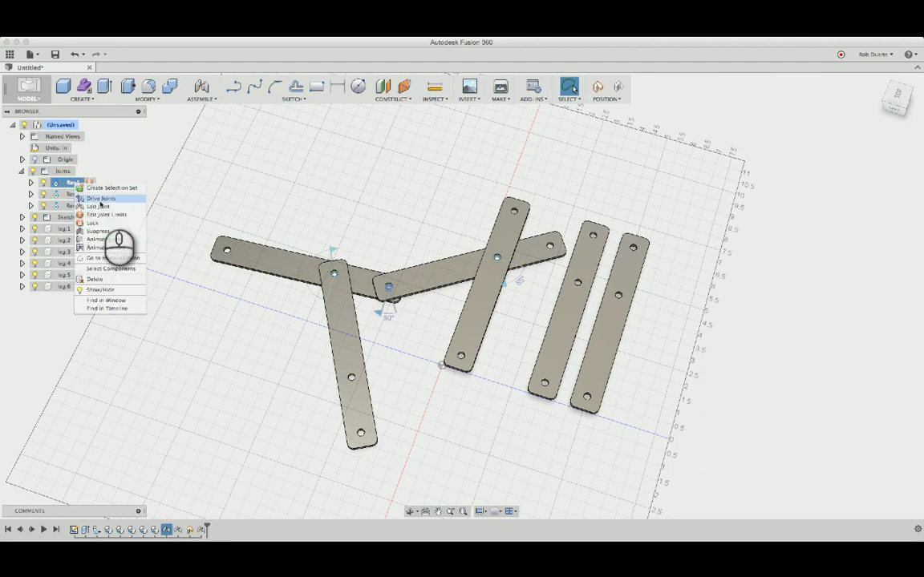
click(98, 198)
drag(377, 334, 478, 294)
click(836, 286)
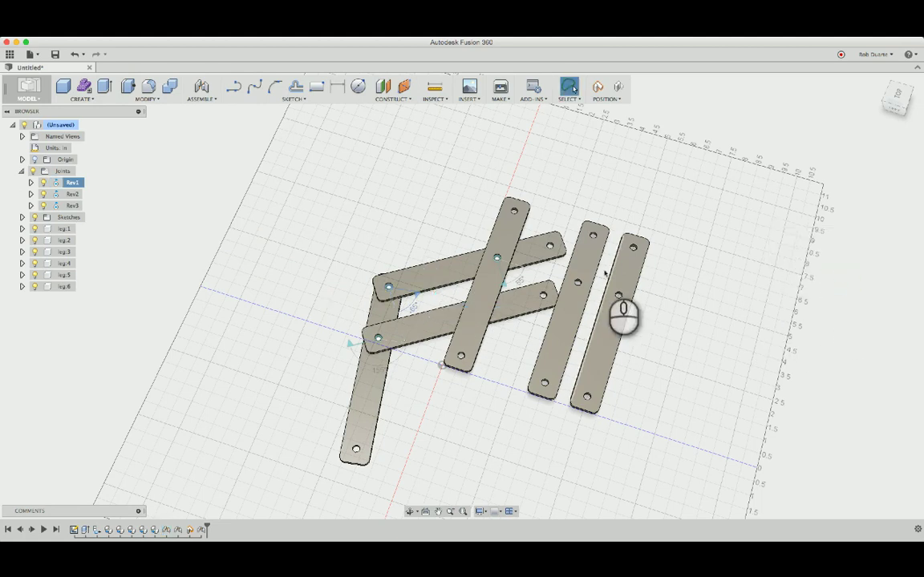
Step: Move the vertical leg -1.00 in along X
click(506, 228)
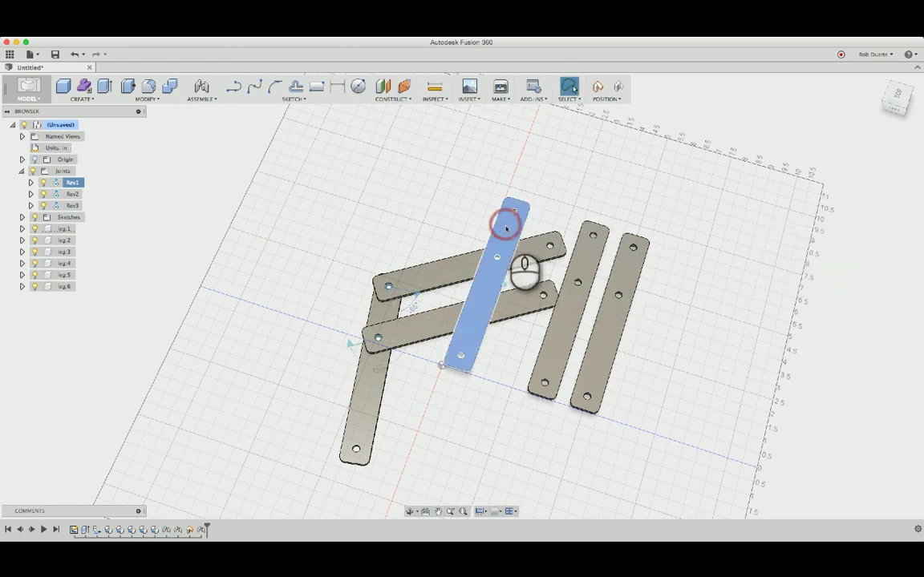
right_click(506, 227)
click(479, 245)
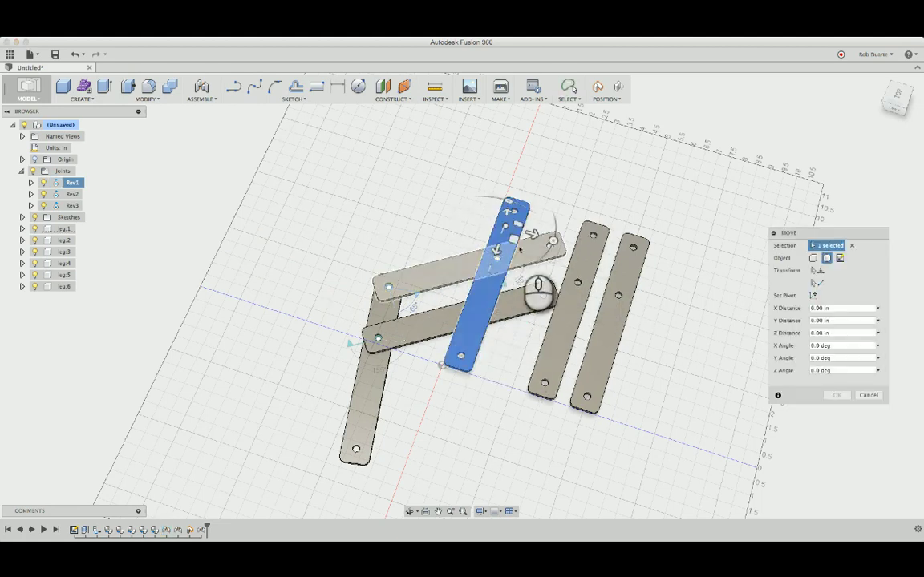
drag(533, 232, 505, 228)
click(837, 395)
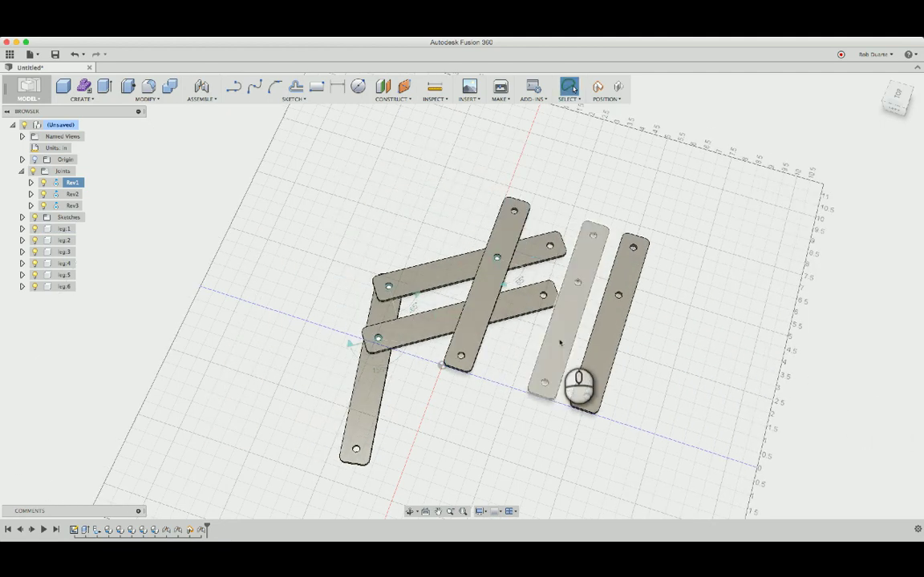
click(707, 360)
Step: Test the linkage by dragging the middle leg, then rotate the lower bar to 210 degrees
click(509, 245)
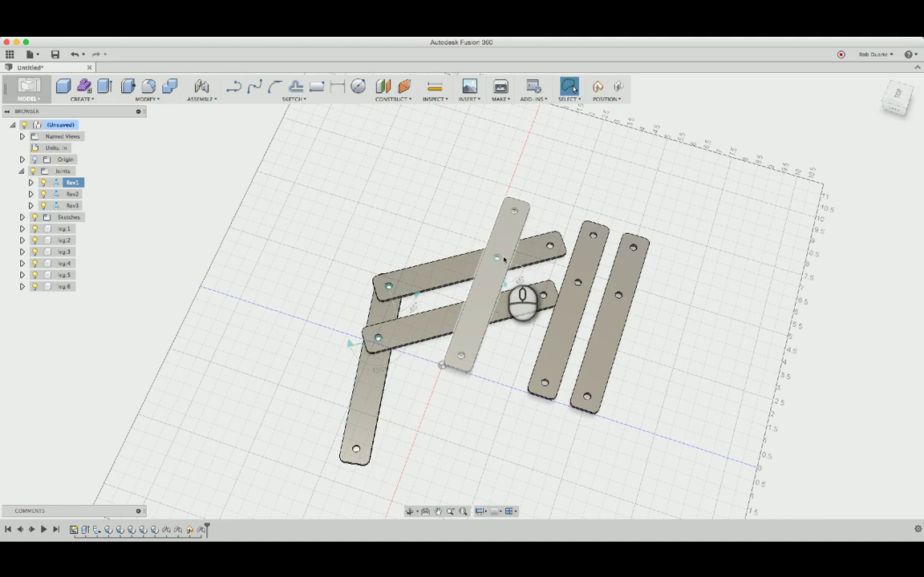
drag(510, 235, 469, 317)
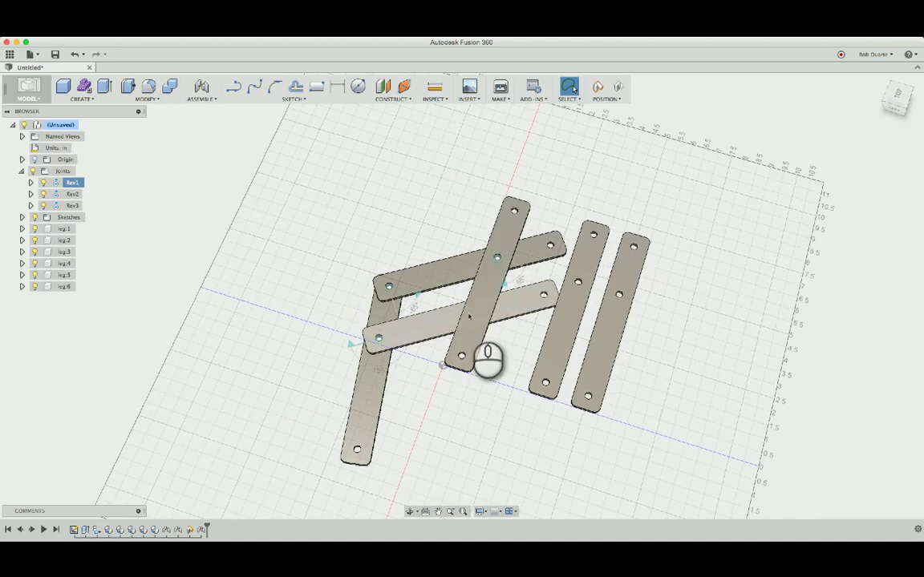
click(349, 344)
click(349, 344)
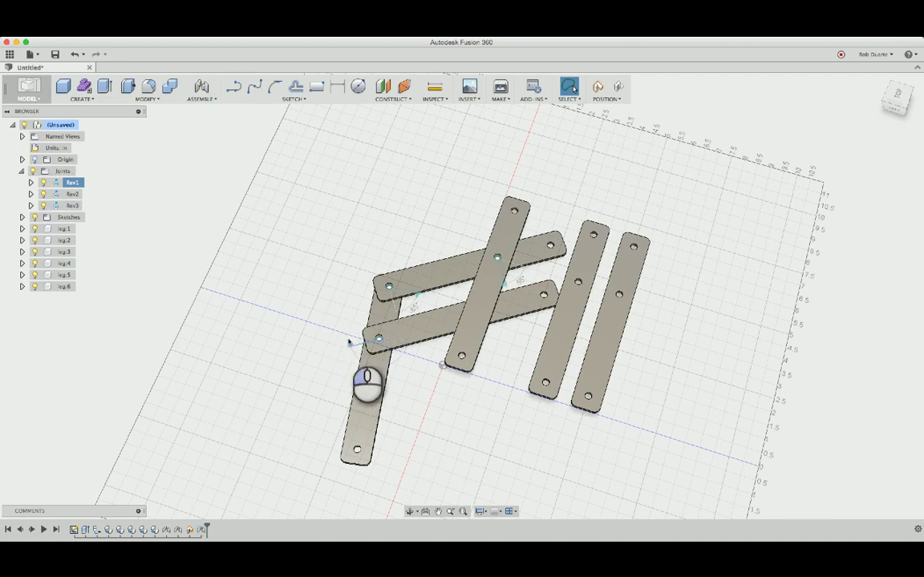
drag(332, 349, 341, 311)
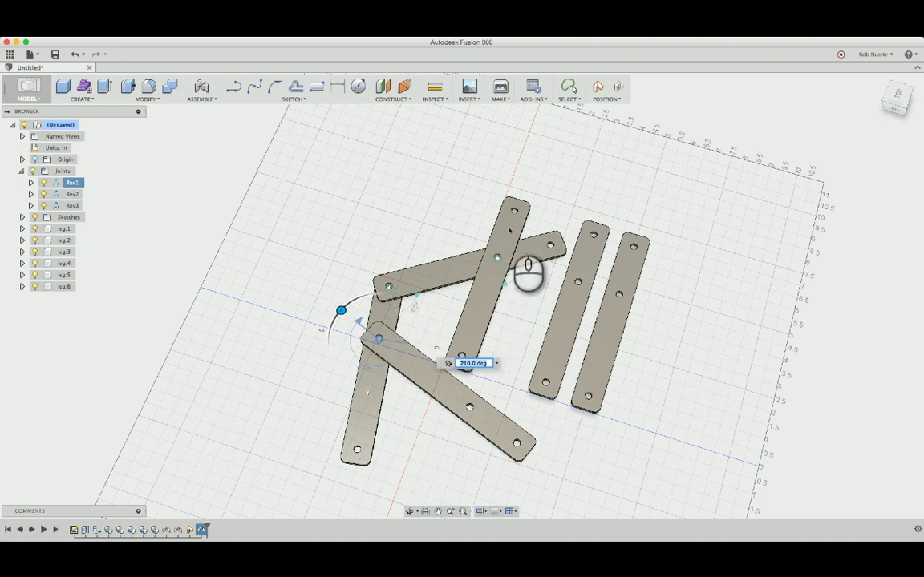
key(Return)
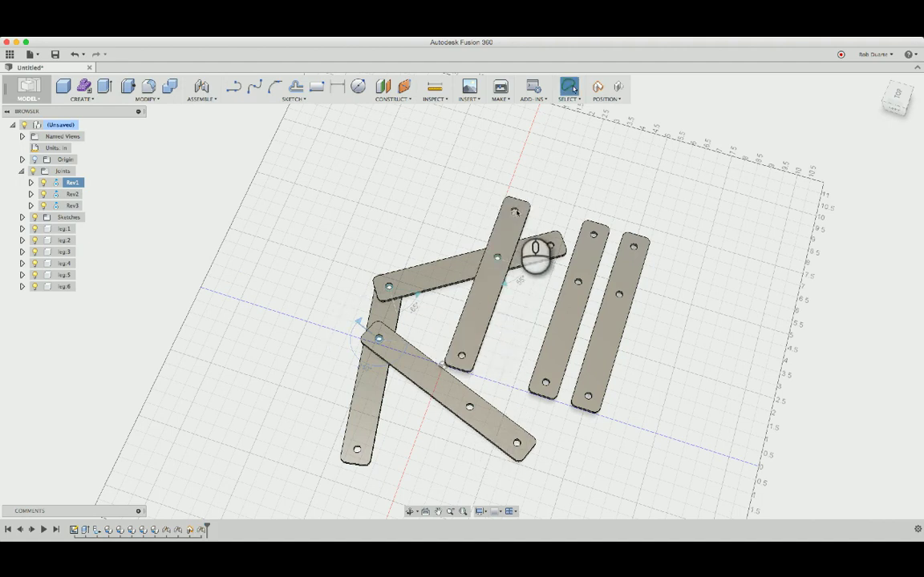
Step: Create revolute joint Rev4 joining a bar's end hole to the second bar's middle hole, capturing positions
scroll(534, 255, up, 10)
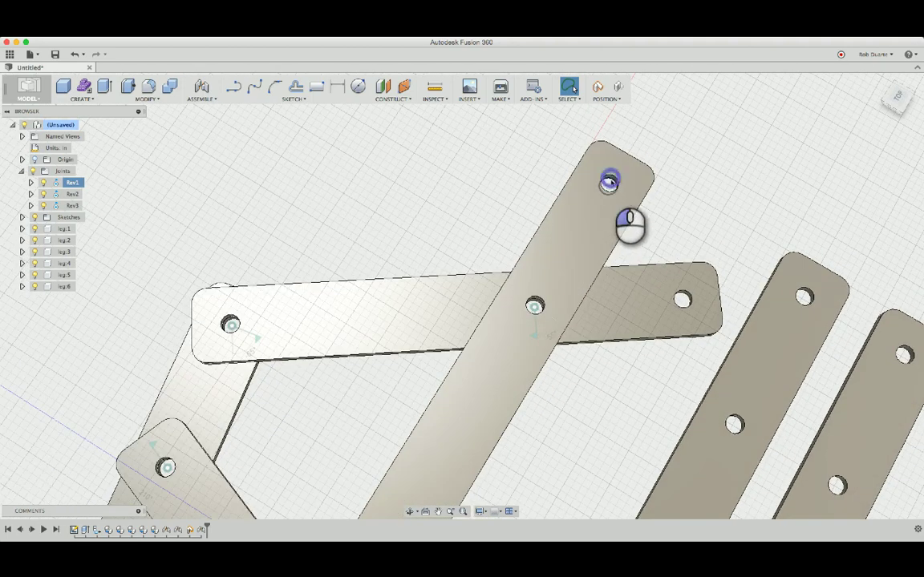
shift+middle_drag(609, 182, 439, 404)
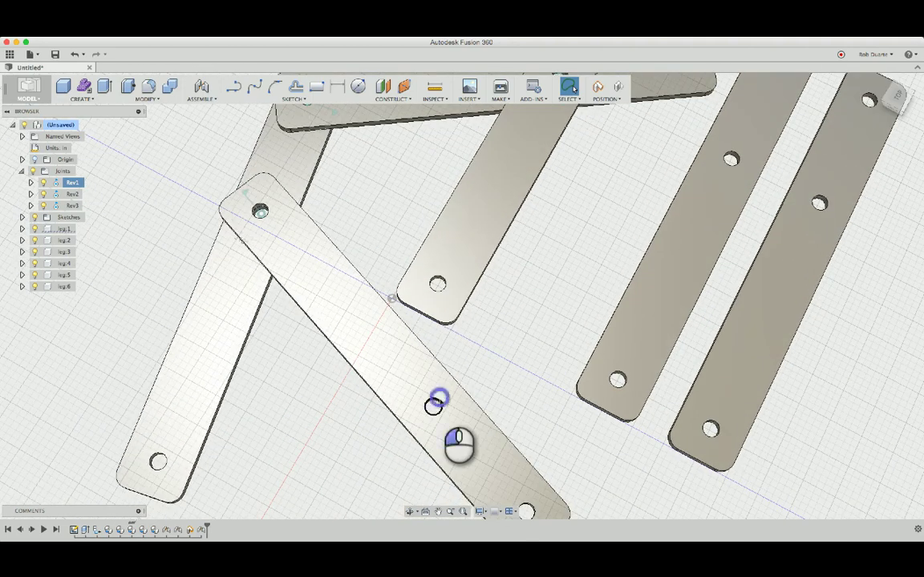
click(433, 406)
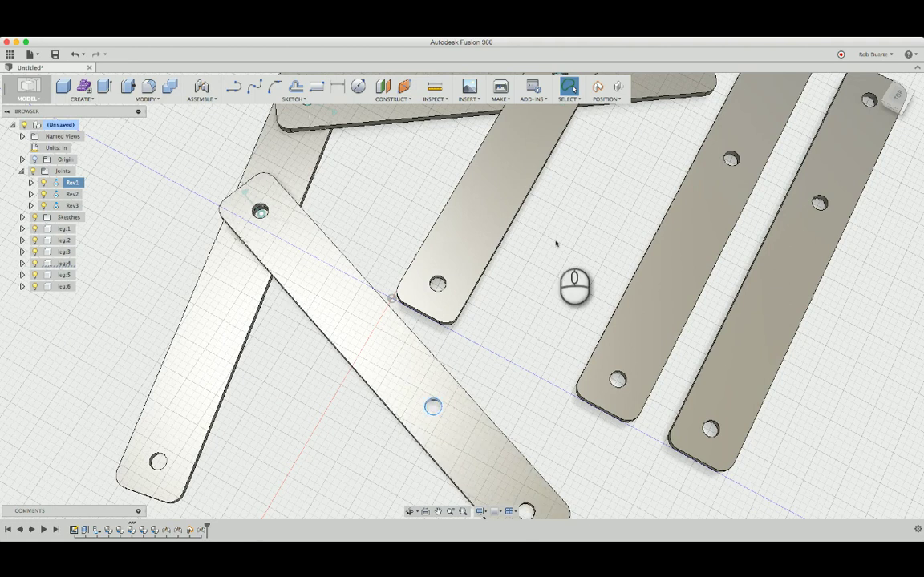
key(j)
click(469, 297)
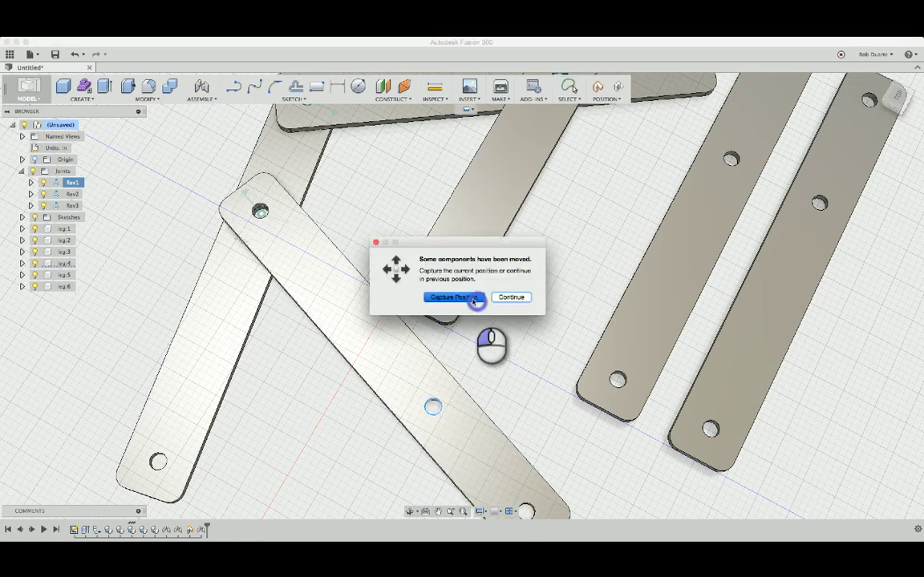
shift+middle_drag(472, 295, 604, 185)
click(609, 184)
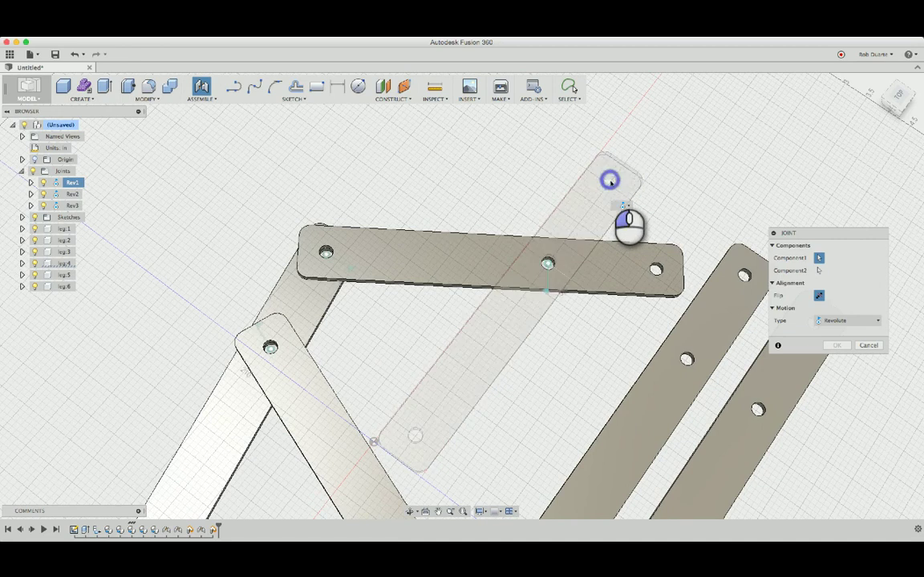
shift+middle_drag(559, 332, 416, 396)
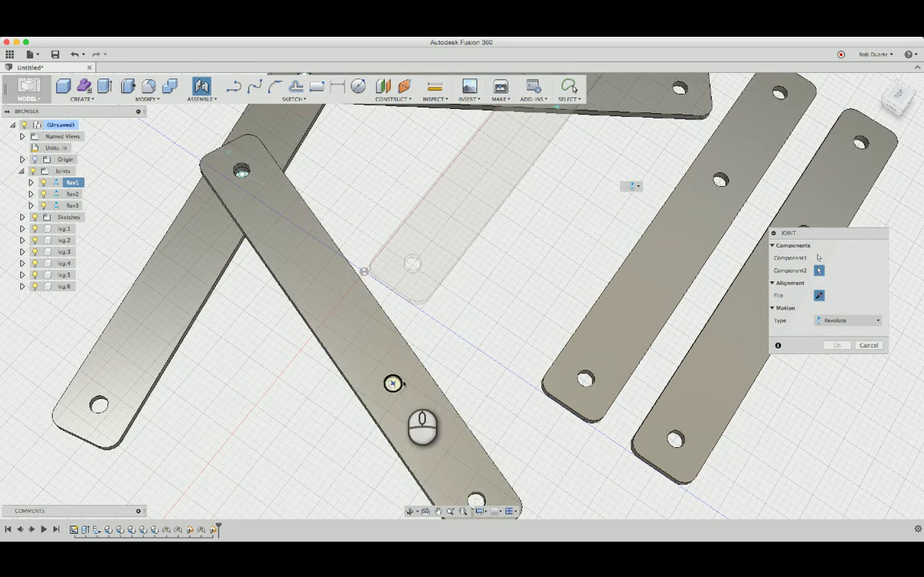
click(393, 383)
click(827, 396)
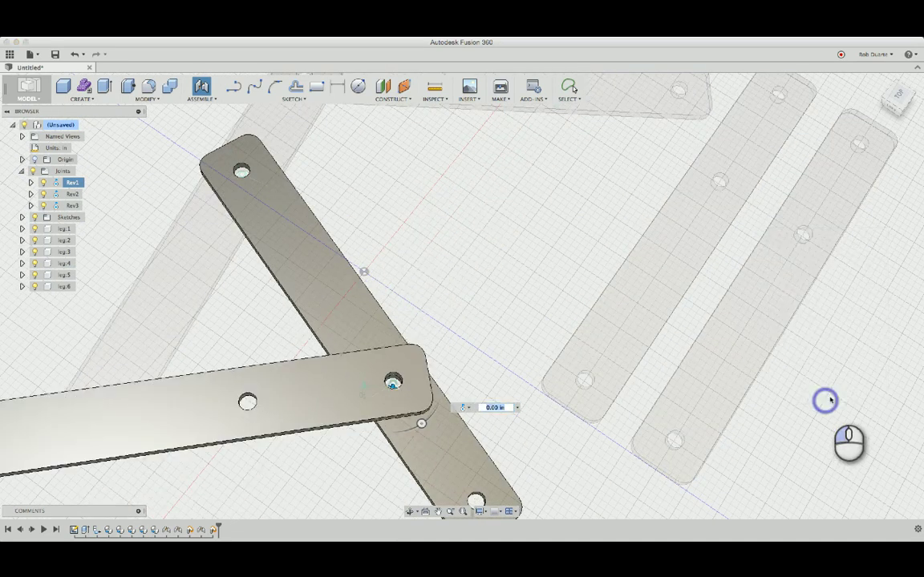
scroll(827, 400, down, 3)
shift+middle_drag(801, 394, 94, 183)
Step: Drive Rev4 to 155 degrees so its leg stands upright
right_click(73, 217)
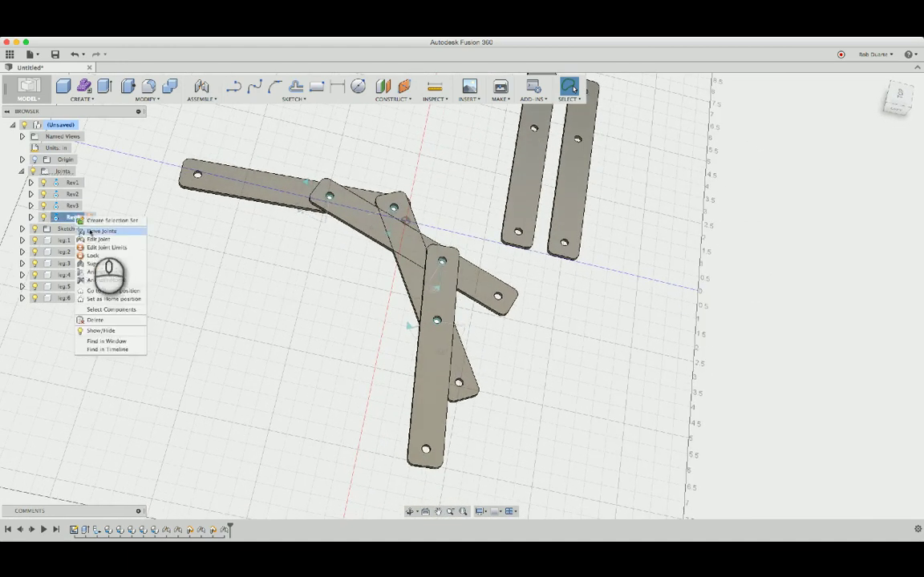
click(90, 232)
drag(437, 312, 402, 288)
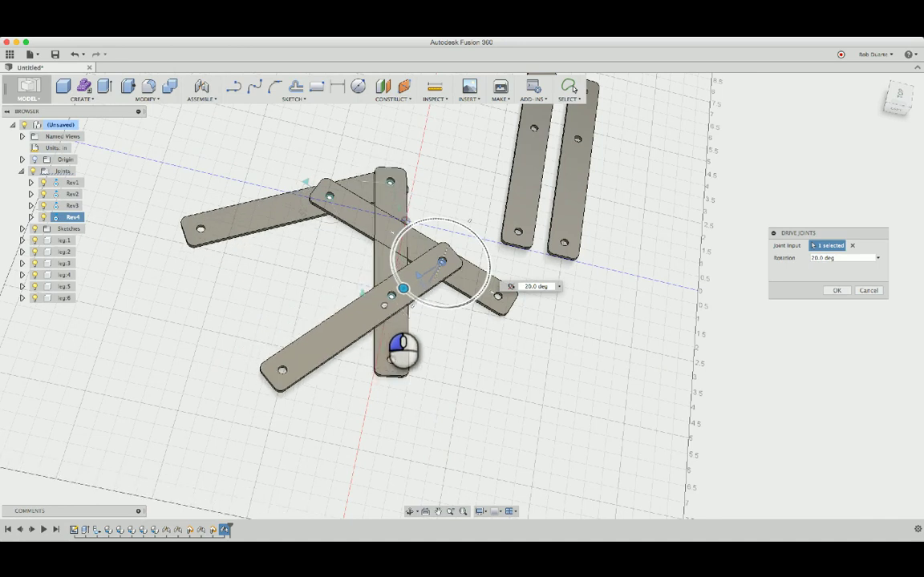
drag(395, 349, 487, 198)
click(836, 291)
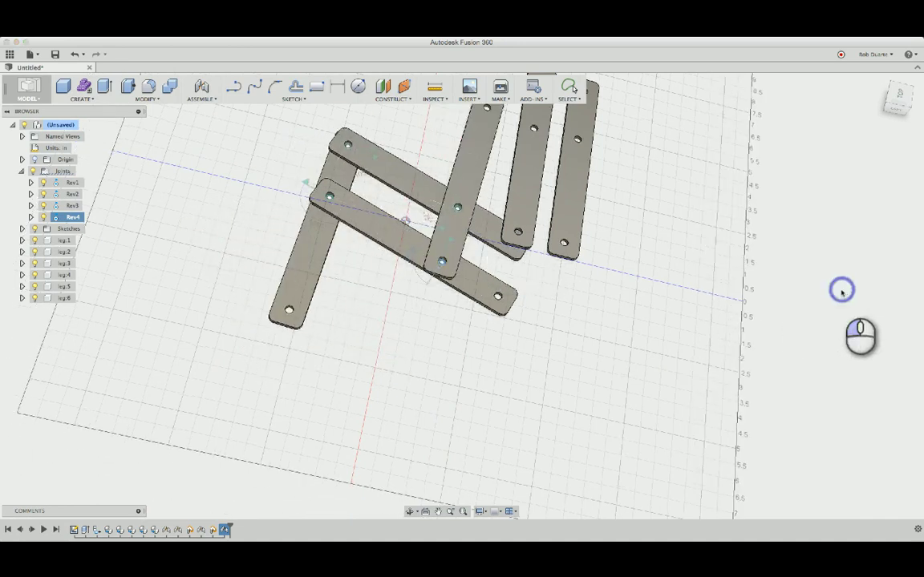
scroll(833, 299, down, 3)
shift+middle_drag(833, 299, 462, 408)
scroll(453, 357, up, 4)
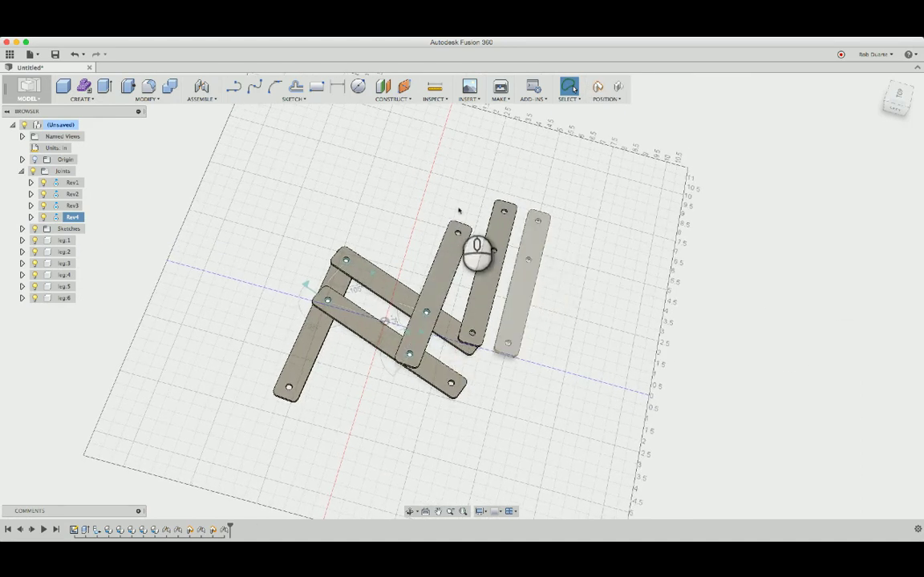
shift+click(328, 291)
Step: Capture positions and pick the right leg's top hole and the neighbouring leg's top hole for a revolute joint
shift+click(328, 290)
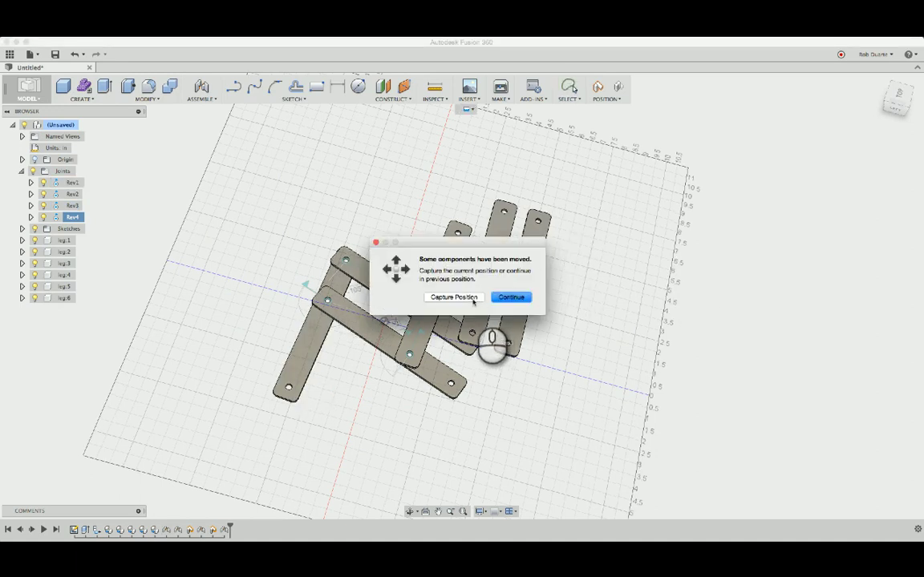
click(454, 297)
scroll(612, 204, up, 5)
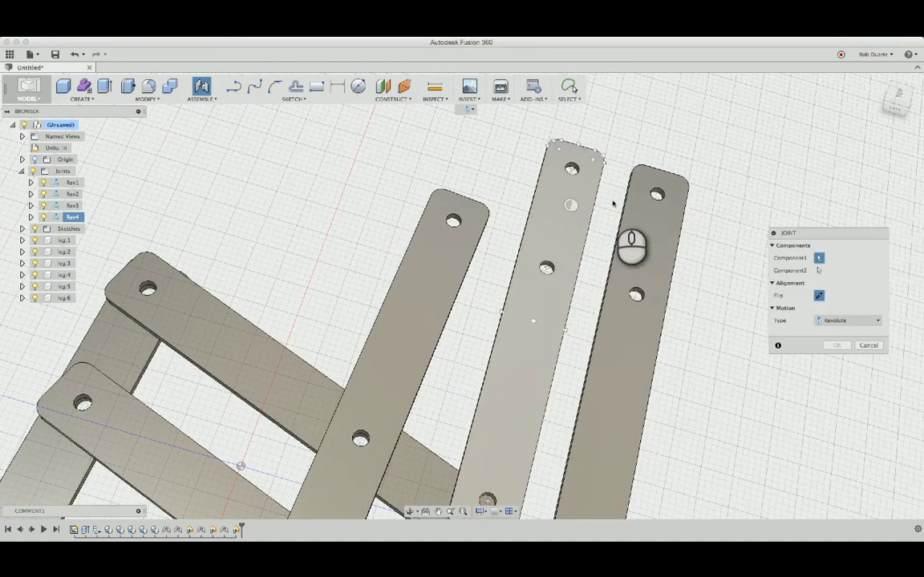
click(656, 194)
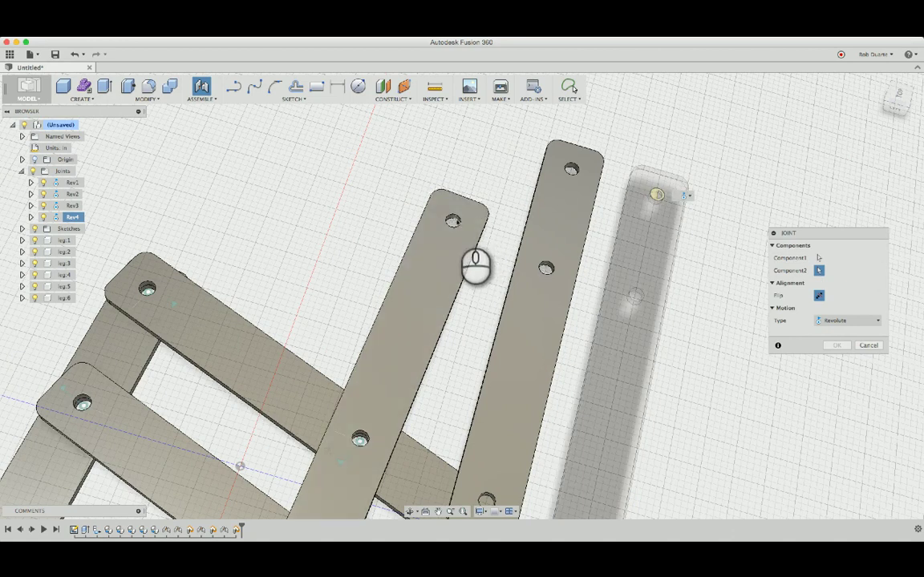
scroll(453, 222, up, 5)
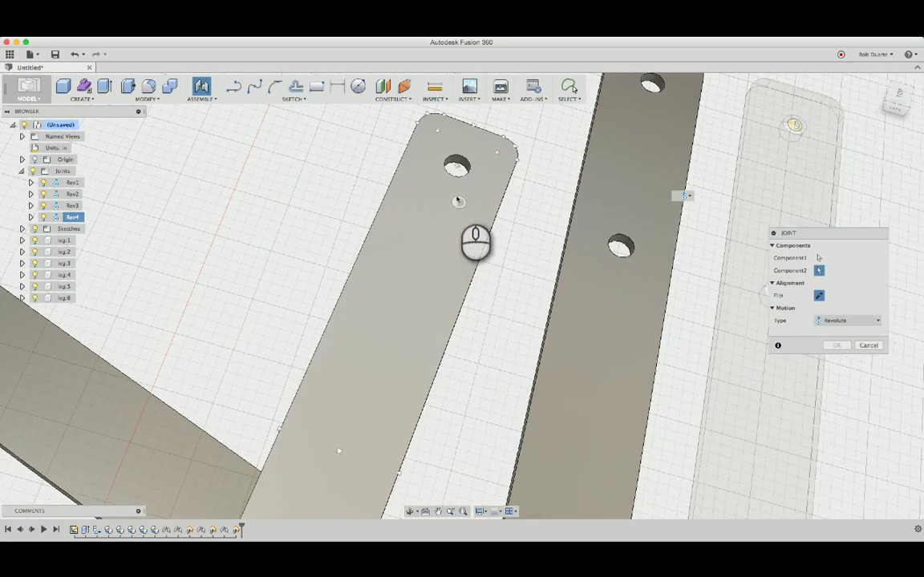
click(457, 170)
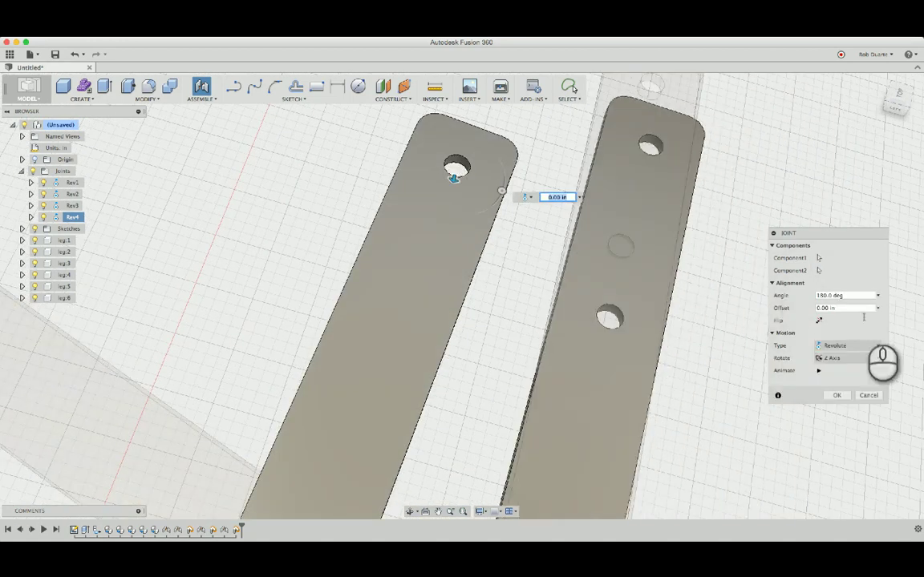
Step: Create Rev5 and drive it to -85 degrees, swinging the last leg across its neighbour
click(834, 392)
scroll(823, 393, down, 8)
shift+middle_drag(823, 393, 625, 376)
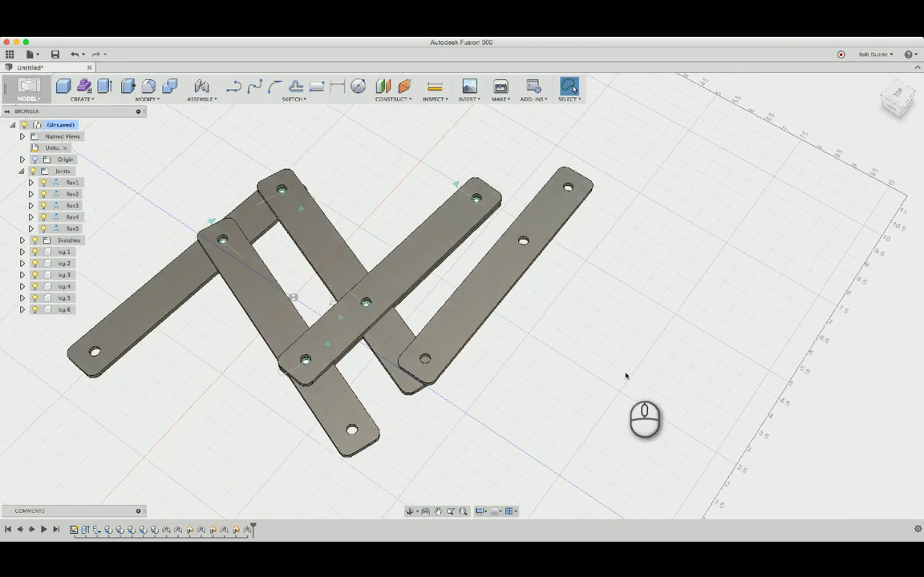
right_click(73, 228)
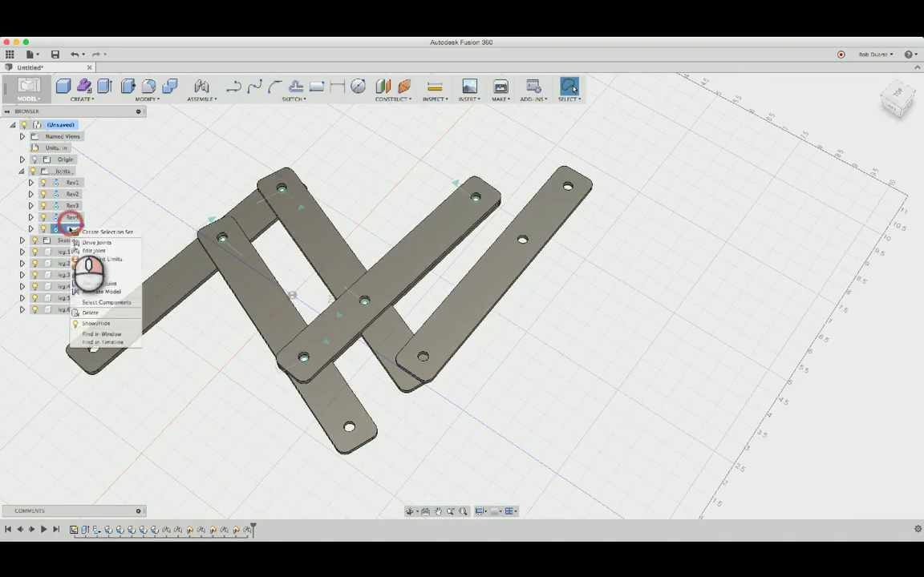
click(80, 242)
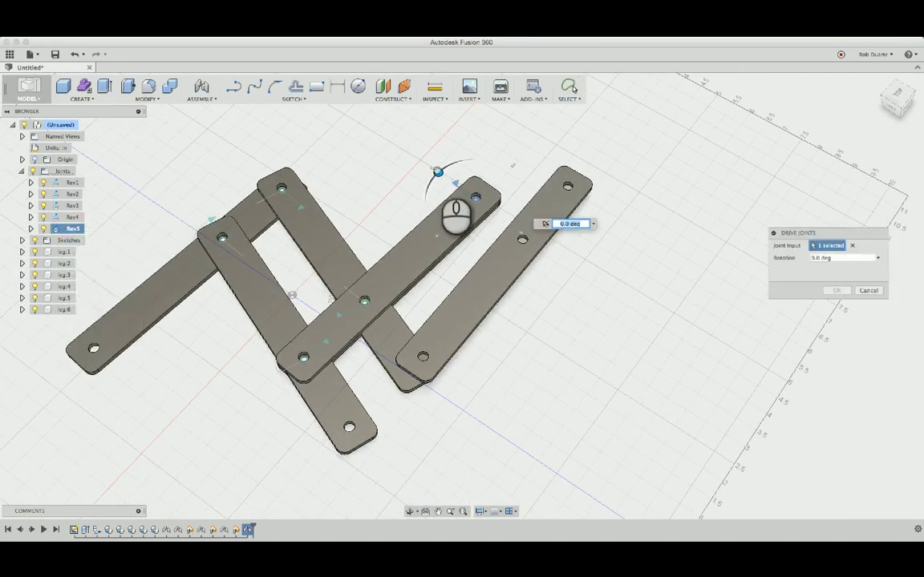
drag(437, 171, 439, 228)
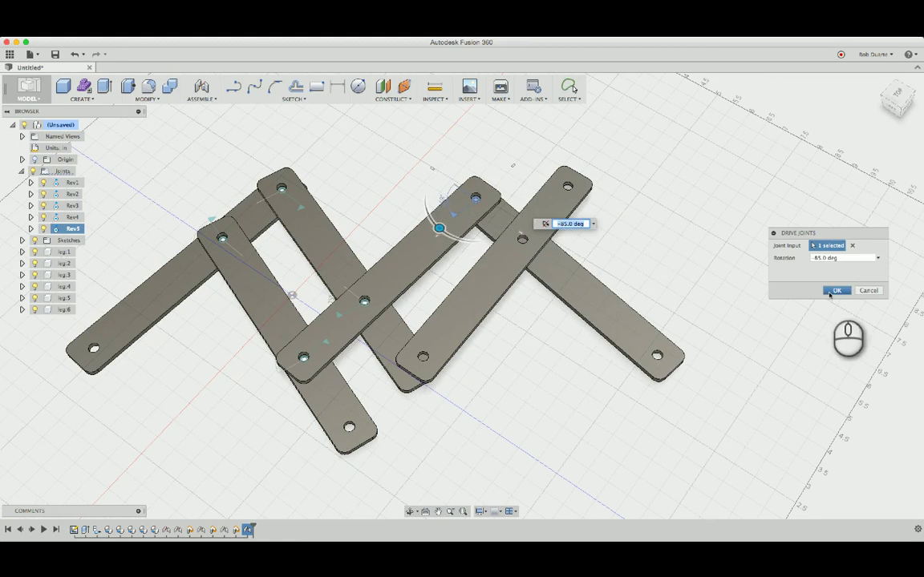
click(835, 290)
Step: Pin a pair of matching bar holes together as revolute joint Rev6
scroll(533, 244, up, 3)
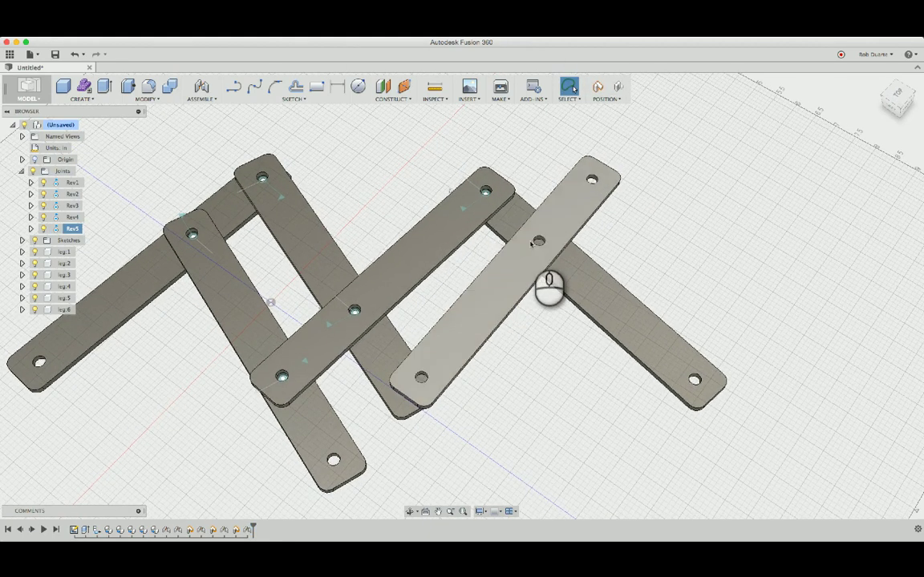
key(j)
click(508, 296)
scroll(561, 237, up, 2)
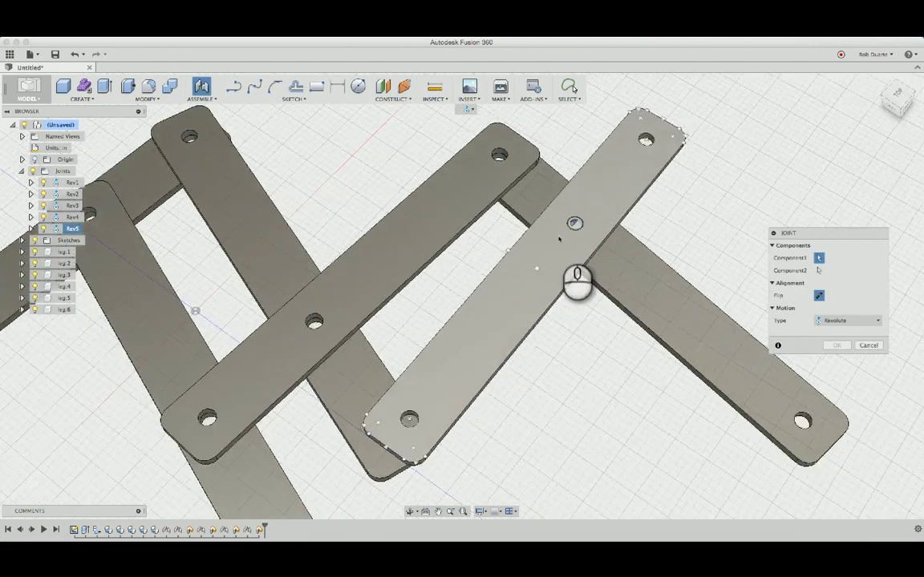
scroll(559, 238, up, 2)
click(633, 206)
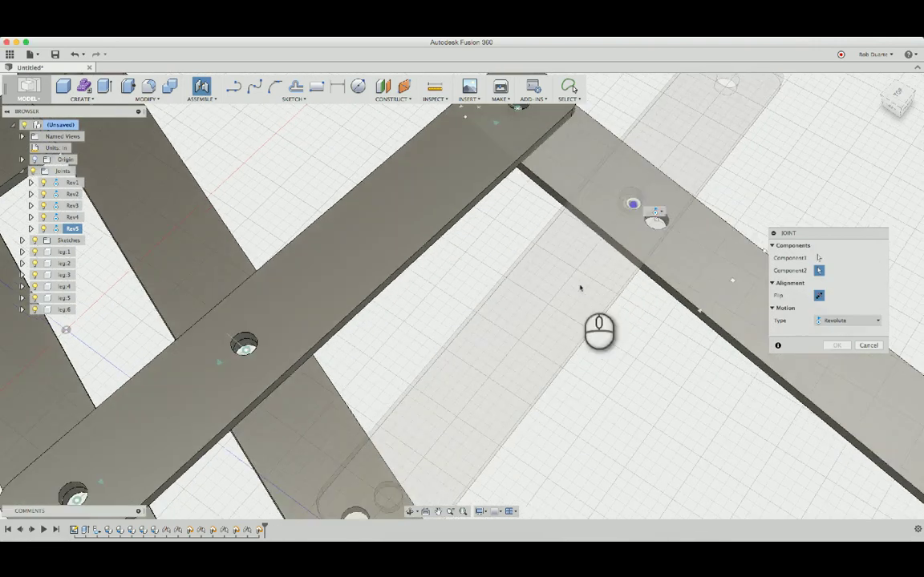
scroll(529, 329, down, 5)
scroll(513, 327, up, 1)
scroll(498, 310, up, 2)
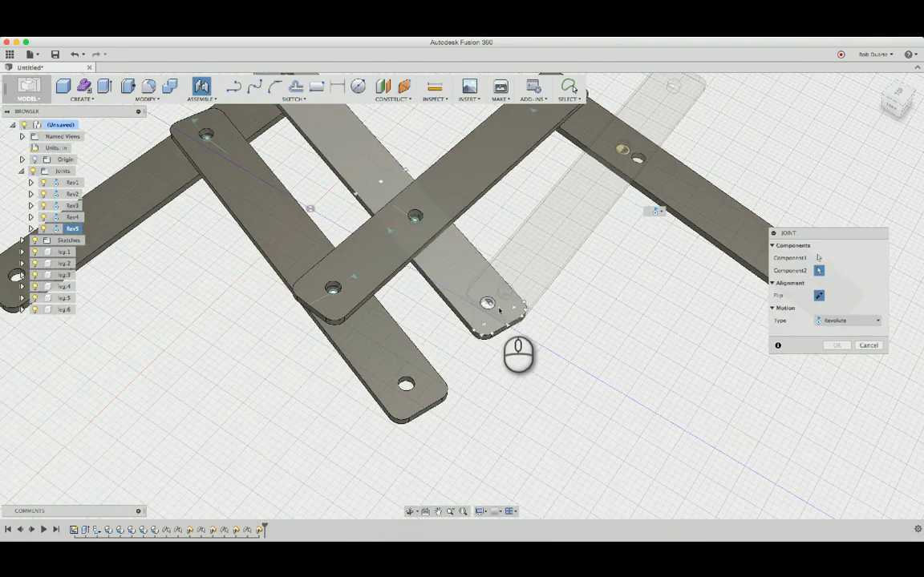
click(487, 300)
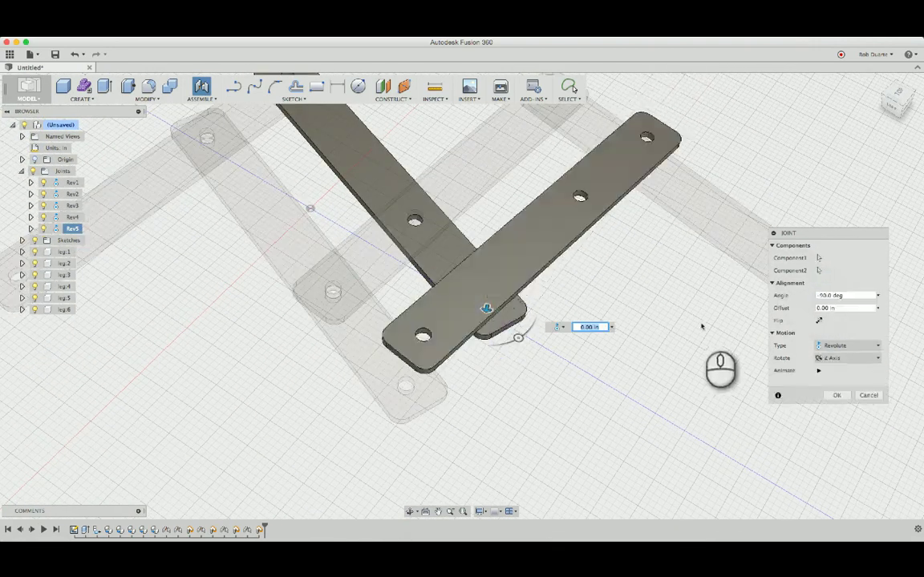
click(835, 392)
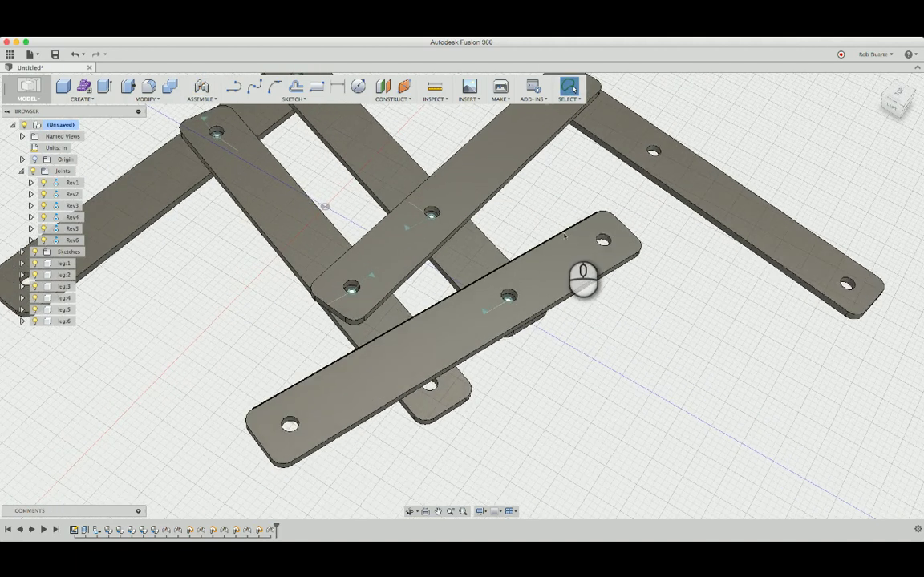
Step: Start another joint from the front bar's hole to the lower bar's end hole
key(j)
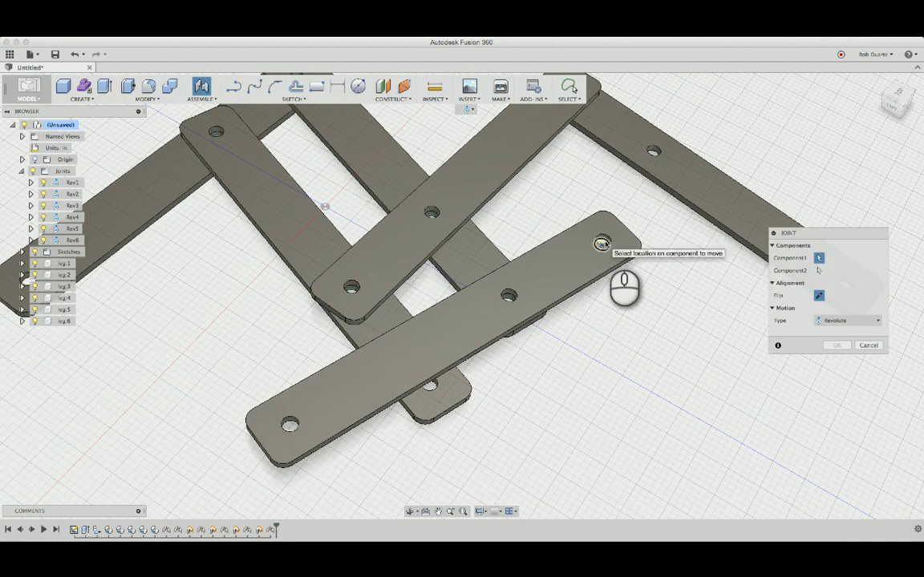
click(602, 242)
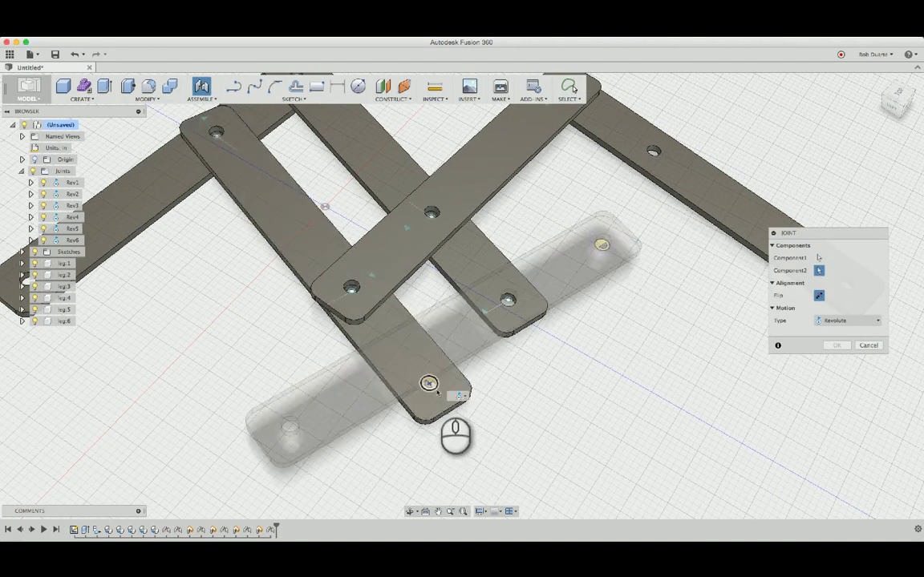
click(429, 388)
Step: Finish joint Rev7 and bring the left bar ends into view
click(836, 395)
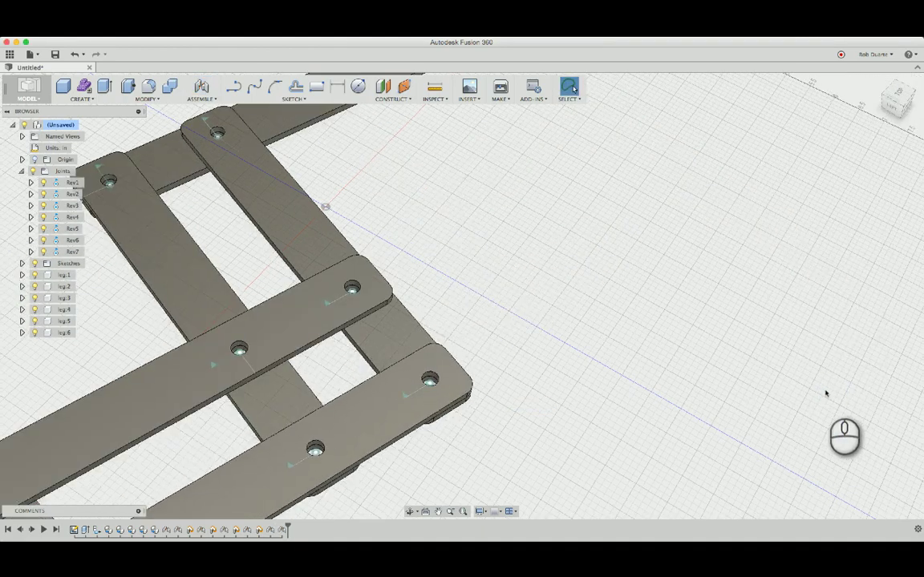
scroll(803, 392, down, 5)
shift+middle_drag(803, 393, 618, 336)
scroll(614, 340, up, 5)
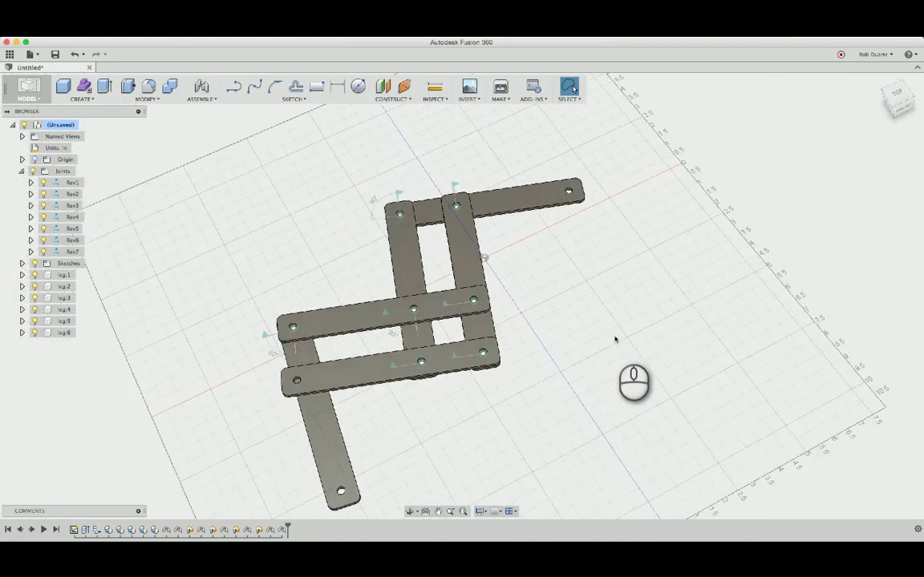
shift+middle_drag(342, 372, 489, 291)
scroll(411, 327, up, 5)
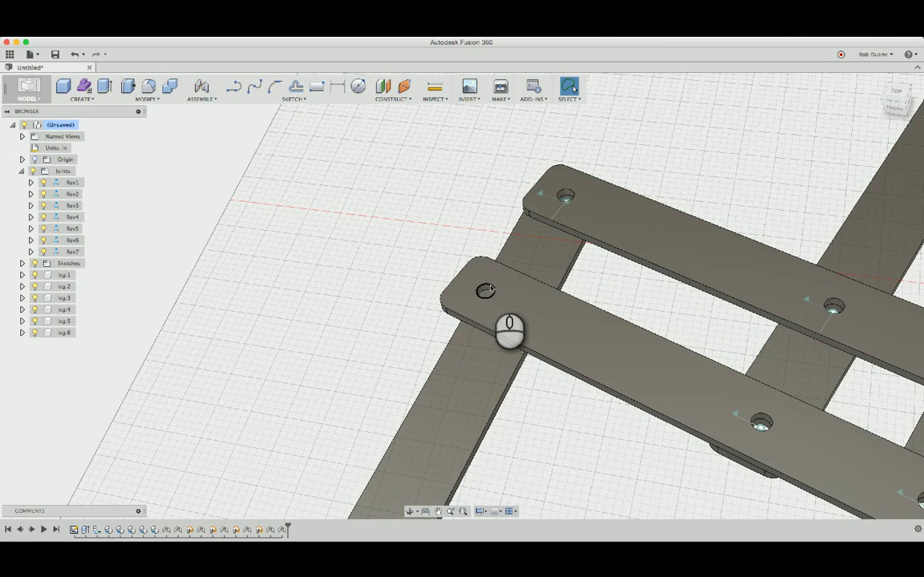
Step: Pin the overlapping left bar-end holes together with revolute joint Rev8
key(j)
click(486, 290)
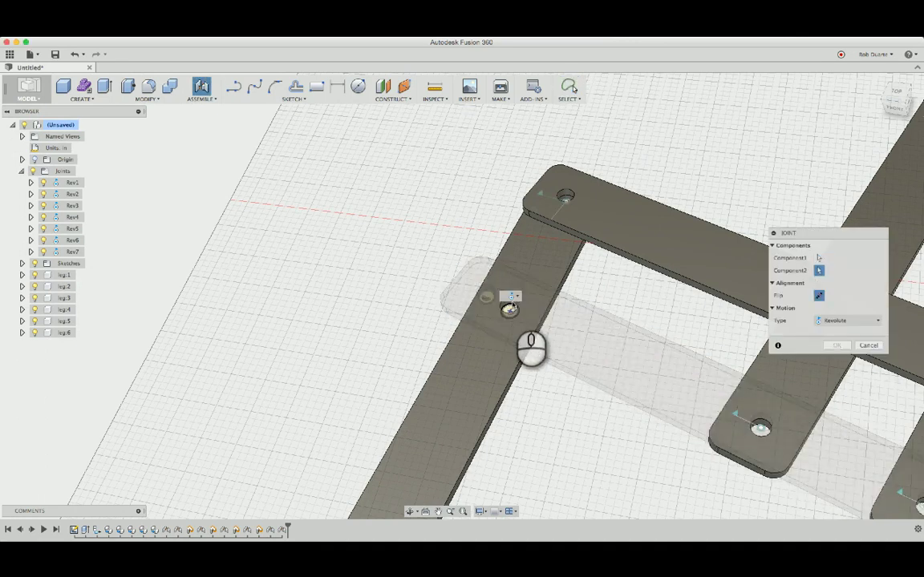
click(510, 306)
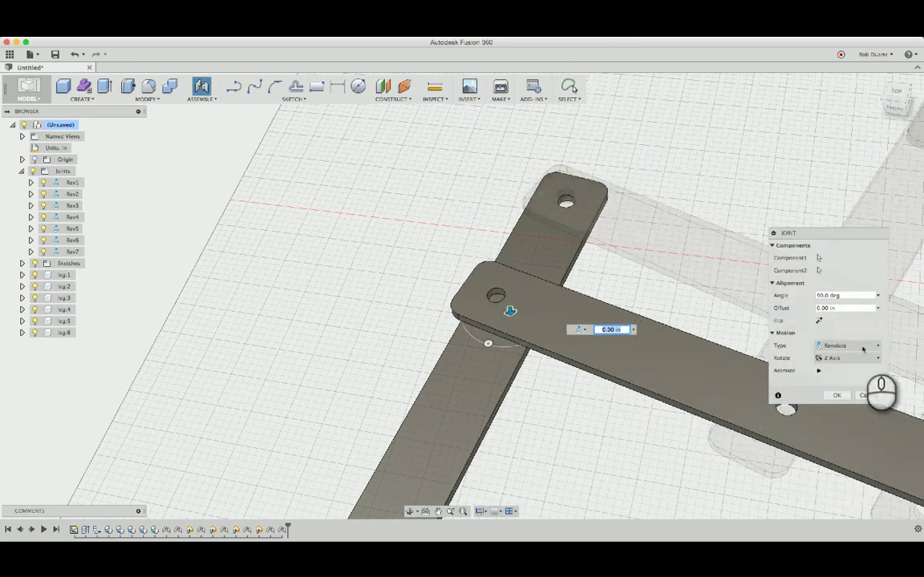
click(836, 393)
shift+middle_drag(840, 393, 740, 364)
scroll(491, 180, up, 2)
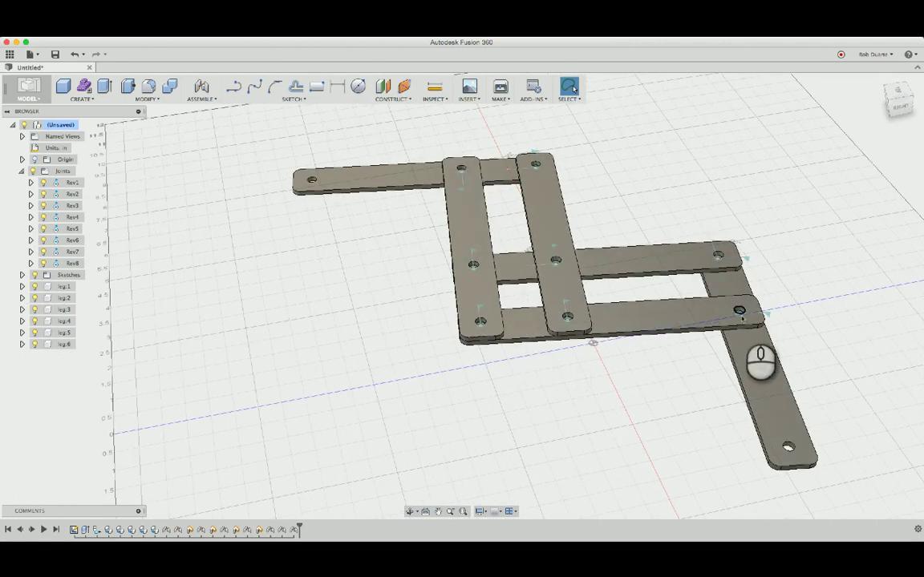
Step: Drag the jointed linkage across the grid and flex it by a leg bar to confirm it holds
shift+middle_drag(757, 376, 809, 447)
drag(791, 403, 671, 352)
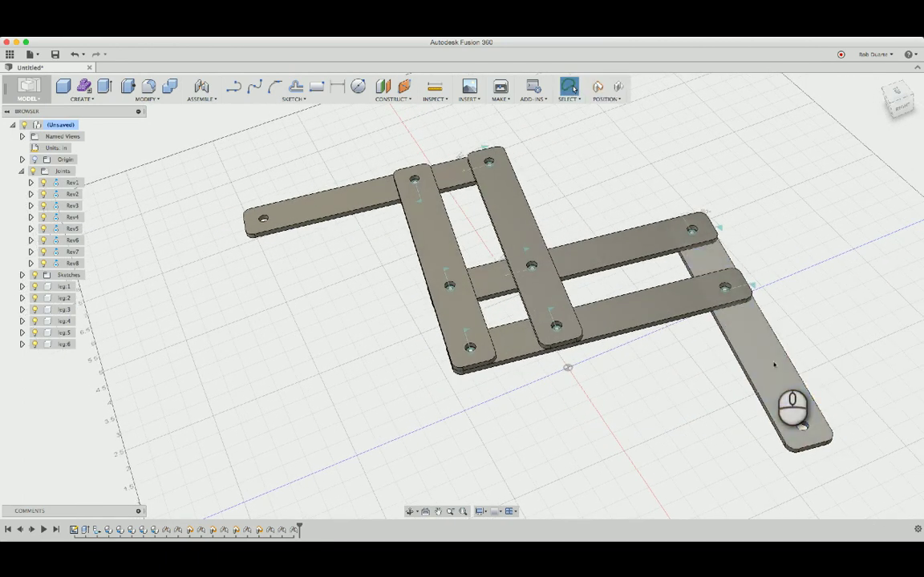
drag(767, 361, 665, 344)
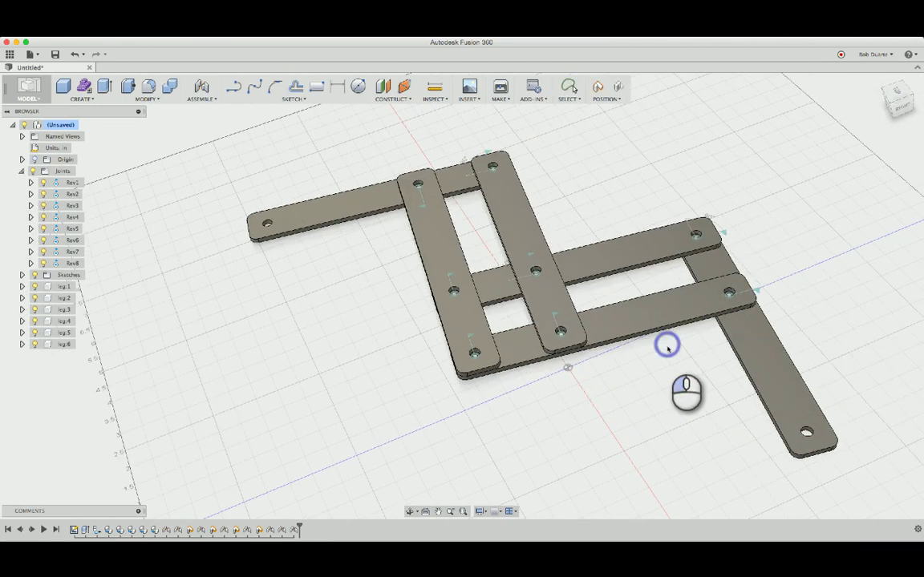
scroll(665, 357, down, 3)
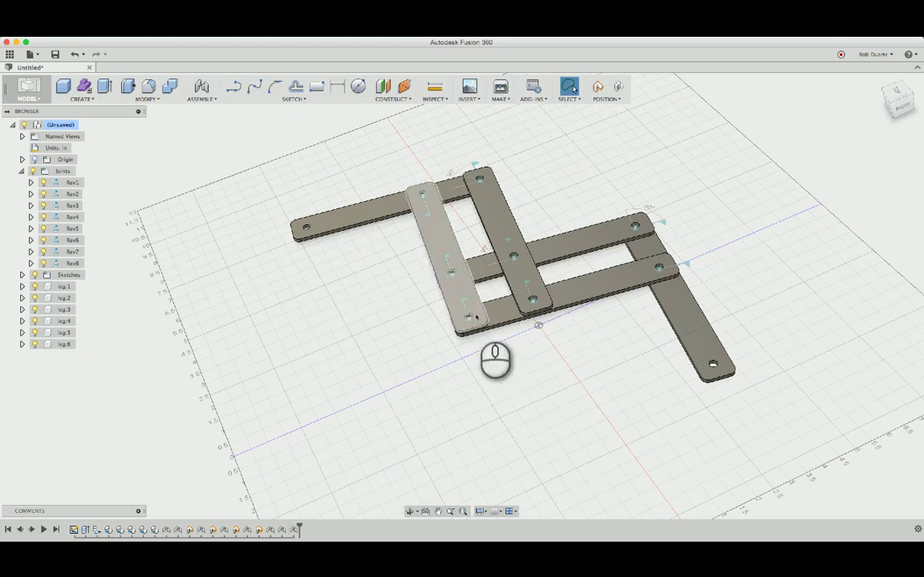
click(464, 305)
drag(463, 304, 481, 326)
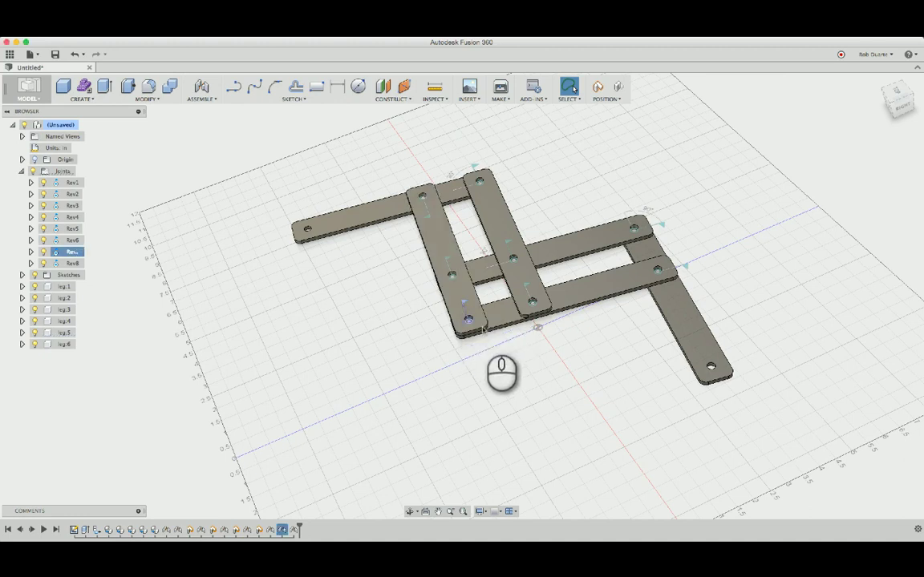
Step: Drive Rev7 to preview the linkage swinging open, then cancel to keep the folded pose
click(32, 252)
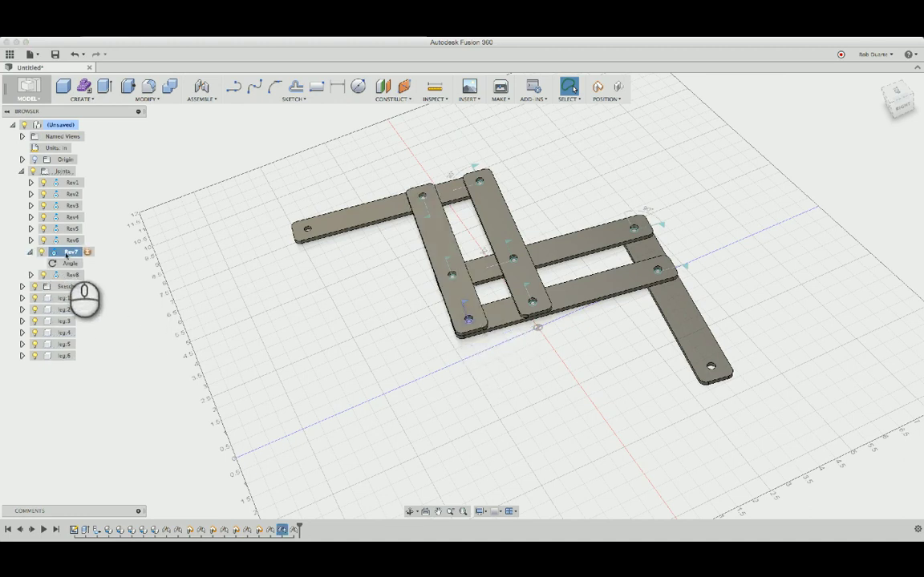
right_click(74, 252)
click(89, 267)
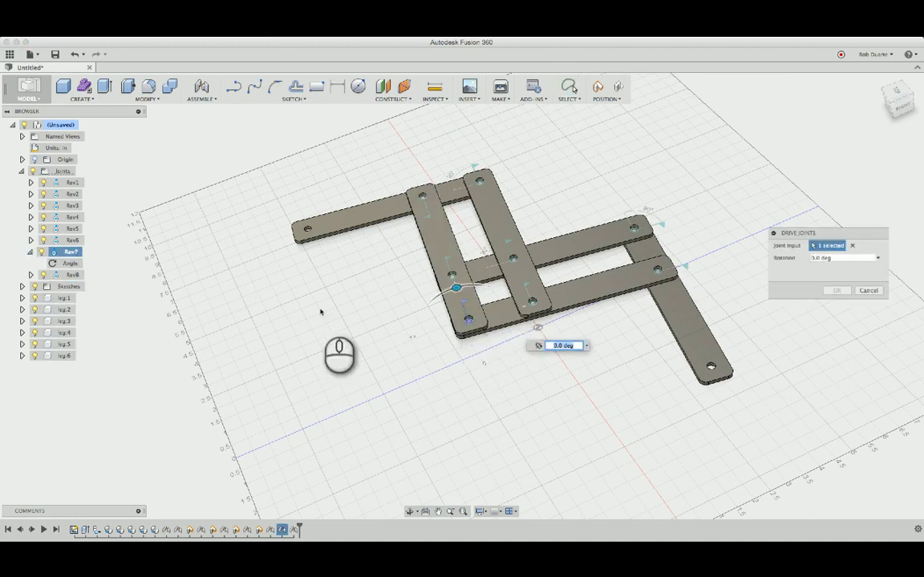
drag(478, 335, 511, 331)
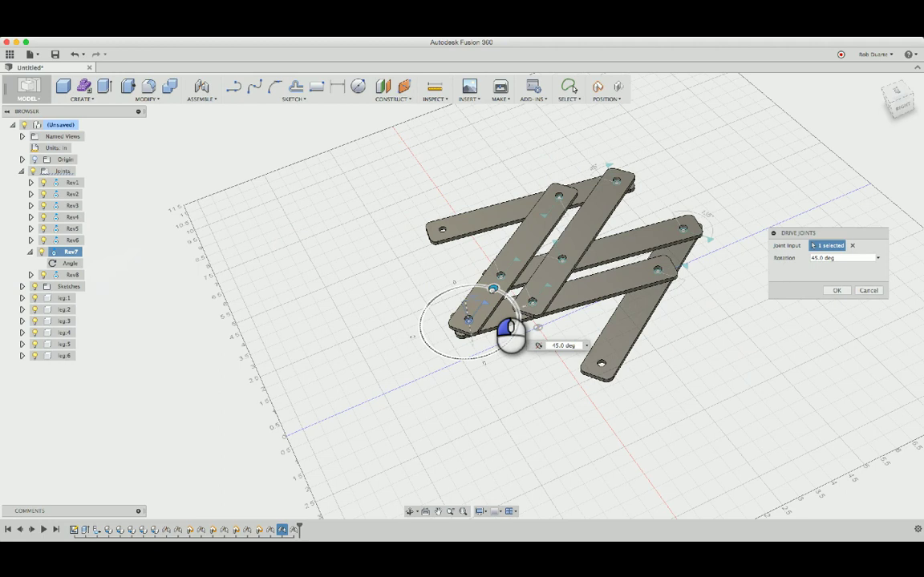
drag(510, 331, 479, 337)
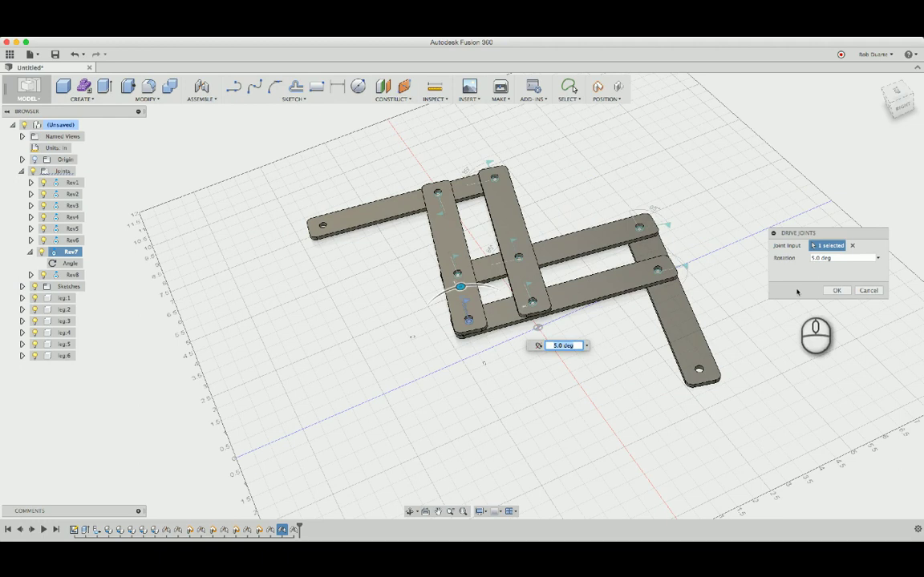
click(866, 290)
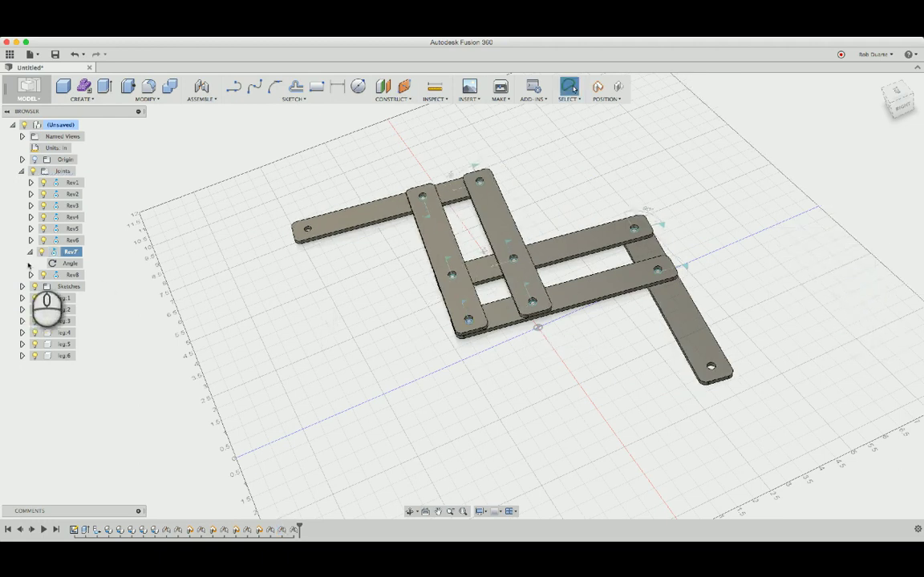
Step: Set Rev7 joint limits to a 0 deg minimum and 45 deg maximum
right_click(68, 253)
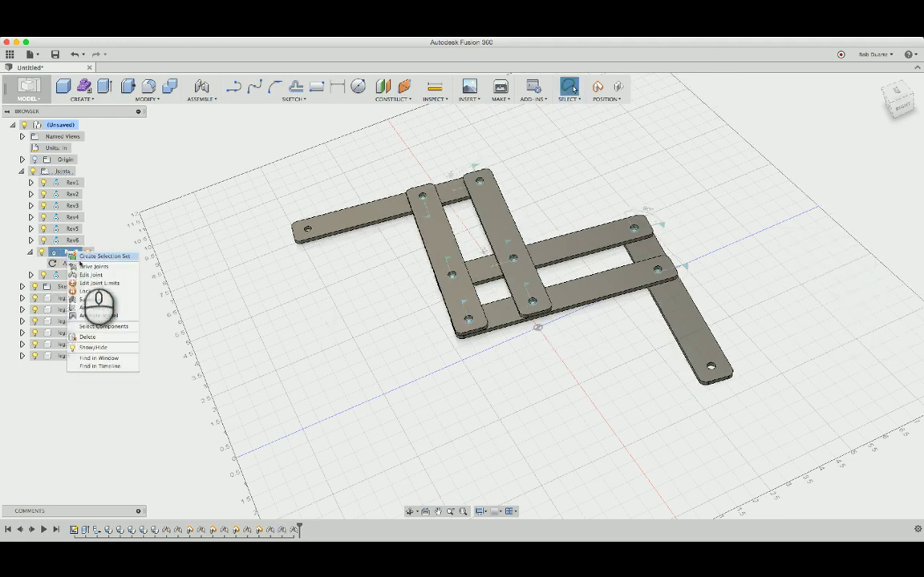
click(99, 283)
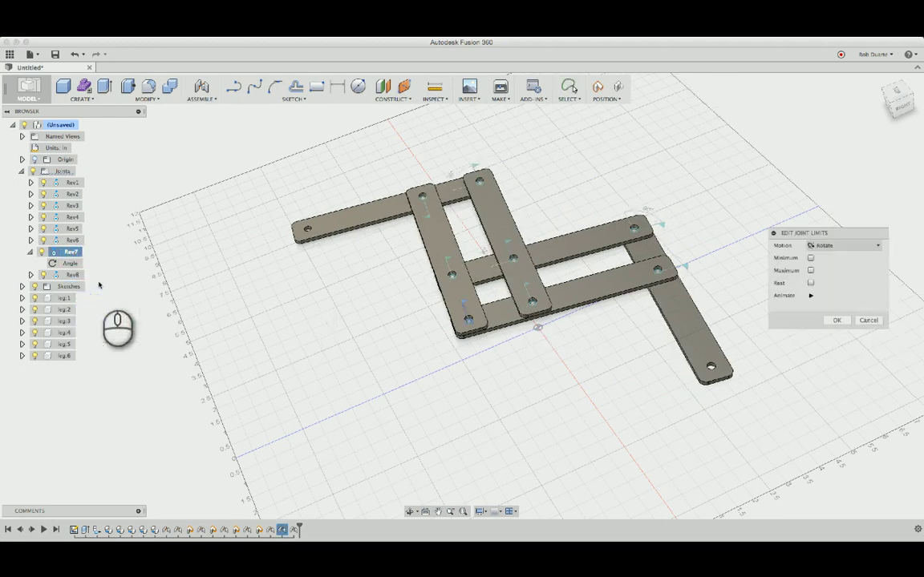
click(809, 257)
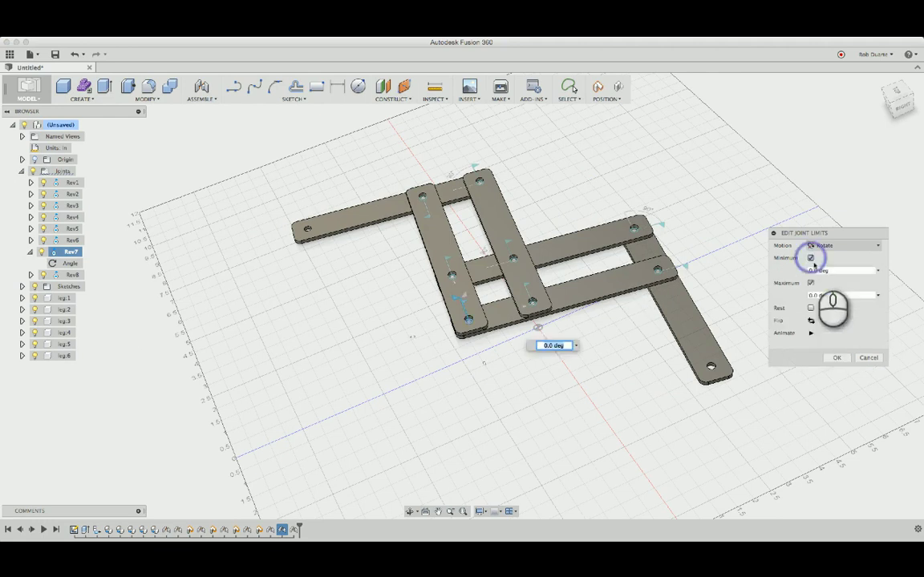
click(809, 283)
click(815, 295)
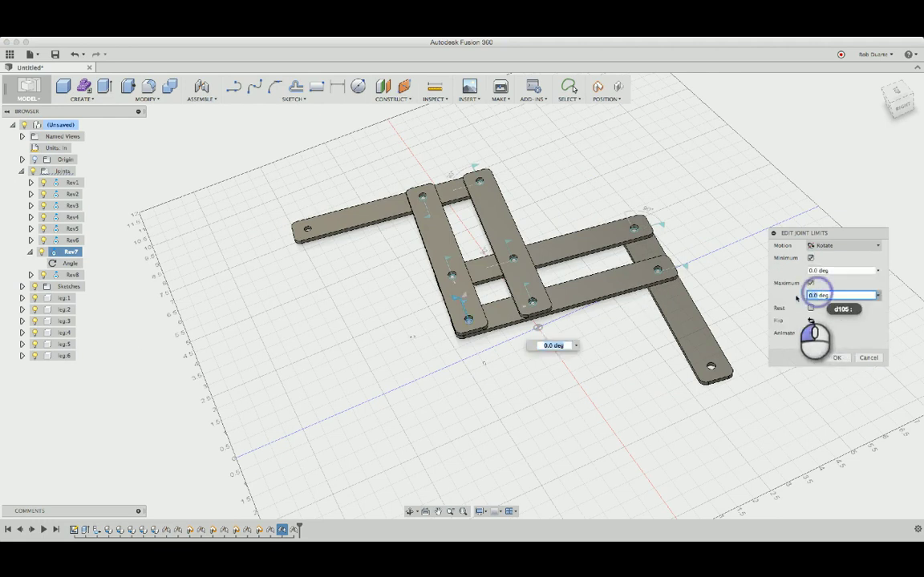
text(45)
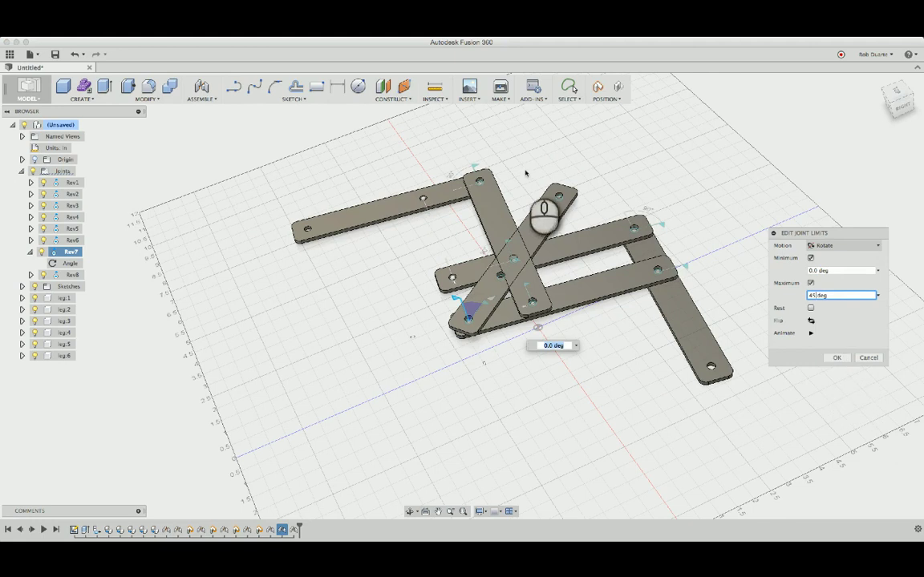
click(836, 359)
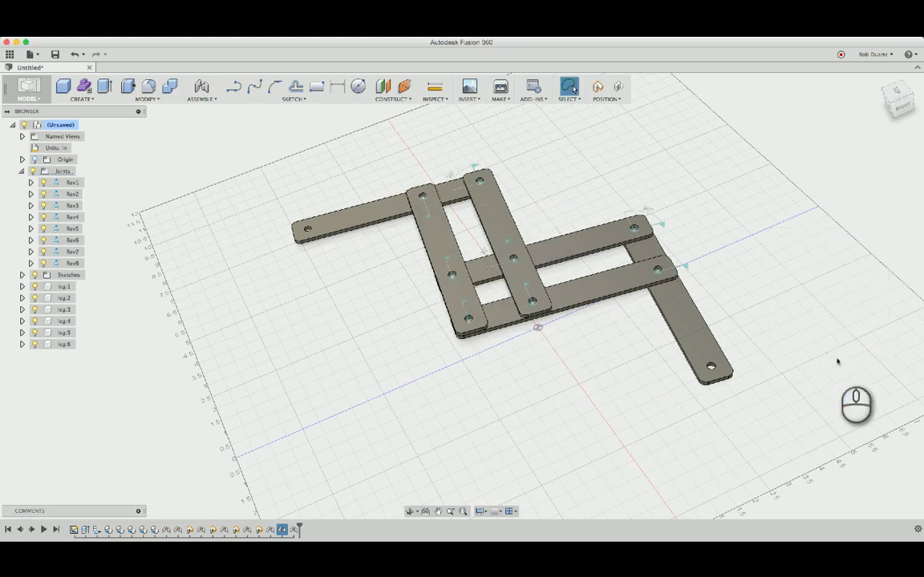
Step: Animate the model from Rev8, then expand the Rev8 and Rev7 Angle entries in the browser
right_click(64, 261)
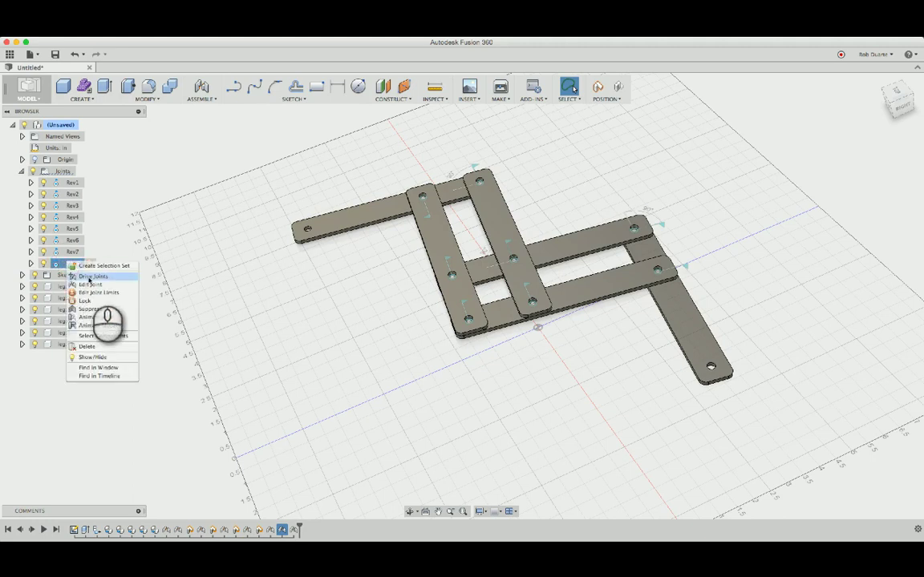
click(101, 325)
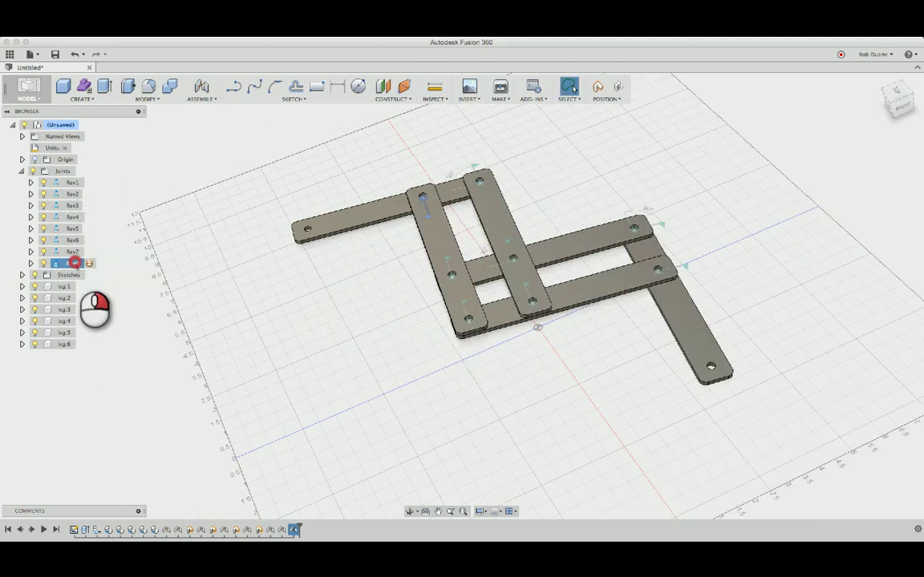
right_click(74, 263)
click(30, 263)
click(31, 263)
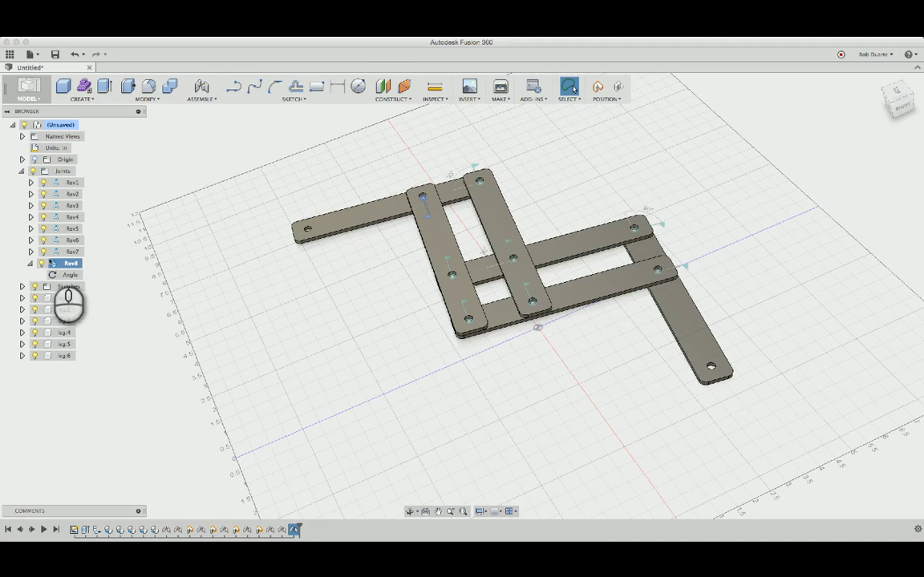
click(30, 252)
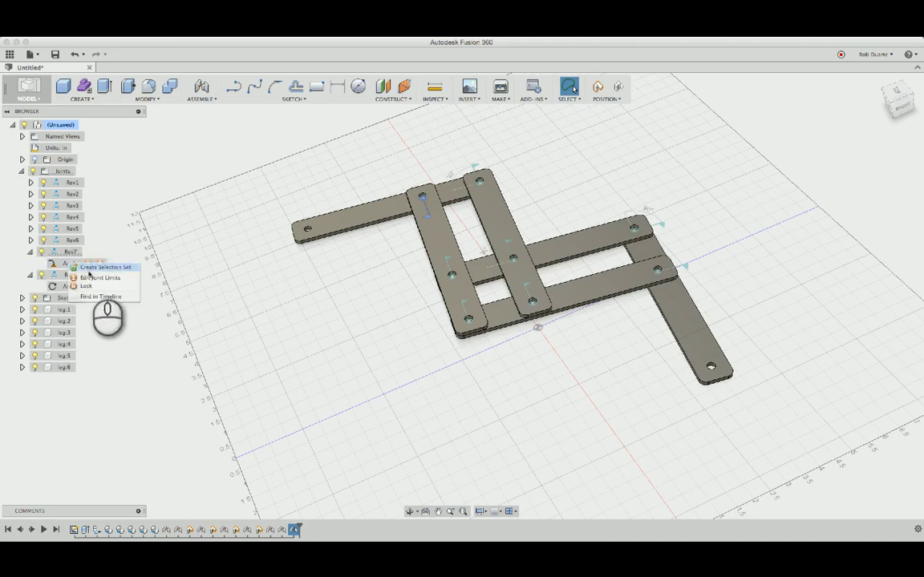
Step: Change Rev7's minimum limit to -30 deg, keeping the 45 deg maximum
click(100, 278)
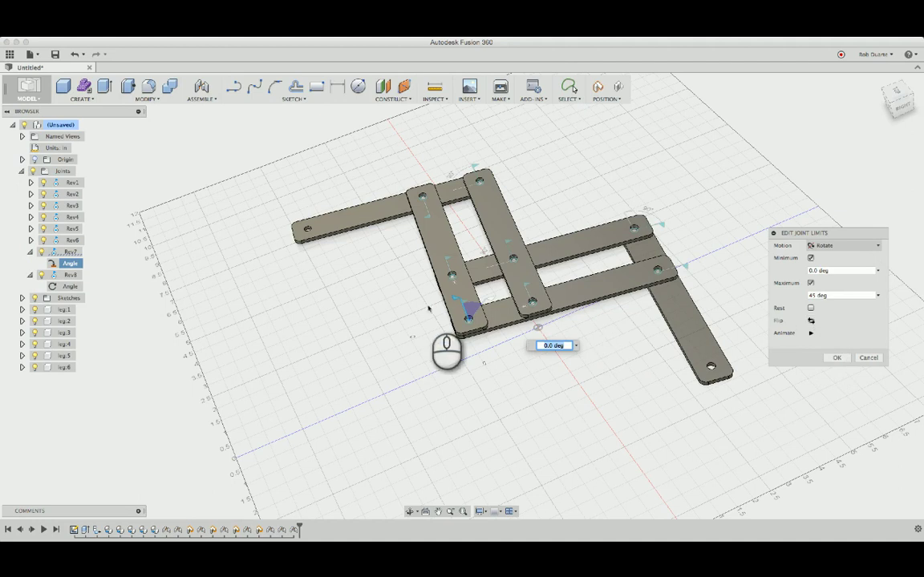
mouse_move(475, 341)
mouse_down()
mouse_move(495, 347)
mouse_move(474, 340)
mouse_up()
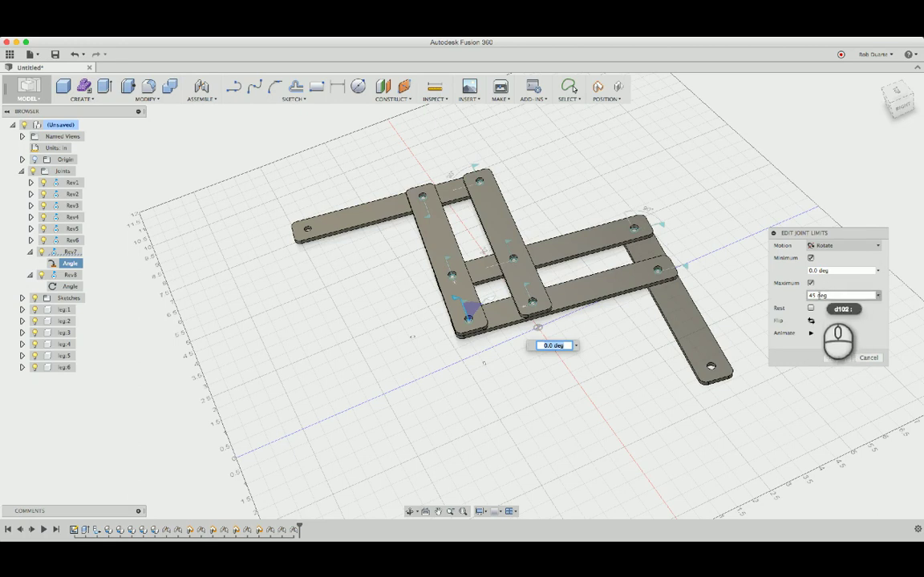
click(818, 270)
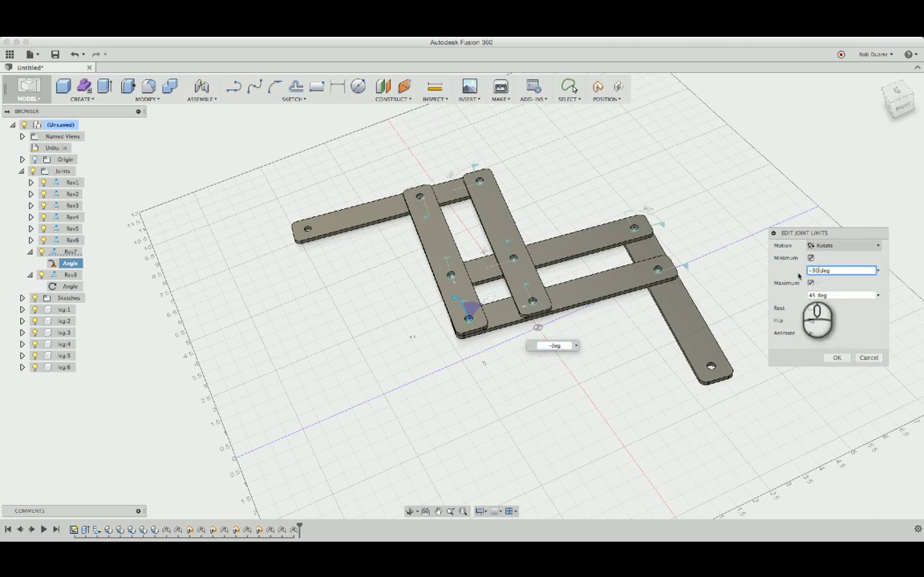
text(-30)
key(Return)
click(833, 358)
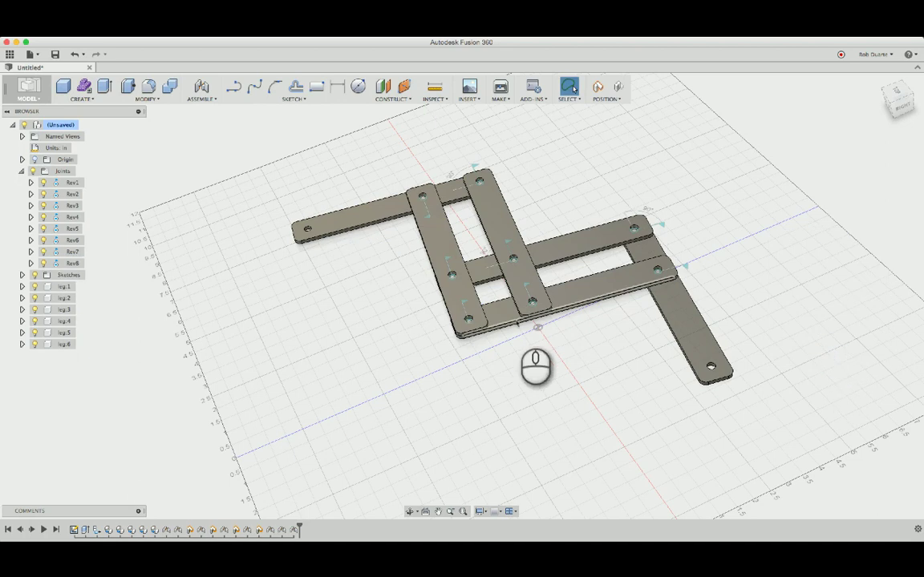
right_click(75, 262)
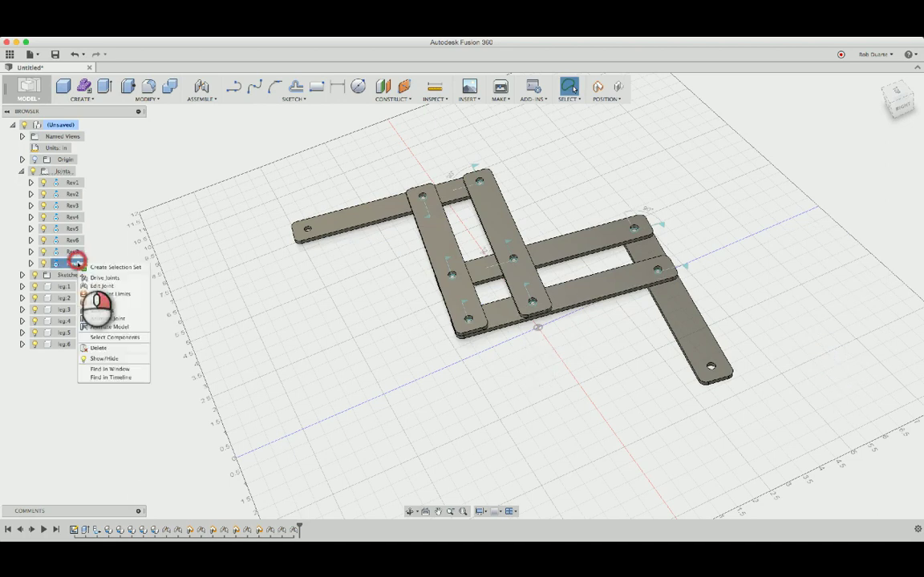
Step: Replay the Rev8 model animation while orbiting, then expand the Rev8 and Rev7 Angle entries
click(119, 317)
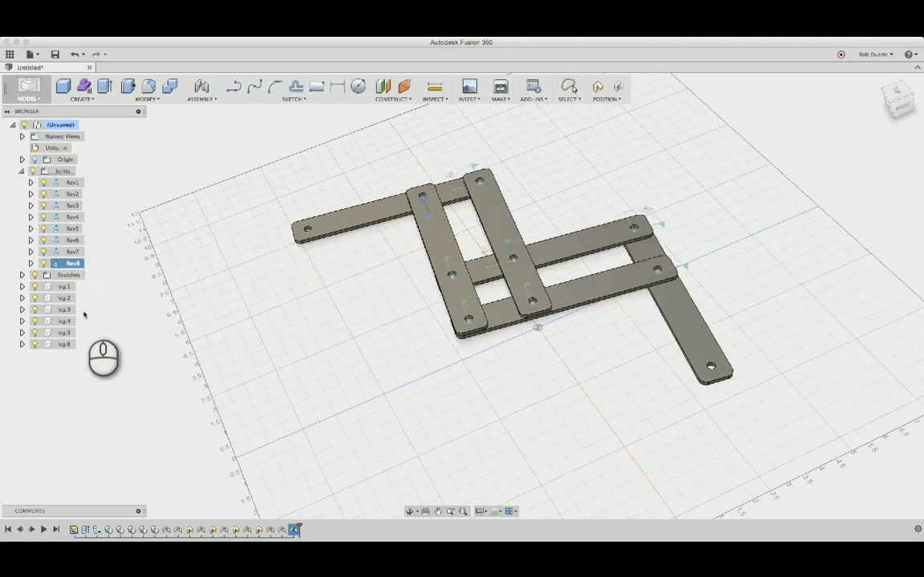
right_click(70, 267)
click(98, 328)
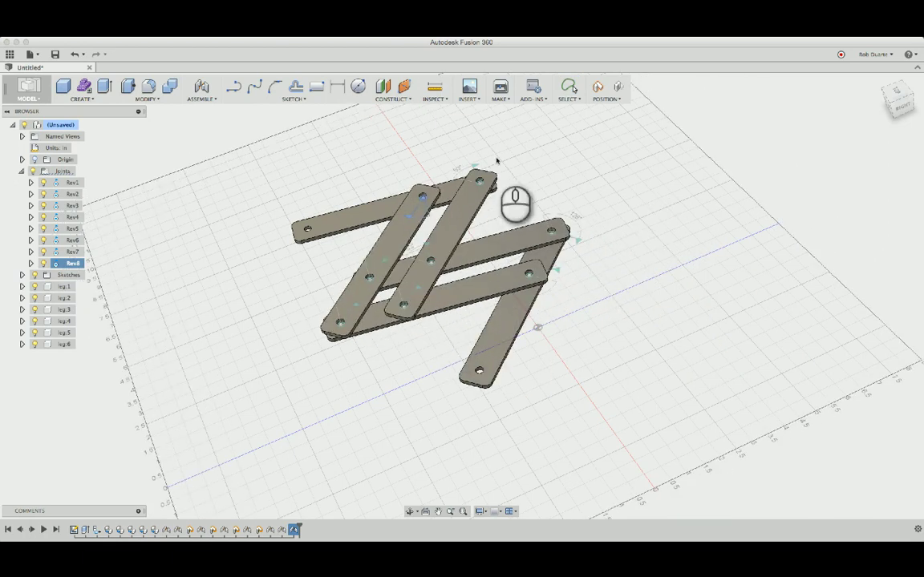
shift+middle_drag(470, 237, 488, 251)
shift+middle_drag(507, 295, 387, 305)
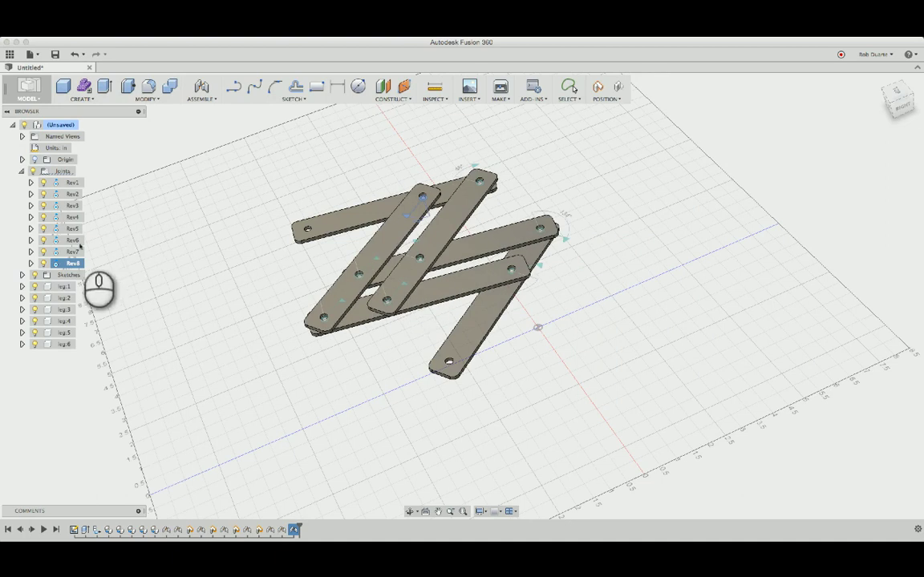
click(33, 263)
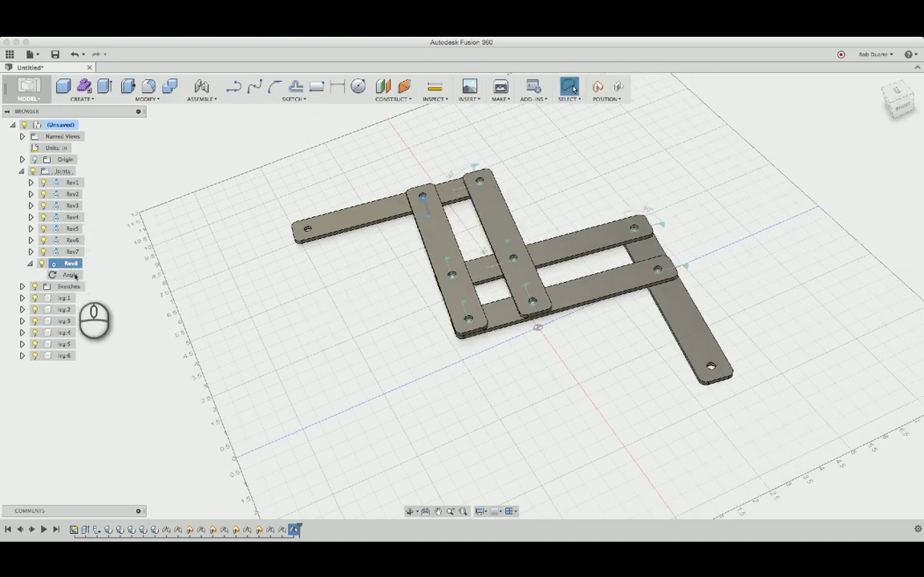
click(31, 252)
Step: Set Rev7's limits to a -10 deg minimum and 40 deg maximum
right_click(69, 263)
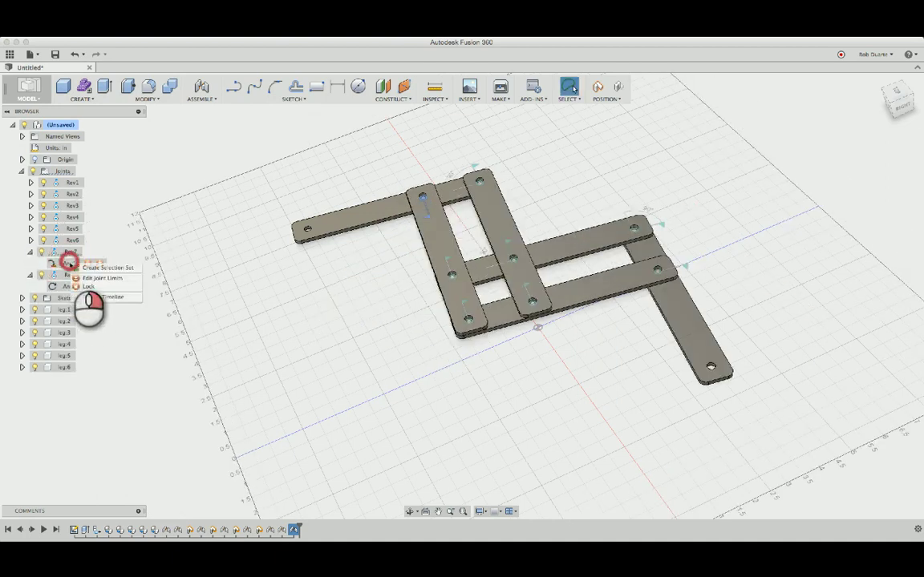
click(101, 277)
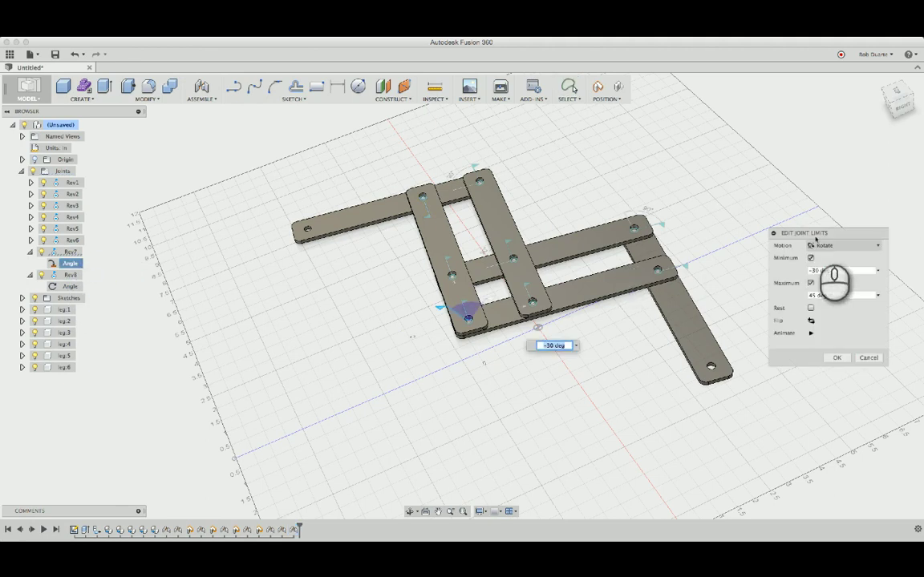
click(818, 271)
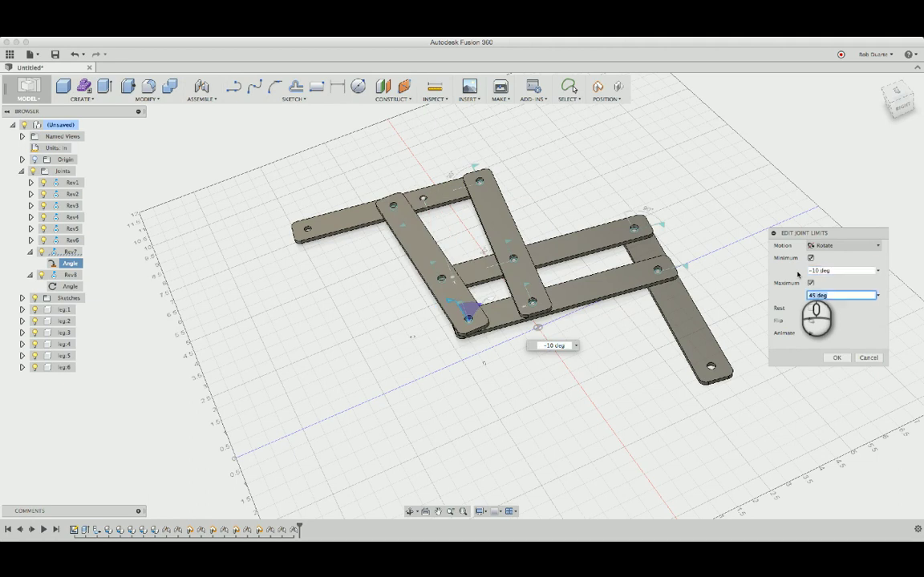
text(0)
key(shift+Tab)
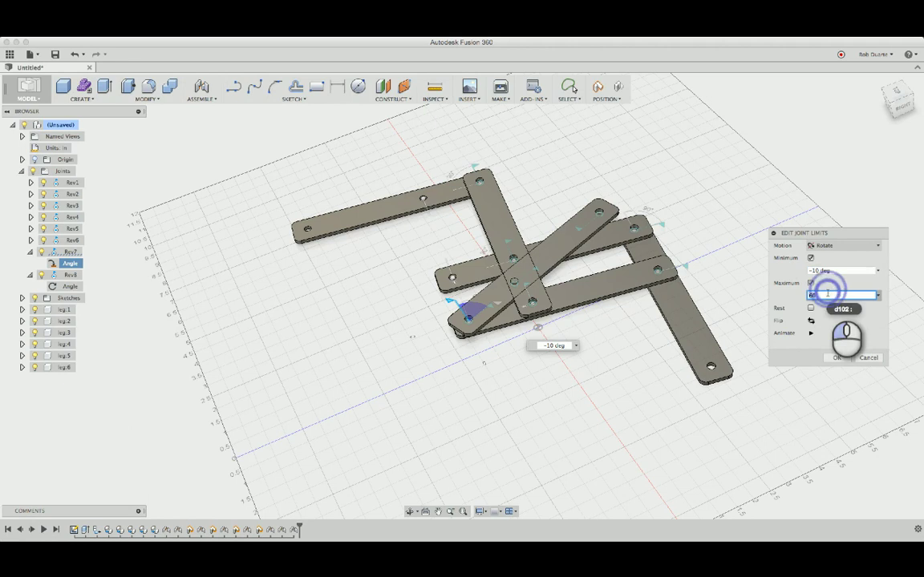
click(827, 294)
text(40)
key(shift+Tab)
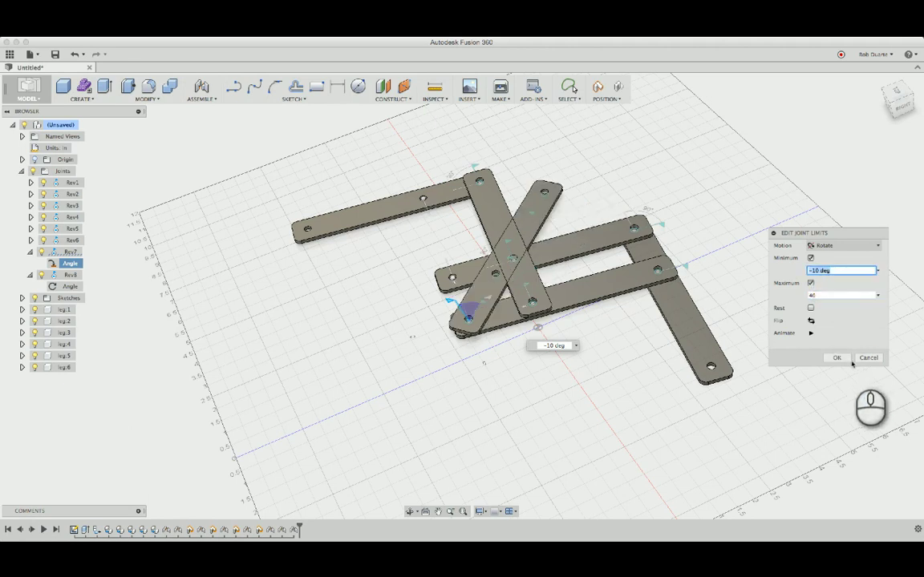
key(Return)
Step: Play the linkage animation, then drive Rev8 back to 0 deg and commit it
right_click(63, 264)
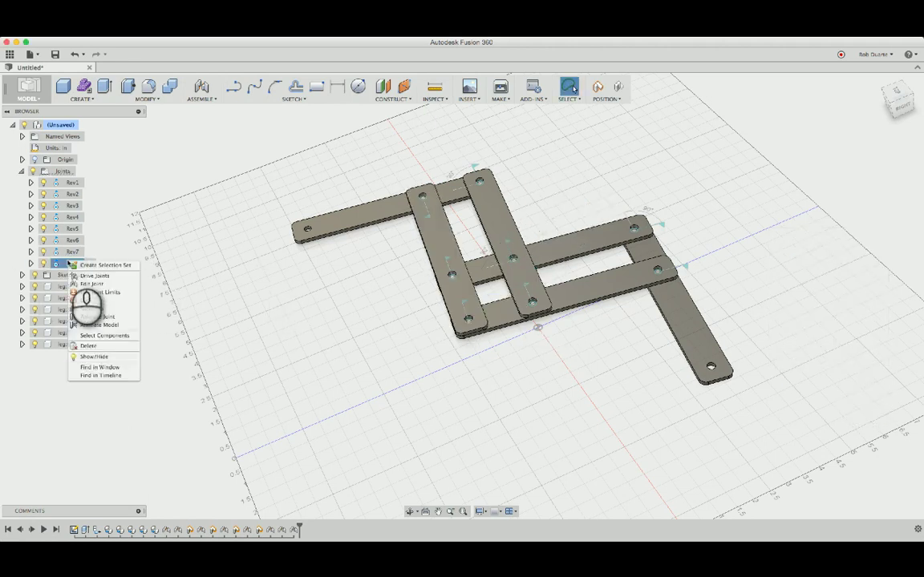
click(110, 325)
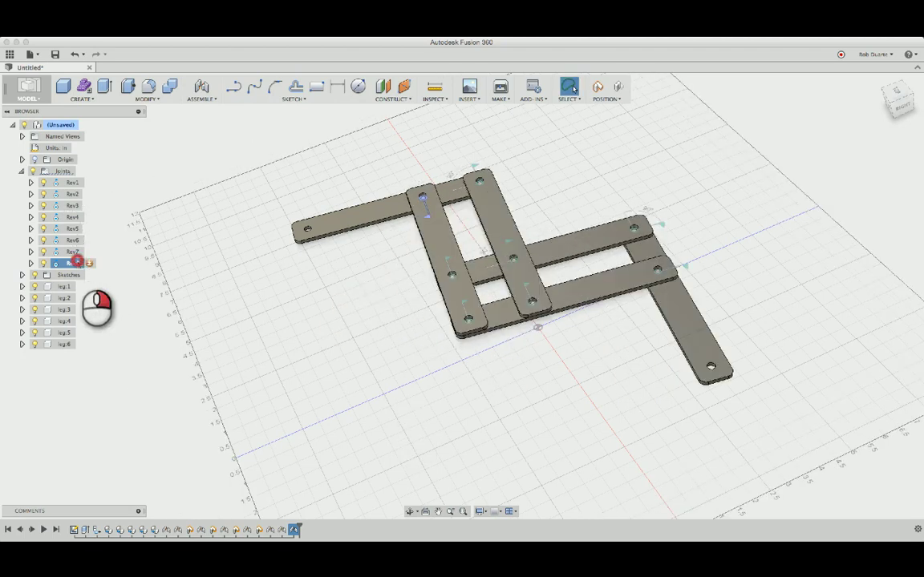
right_click(76, 261)
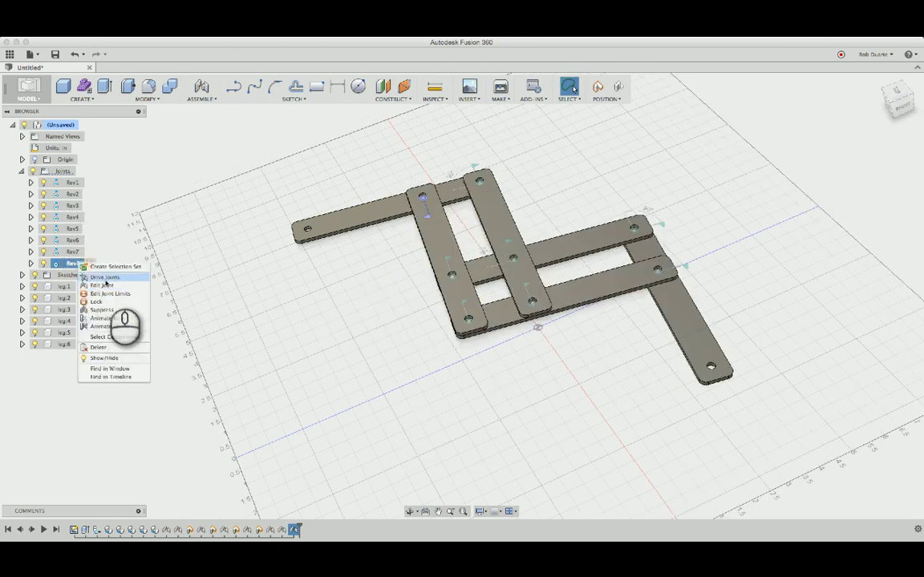
click(105, 278)
drag(441, 235, 411, 232)
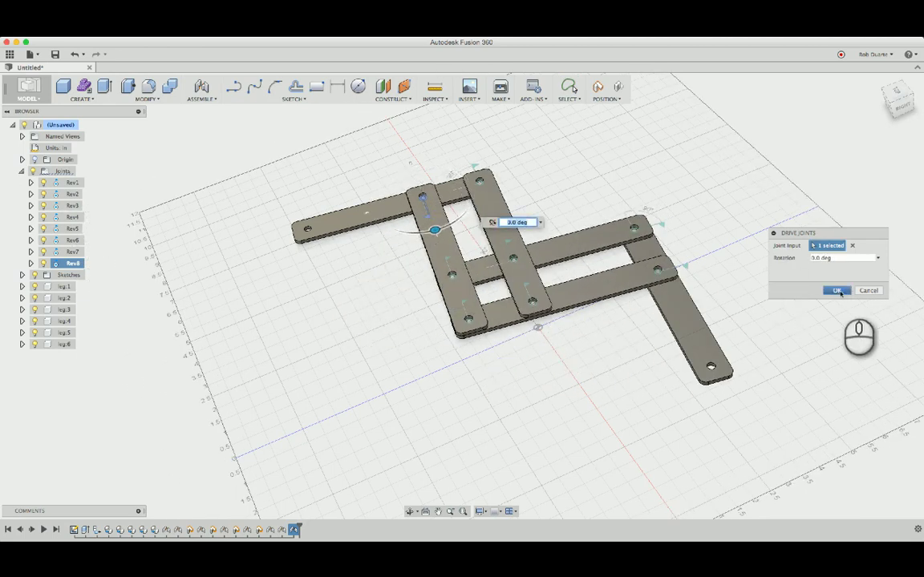
click(838, 290)
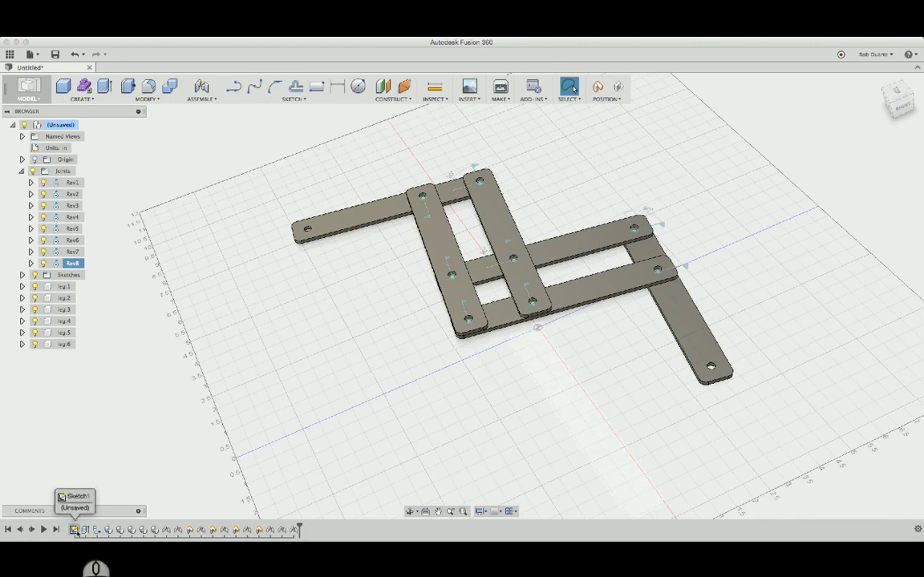
right_click(75, 530)
click(102, 461)
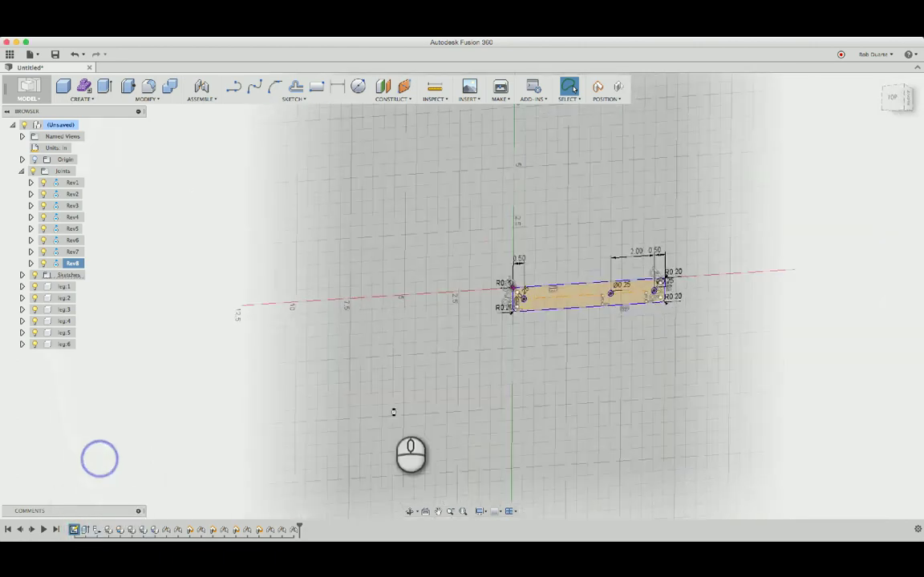
scroll(445, 333, up, 2)
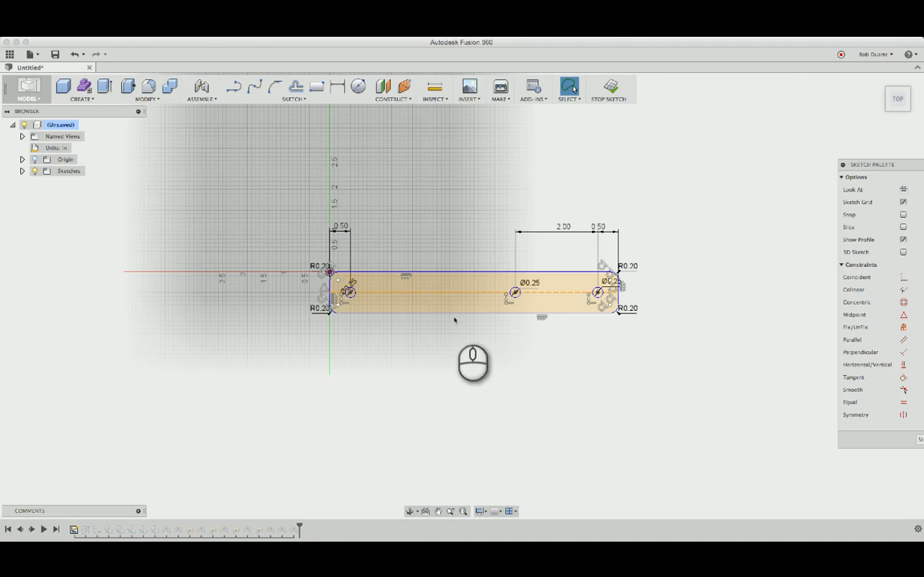
click(336, 86)
click(451, 273)
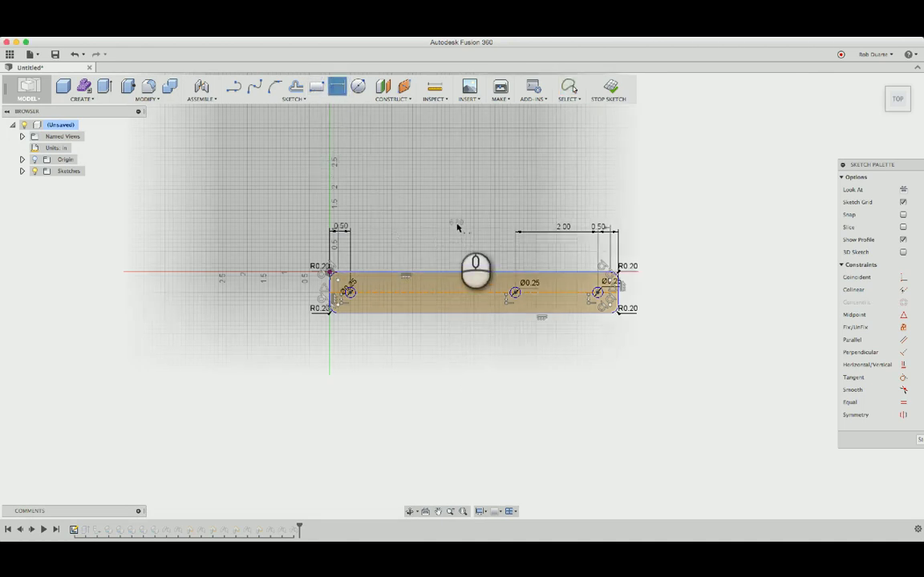
click(449, 185)
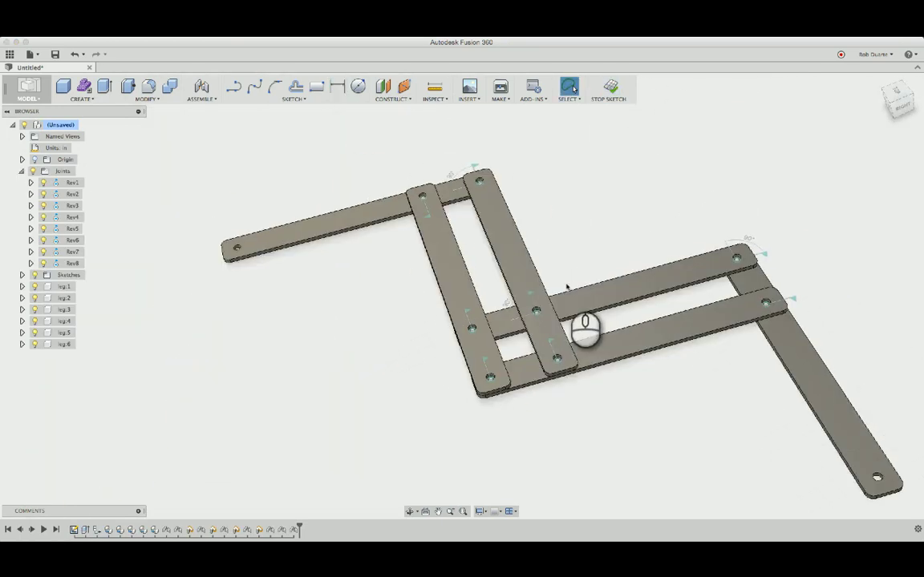
drag(569, 291, 227, 435)
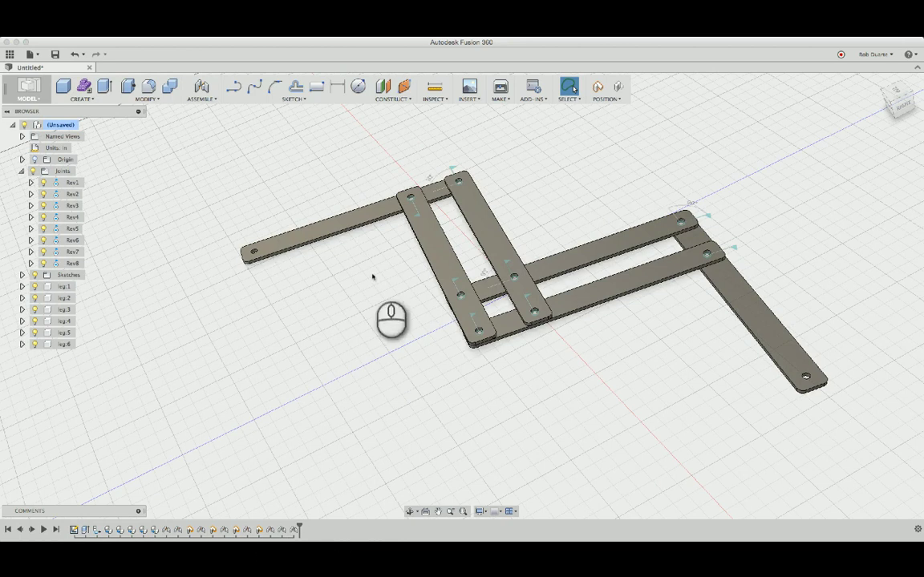
drag(482, 269, 427, 218)
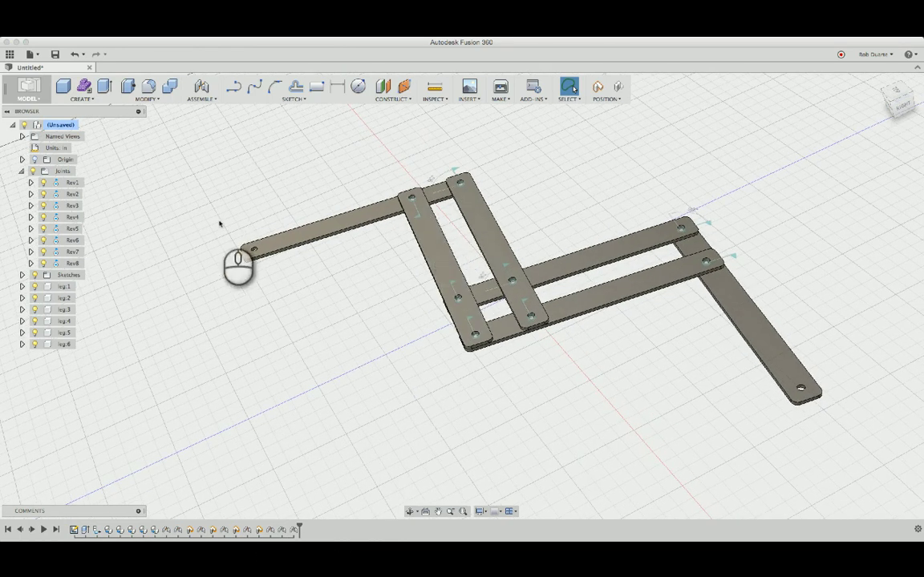
double_click(470, 206)
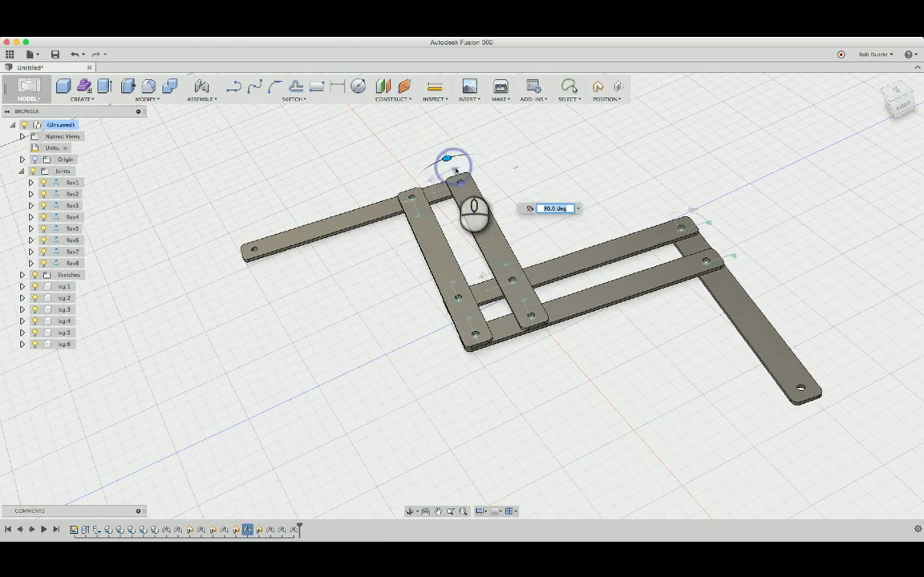
mouse_move(465, 205)
mouse_down()
mouse_move(476, 200)
mouse_move(445, 200)
mouse_move(412, 231)
mouse_move(476, 210)
mouse_move(439, 214)
mouse_move(470, 205)
mouse_move(461, 210)
mouse_up()
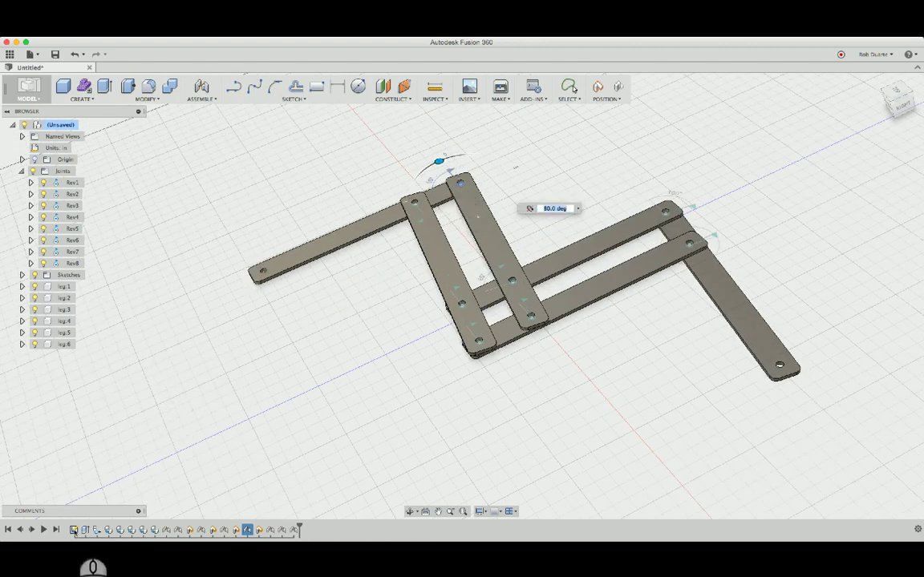
click(74, 529)
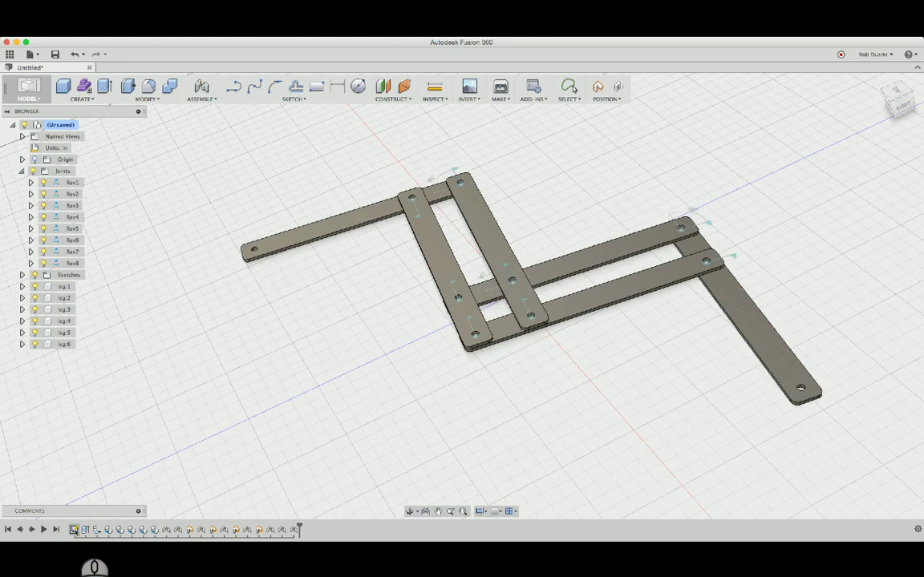
Step: Edit Sketch1, change the 9.00 in leg length to 4 in, and open the 2.00 hole spacing dimension
right_click(74, 529)
click(92, 450)
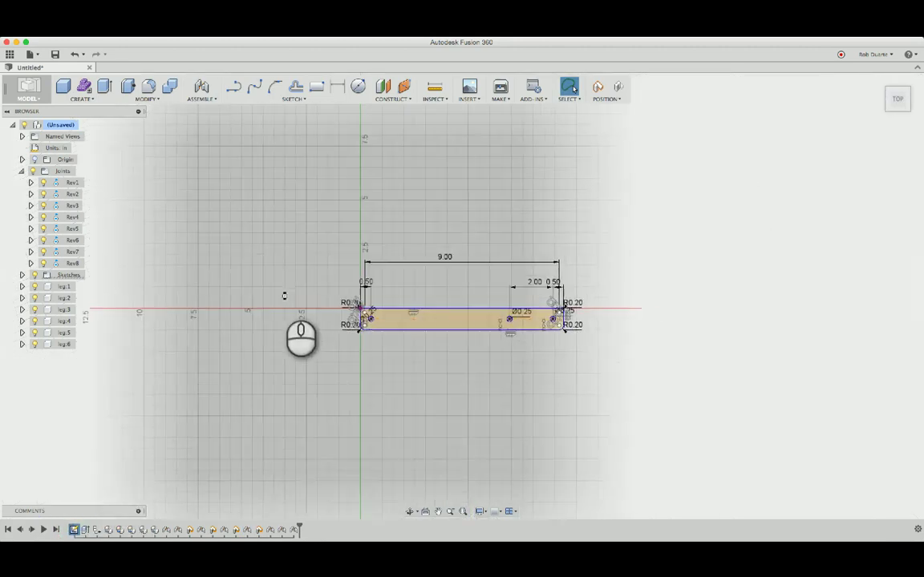
double_click(445, 255)
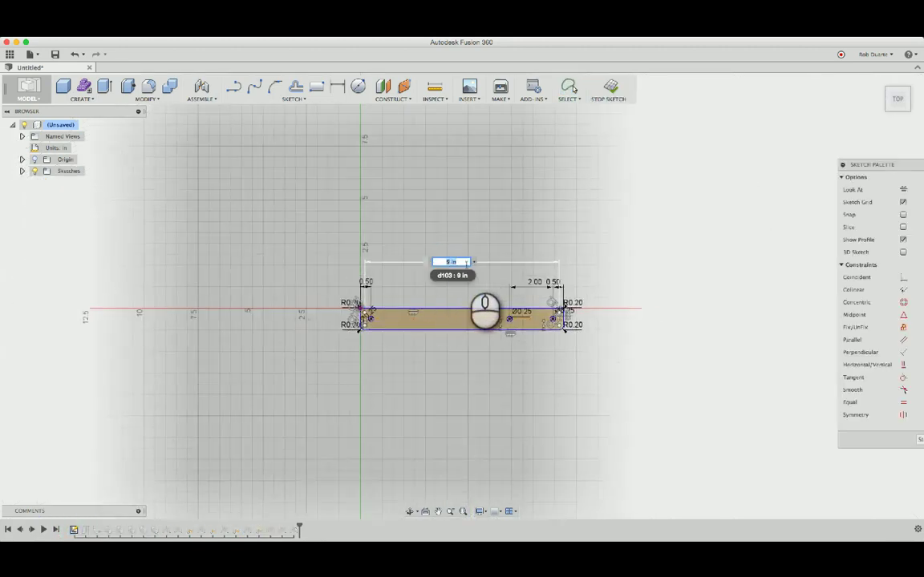
text(4)
key(Return)
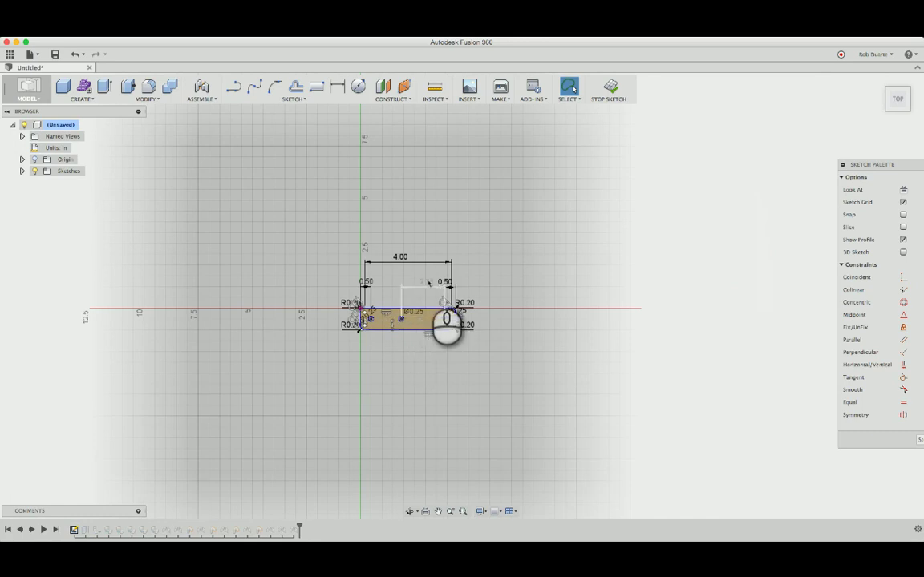
double_click(426, 282)
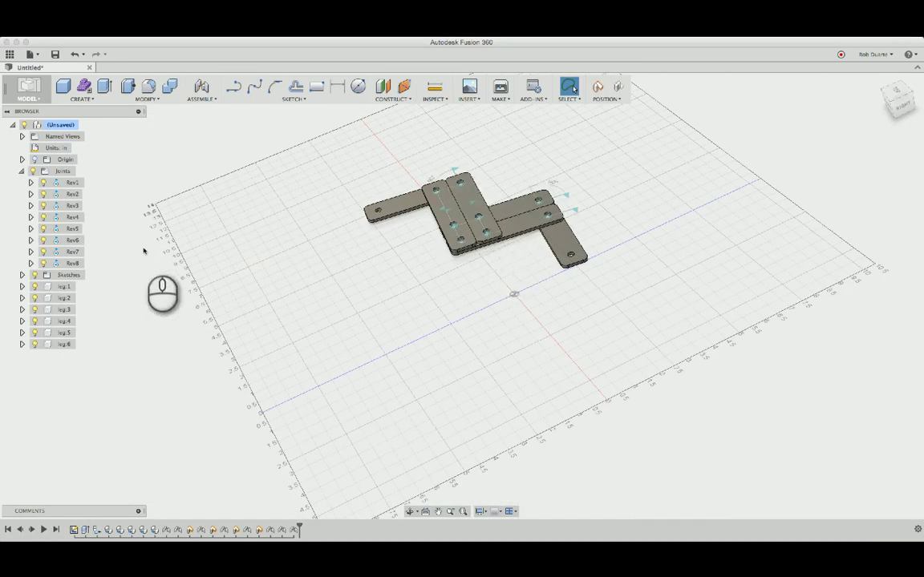
Step: Drive Rev8 to 20.0 deg, opening the shortened 4 in legs into a crossed pose
right_click(73, 263)
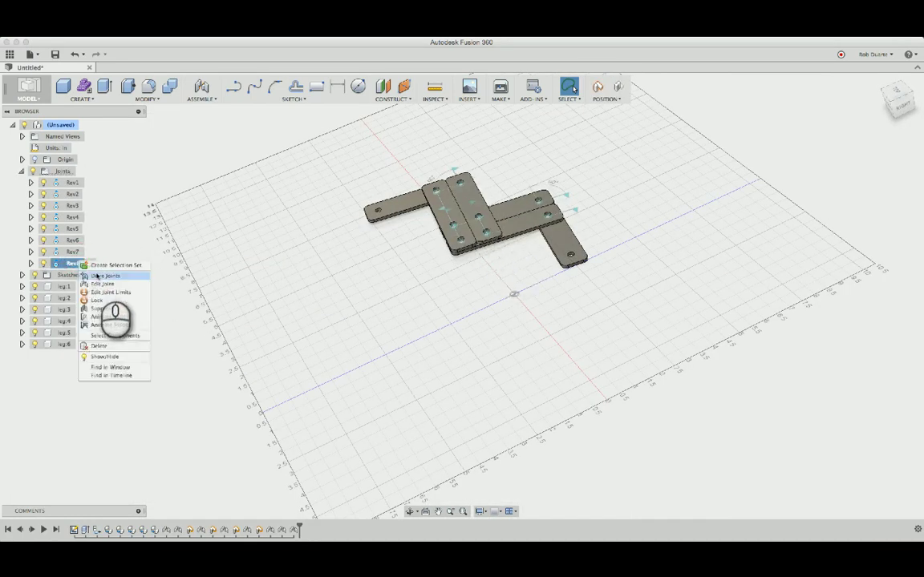
click(96, 276)
drag(443, 215, 415, 223)
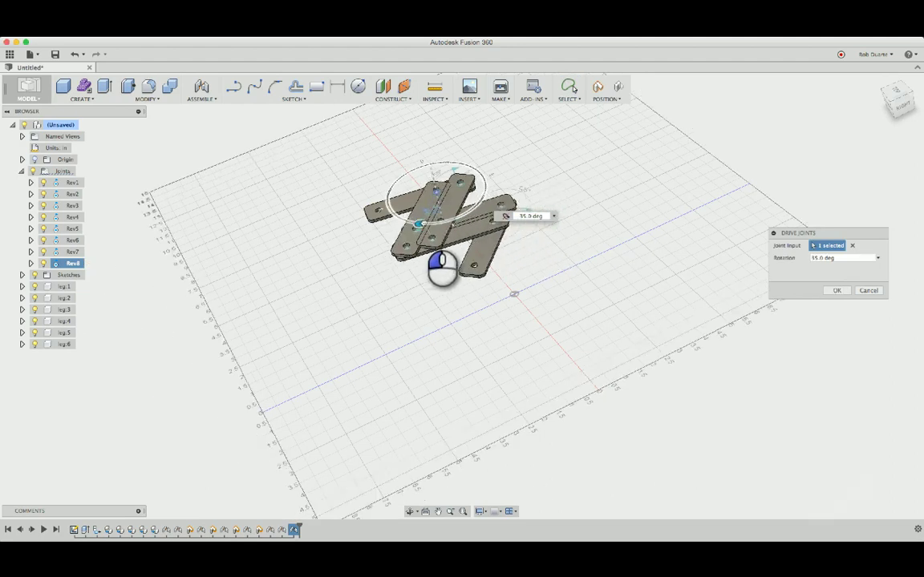
scroll(425, 221, up, 5)
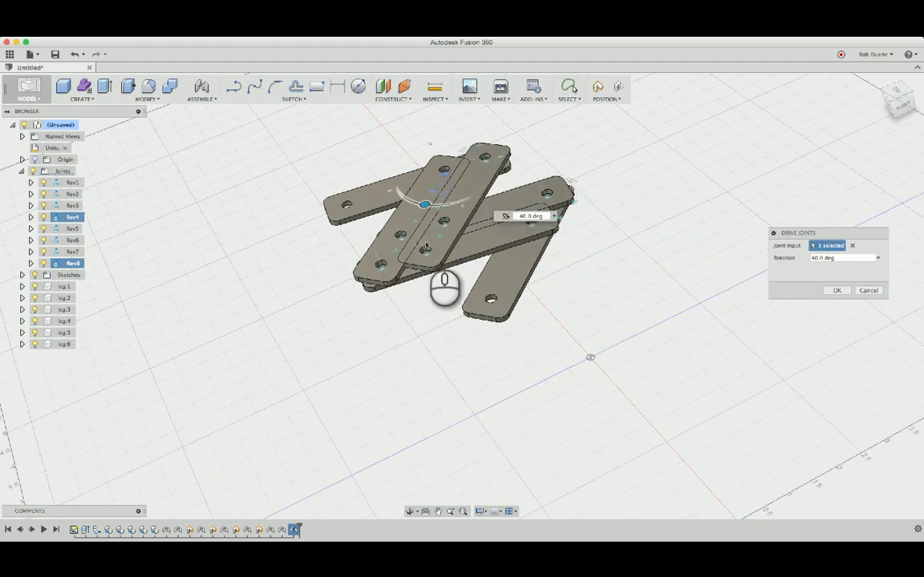
drag(426, 202, 442, 205)
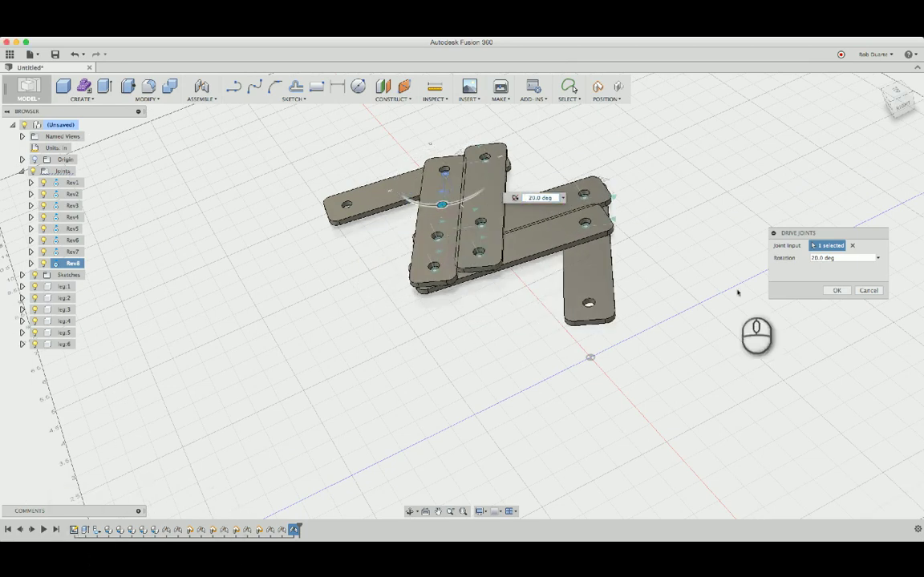
click(836, 290)
Step: Open Sketch1 for editing and nudge the leg rectangle slightly
right_click(74, 529)
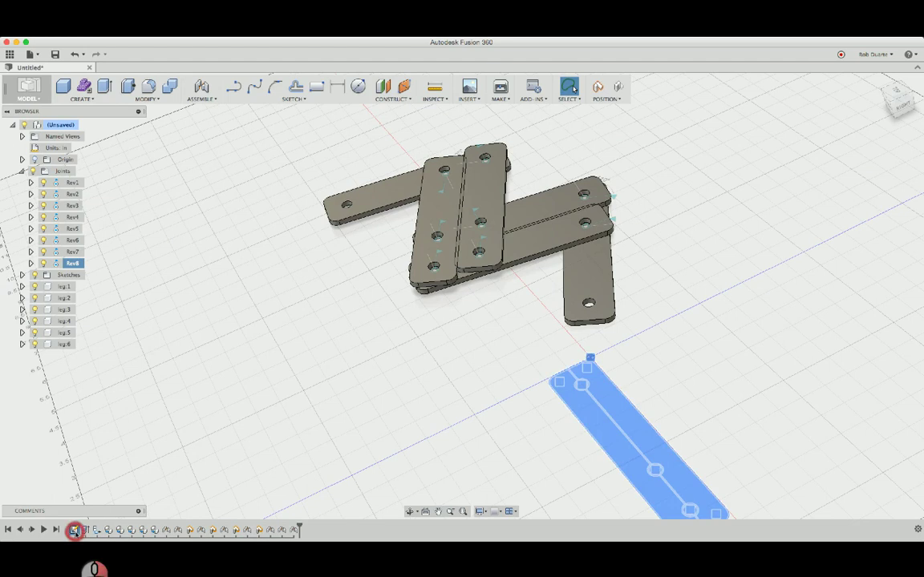
click(115, 466)
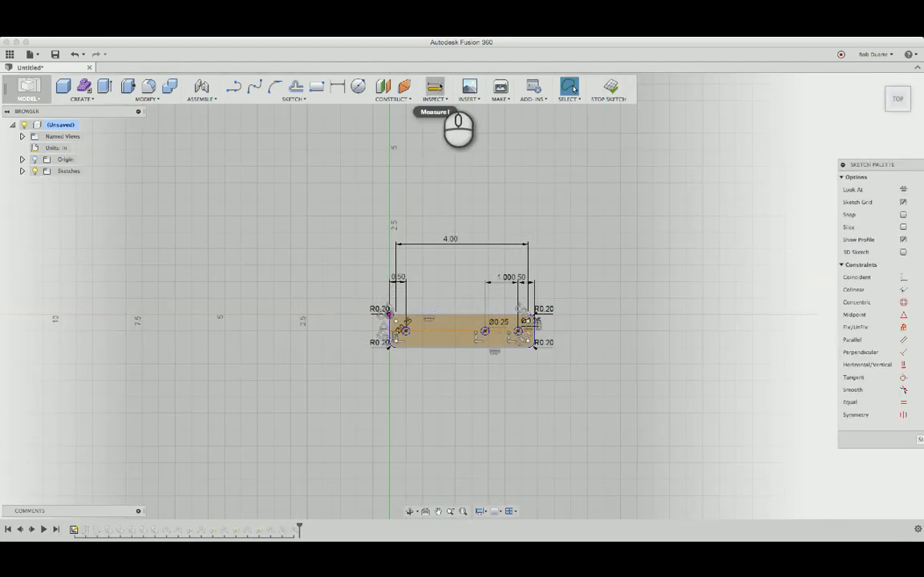
click(467, 315)
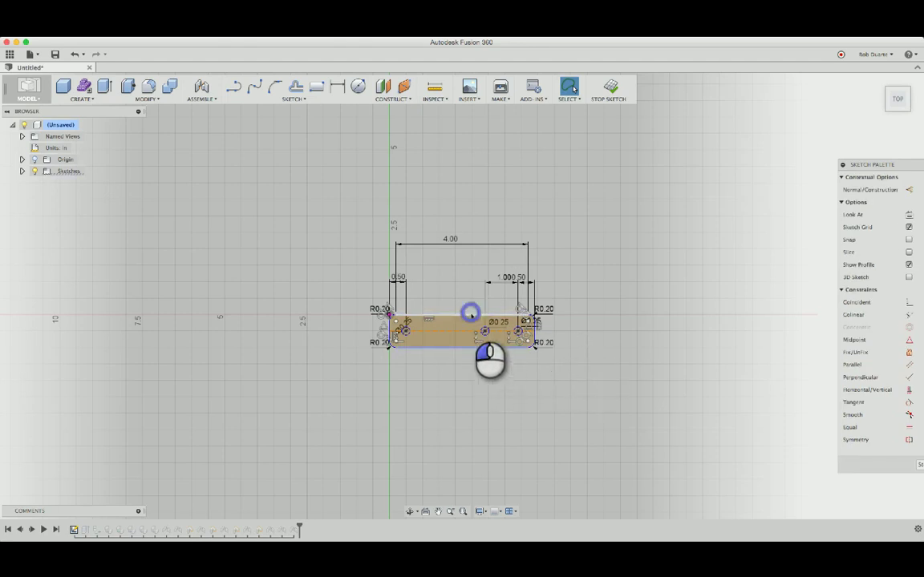
mouse_move(471, 314)
mouse_down()
mouse_move(480, 315)
mouse_move(463, 305)
mouse_up()
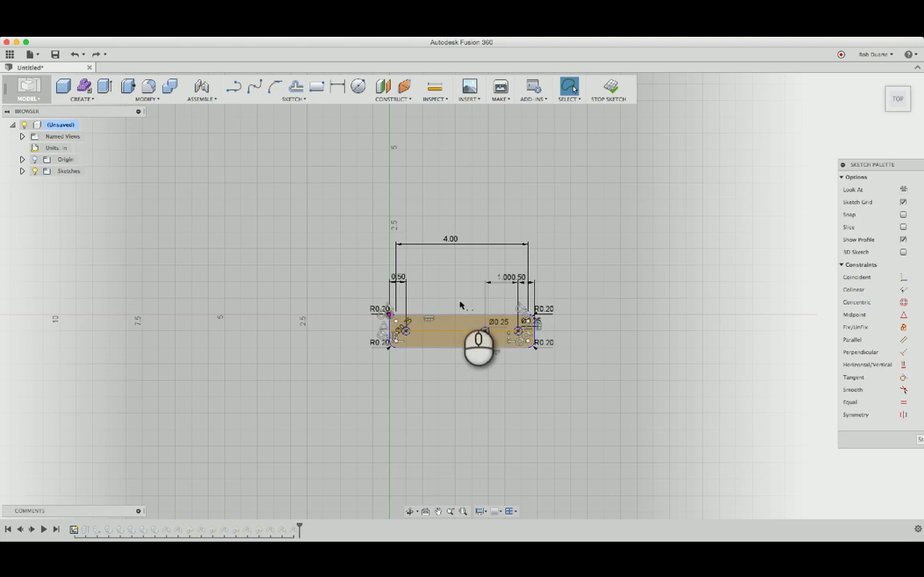
Step: Dimension the leg rectangle's height to 0.50 in
key(d)
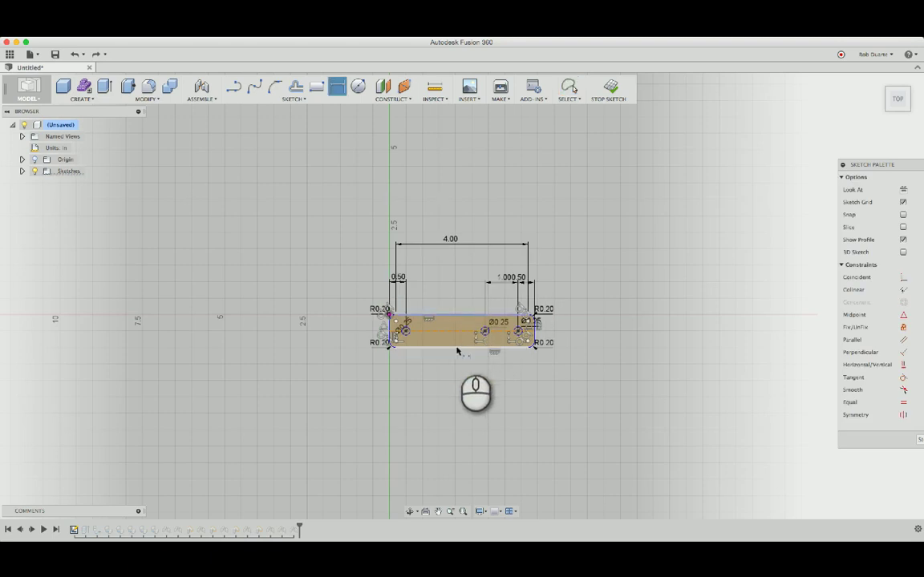
click(457, 350)
click(587, 334)
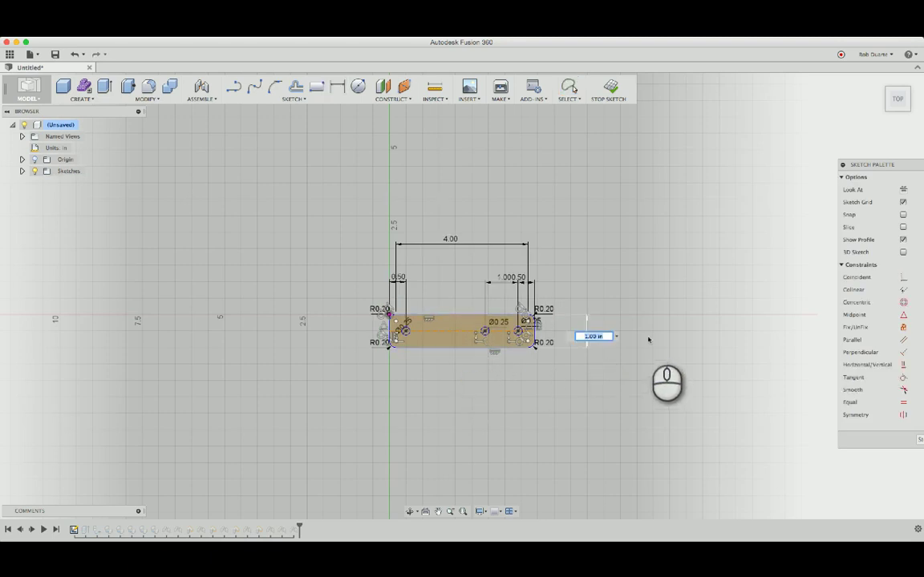
key(Return)
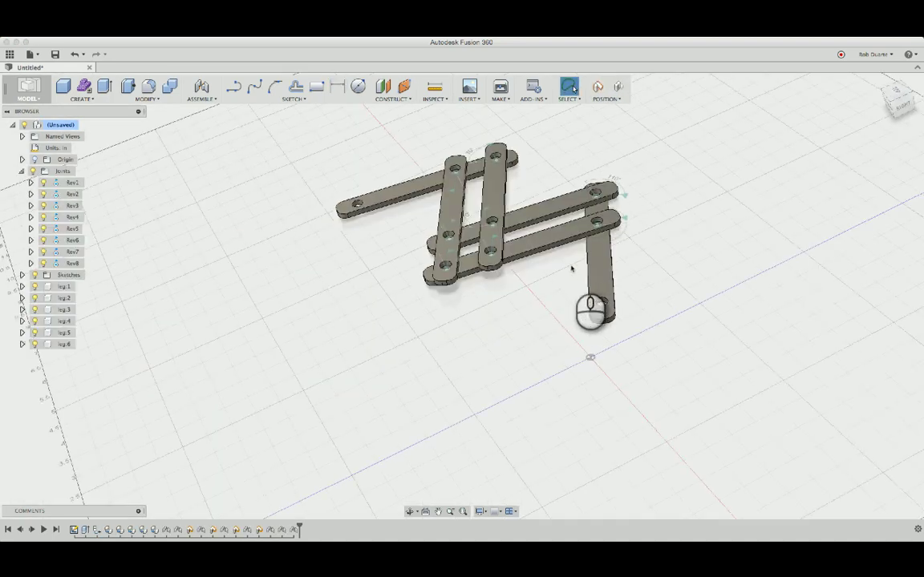
Step: Drive joint Rev8 to an angle below 20 degrees, tightening the 0.50 in legs' crossed pose
shift+middle_drag(571, 268, 481, 340)
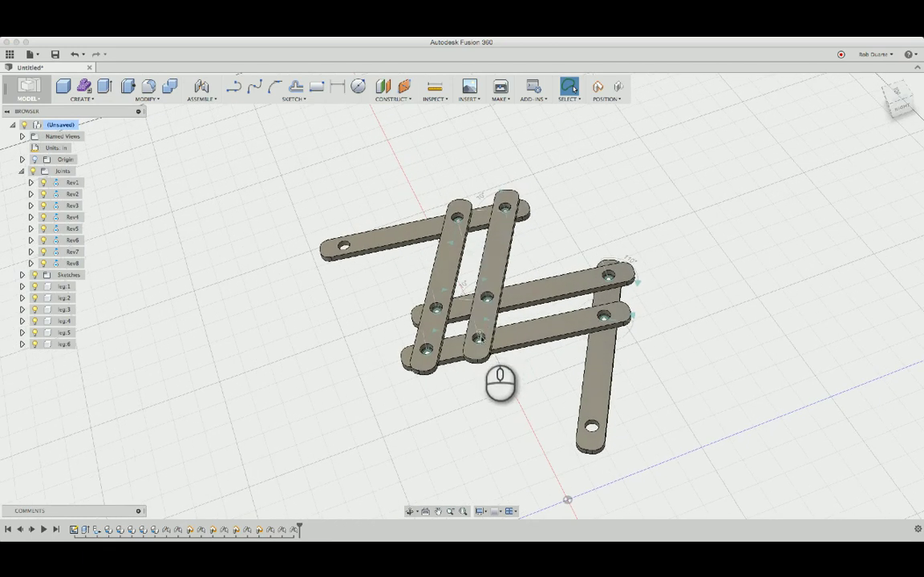
right_click(71, 263)
click(92, 279)
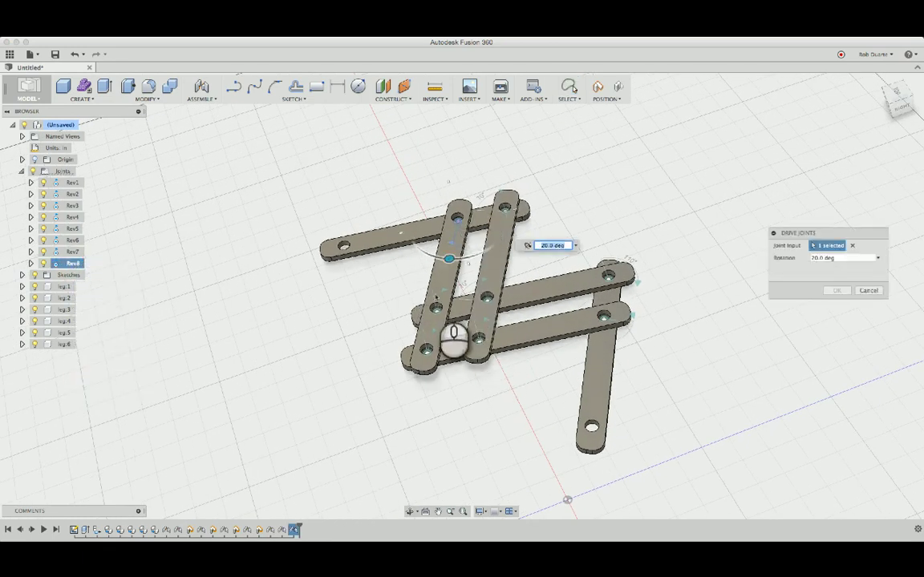
drag(451, 257, 584, 259)
click(836, 290)
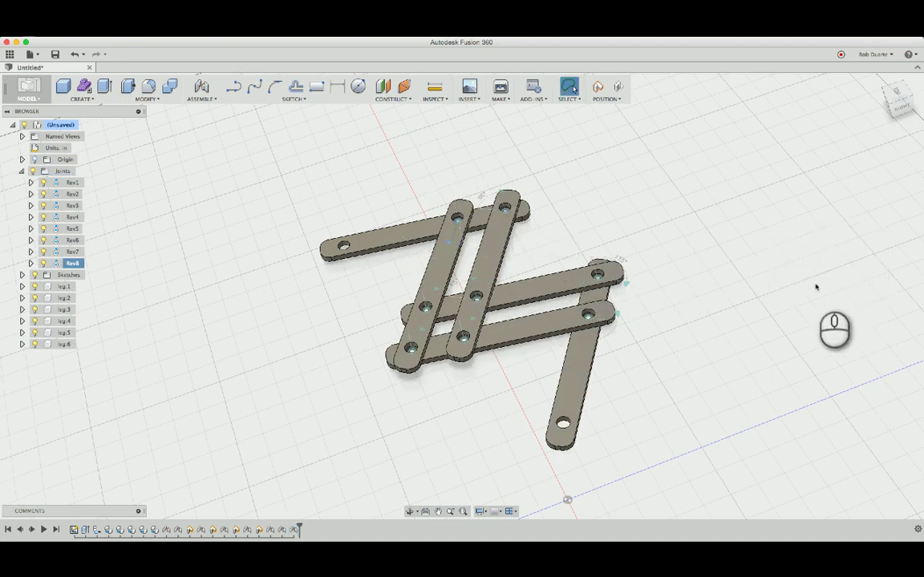